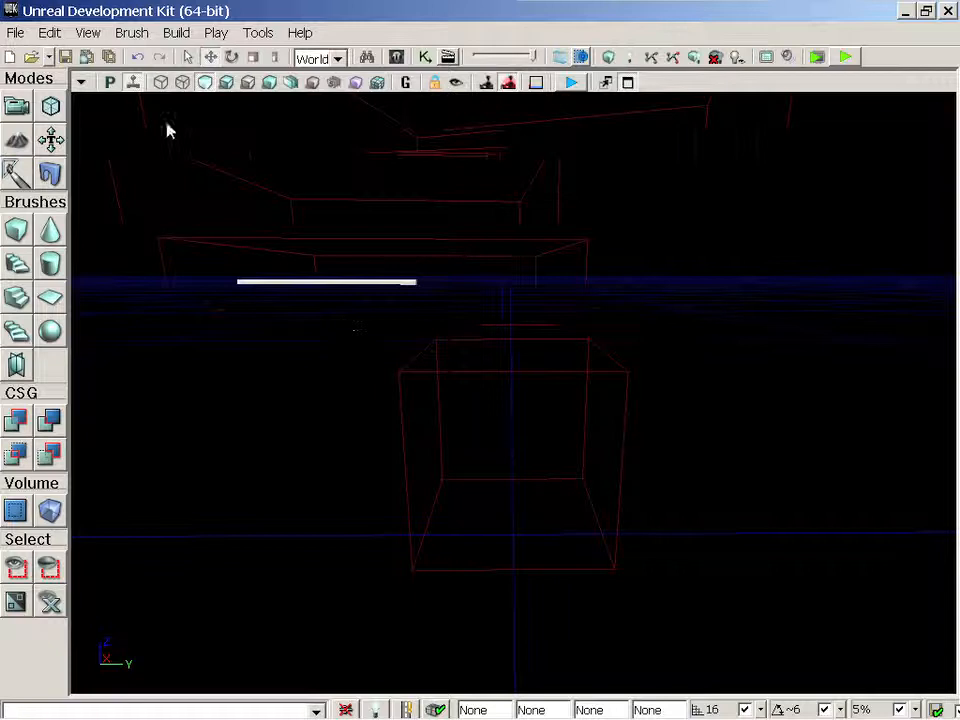
Set the viewport configuration to a 2x2 split and enlarge the lower row of viewports.
click(88, 33)
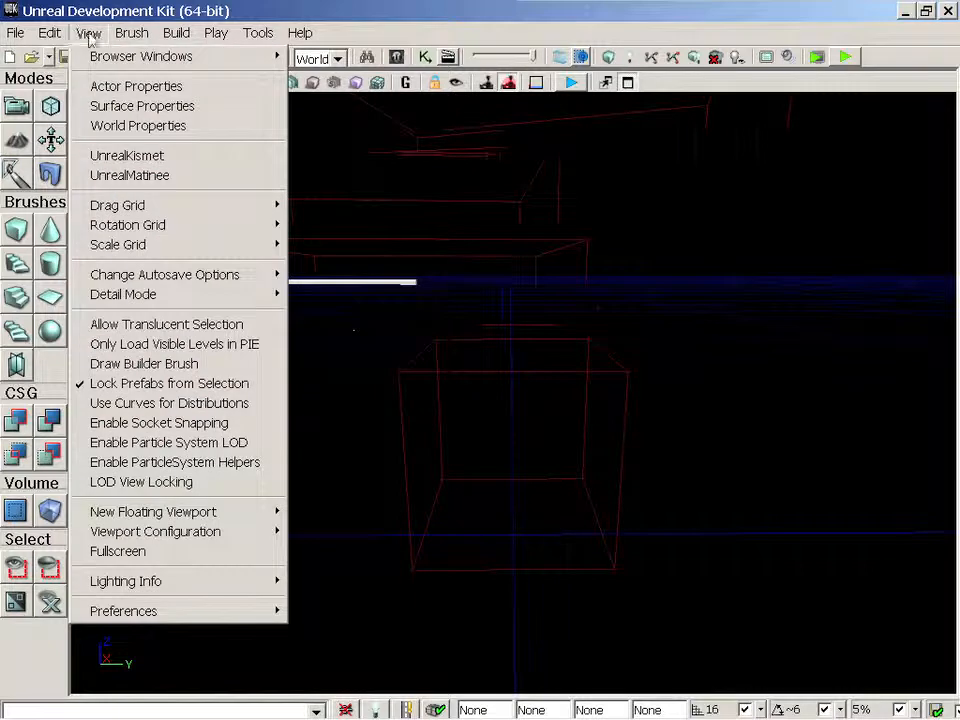
click(193, 540)
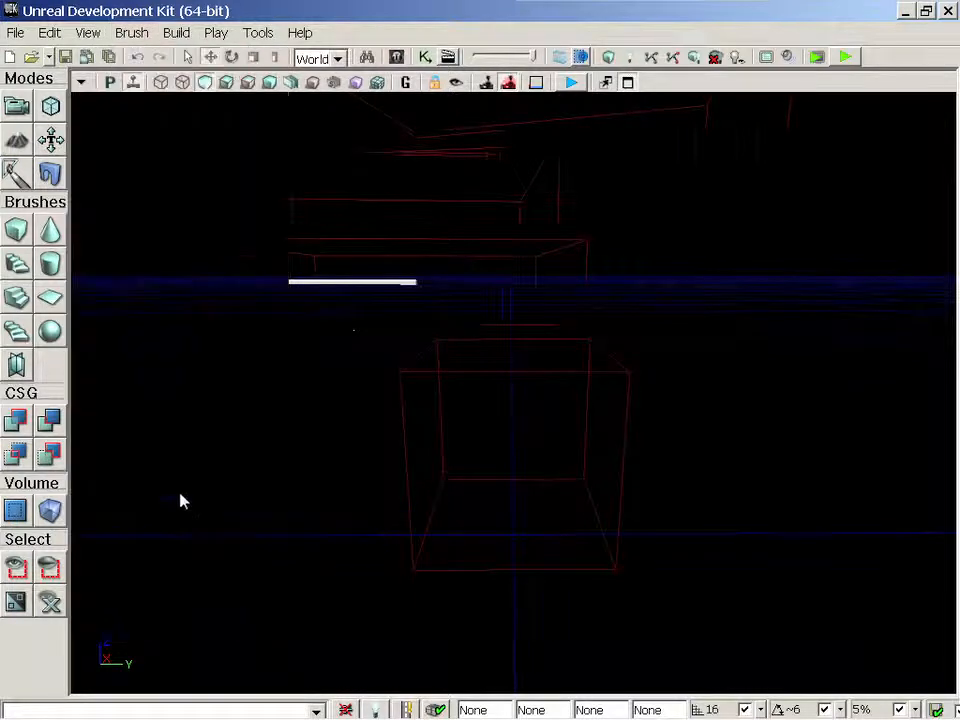
click(88, 33)
mouse_move(195, 535)
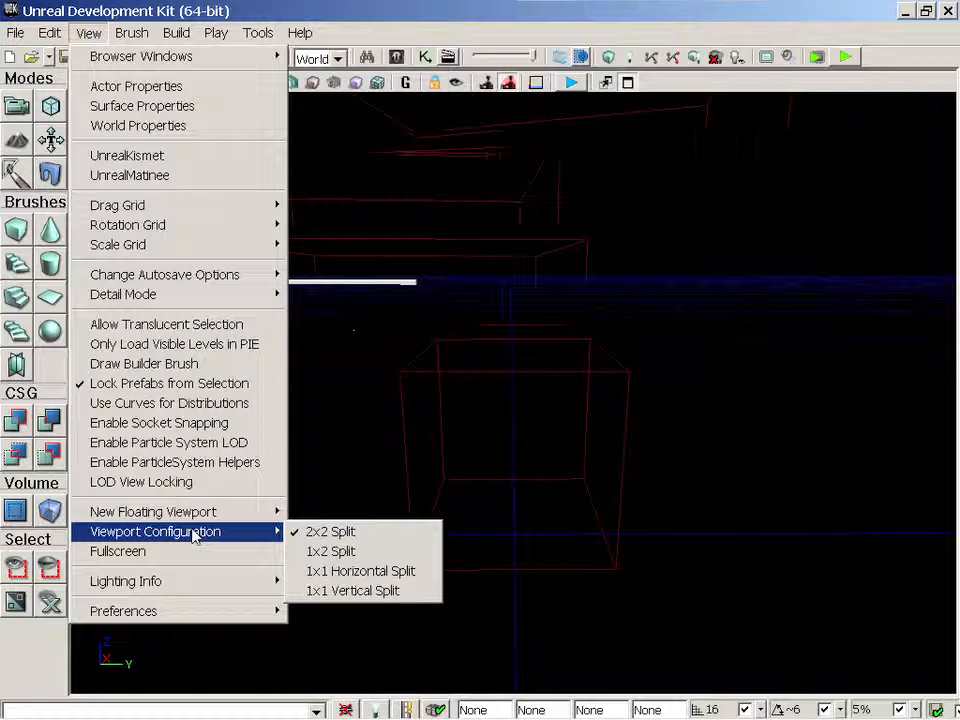
click(352, 538)
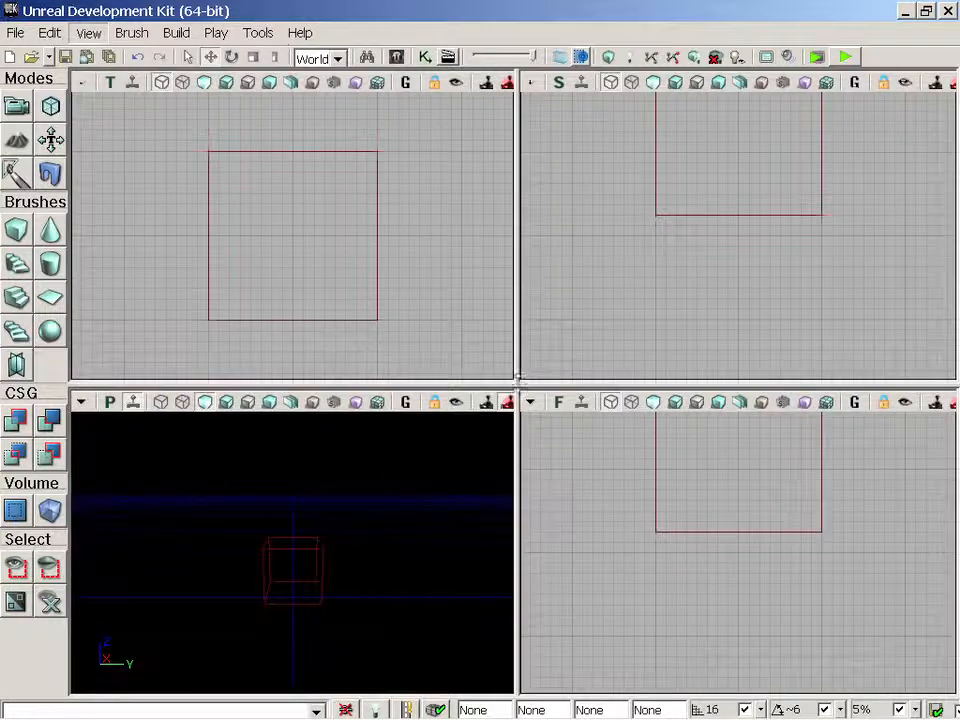
drag(499, 387, 517, 308)
Select the cube builder brush and move it down along the Z axis in the Front view.
mouse_move(405, 371)
right_down()
mouse_move(397, 374)
mouse_move(408, 370)
right_up()
right_drag(711, 216, 711, 176)
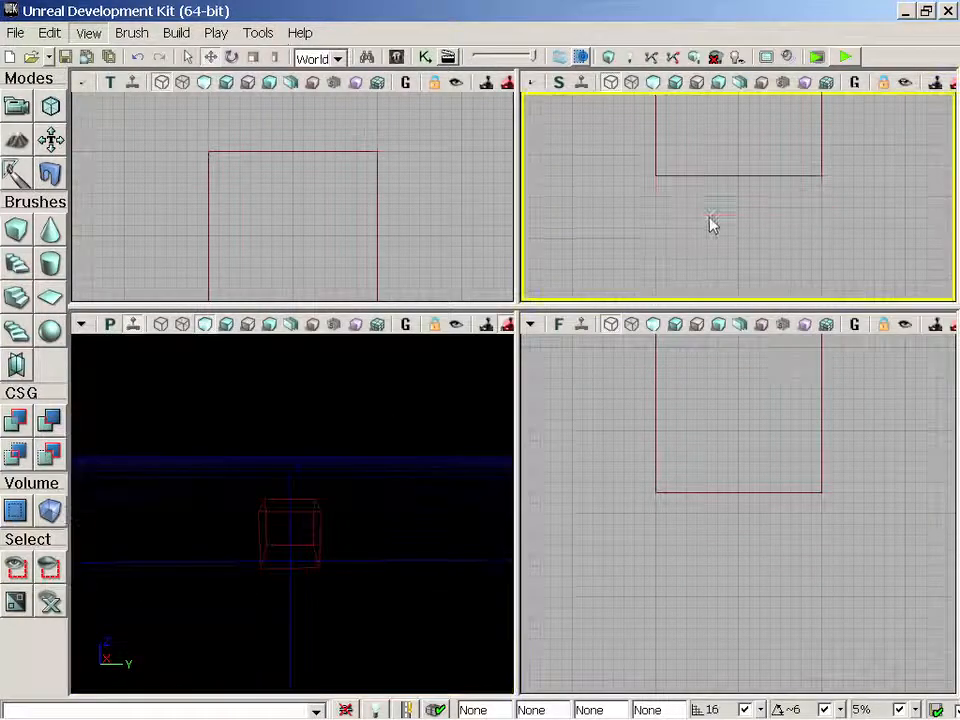
click(711, 175)
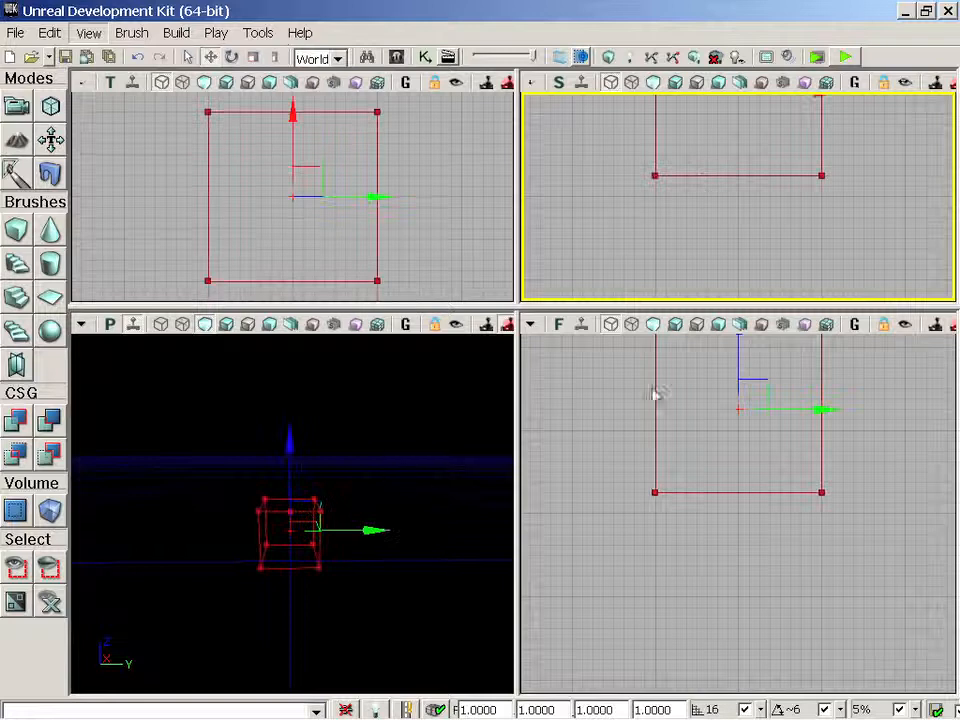
right_drag(737, 354, 720, 430)
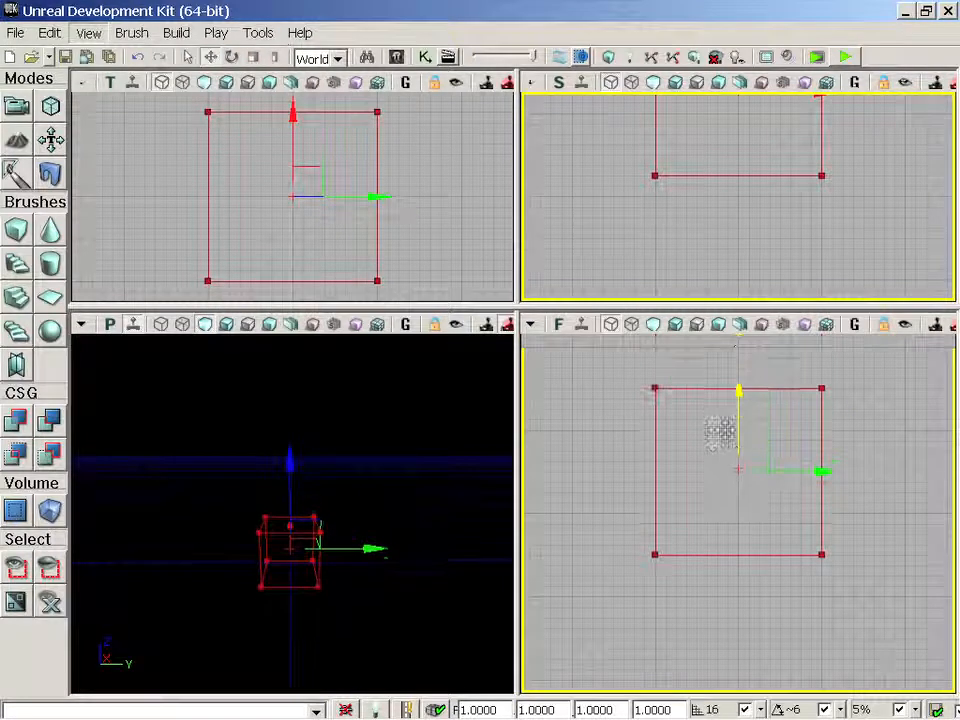
drag(720, 432, 711, 488)
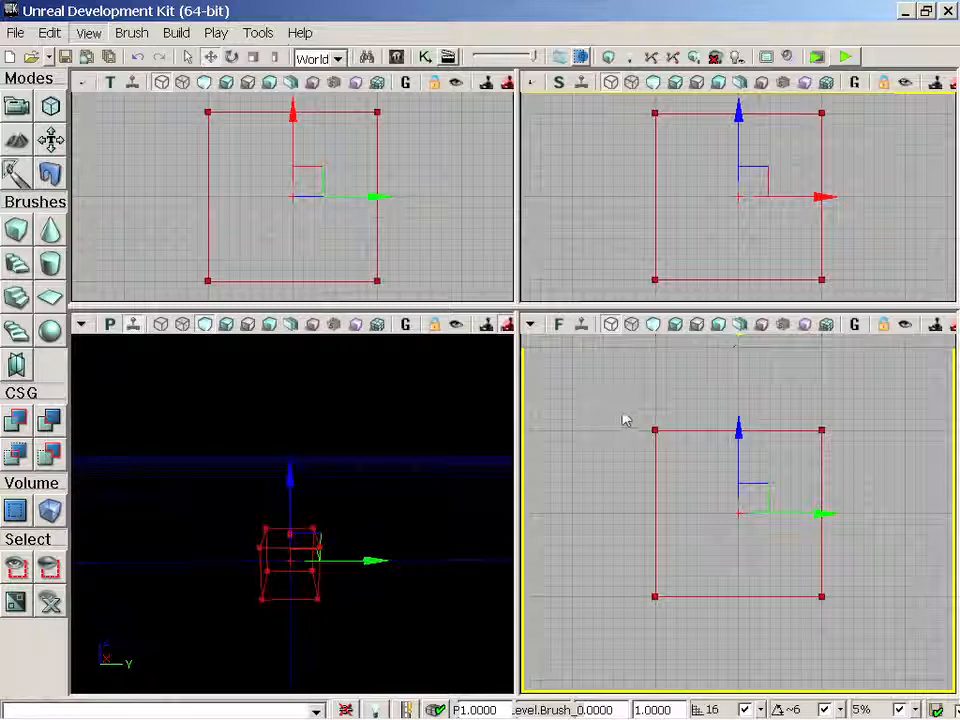
Set the drag grid snap size to 32.
click(44, 34)
mouse_move(84, 38)
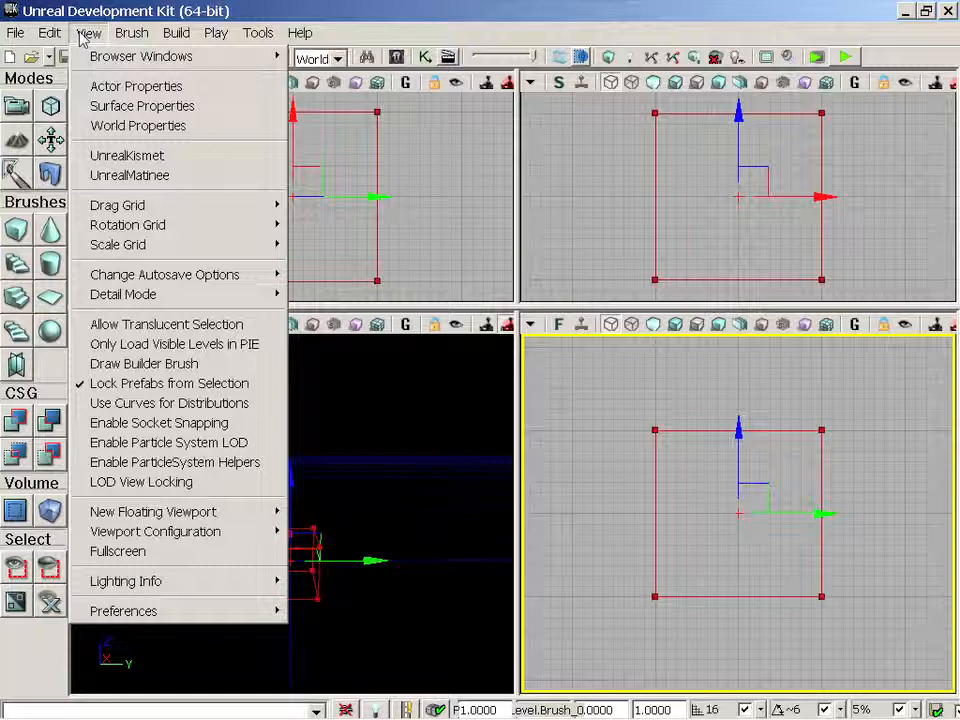
mouse_move(167, 205)
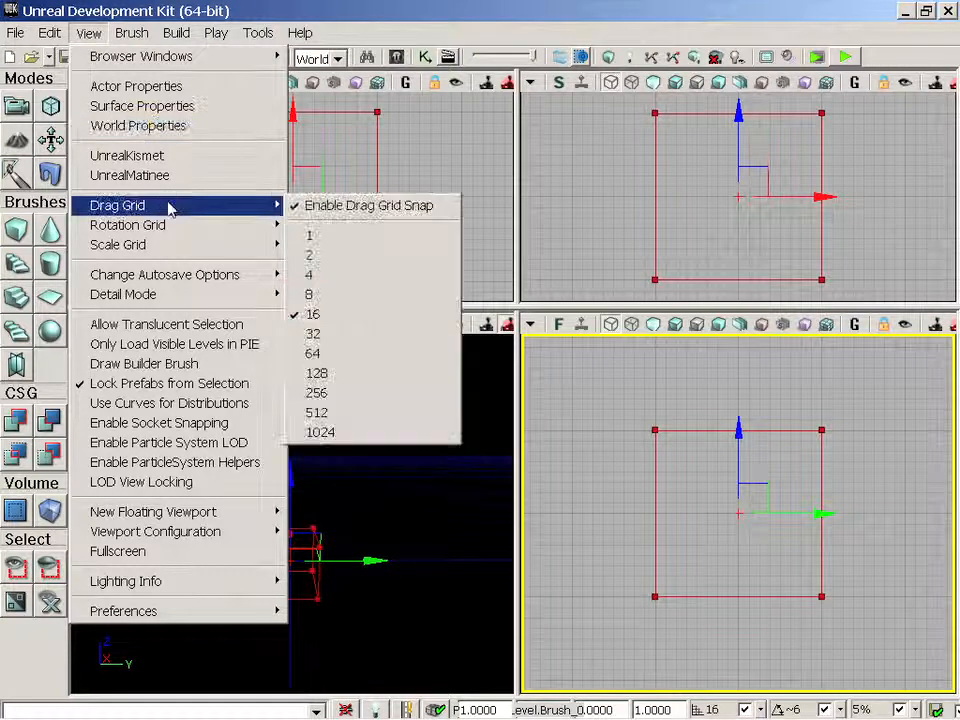
click(347, 341)
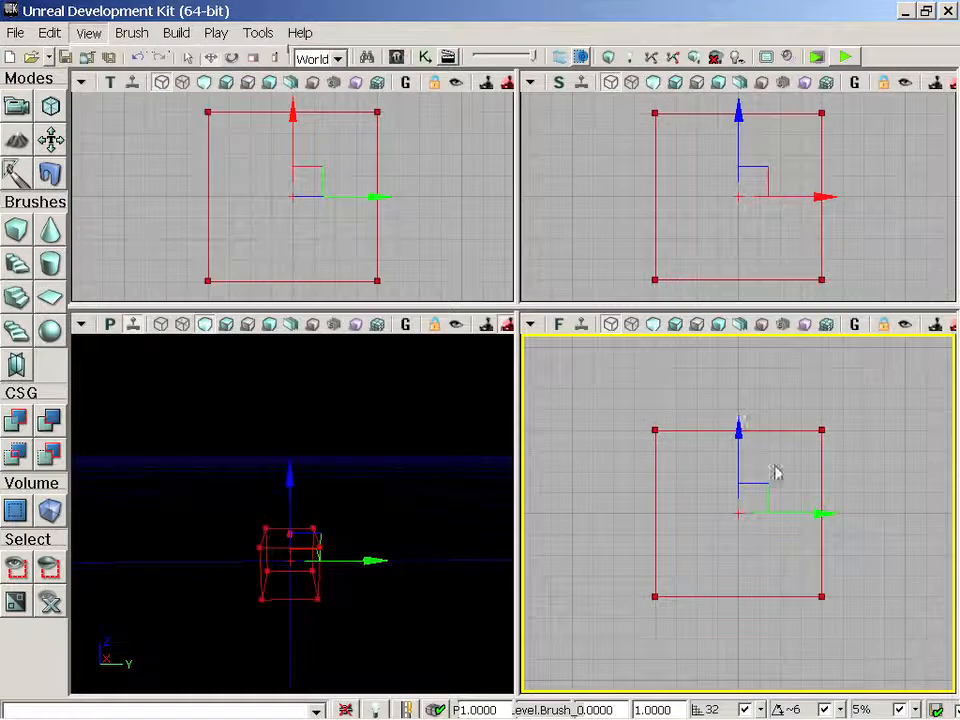
mouse_move(739, 426)
mouse_down()
mouse_move(737, 378)
mouse_move(724, 474)
mouse_move(737, 379)
mouse_move(735, 444)
mouse_move(733, 390)
mouse_move(730, 431)
mouse_up()
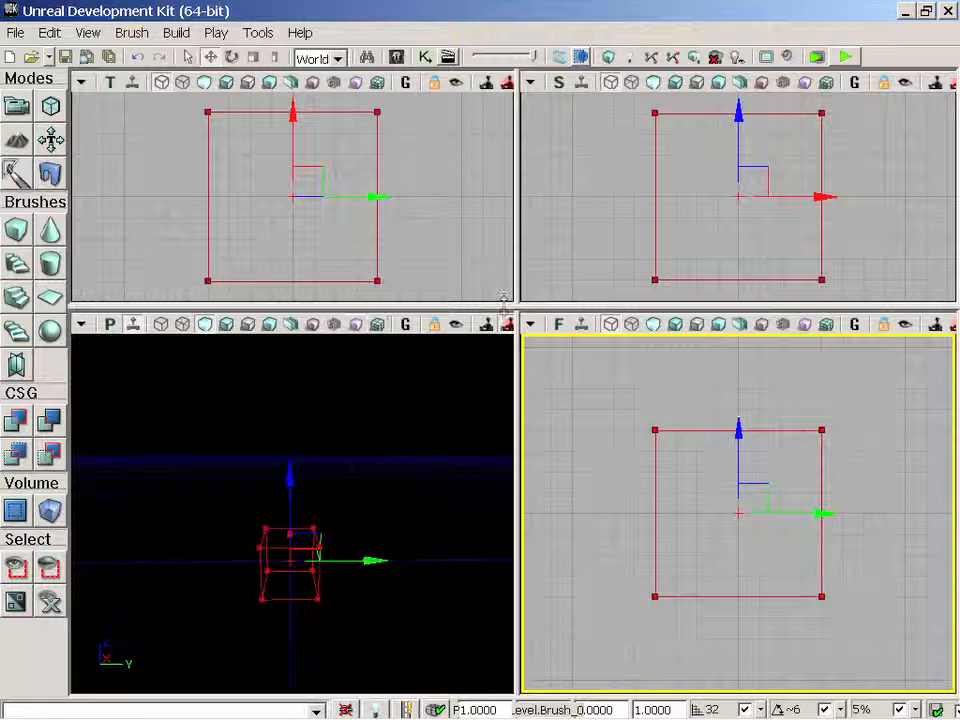
Resize the viewports so the Perspective and Front views fill most of the workspace, and deselect the builder brush.
drag(507, 307, 445, 482)
click(420, 375)
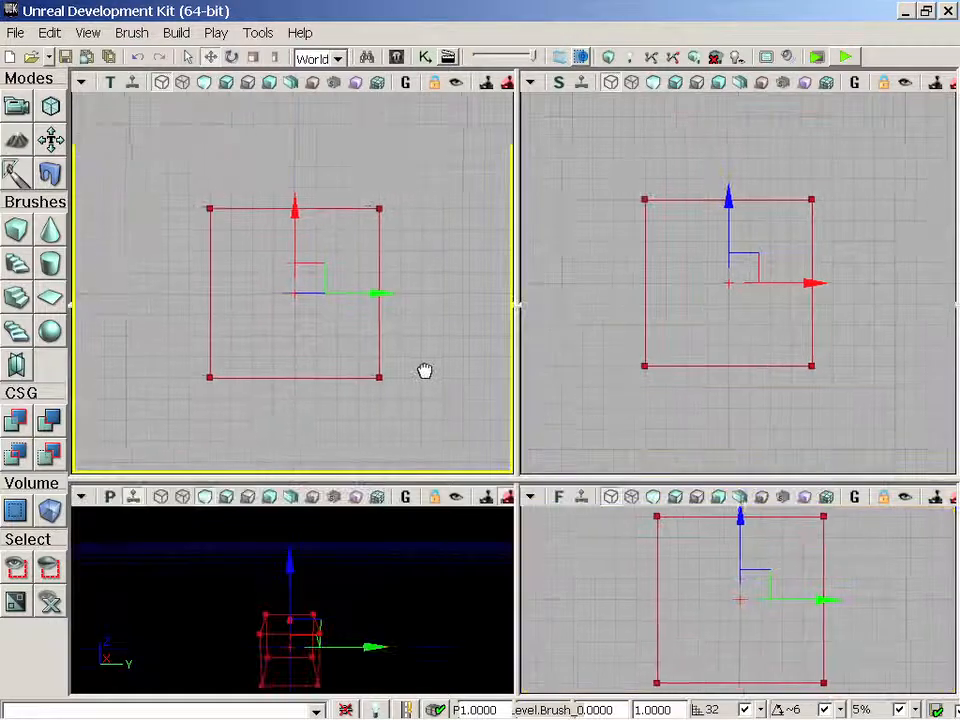
mouse_move(380, 290)
mouse_down()
mouse_move(435, 291)
mouse_move(358, 288)
mouse_move(380, 291)
mouse_up()
right_drag(417, 359, 421, 376)
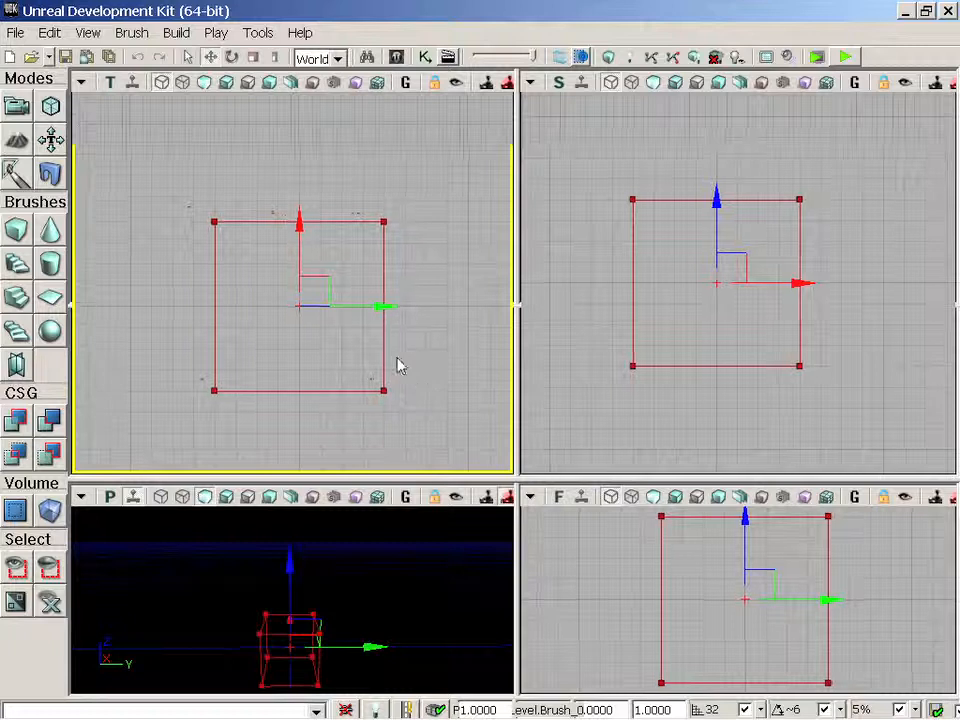
scroll(392, 360, down, 2)
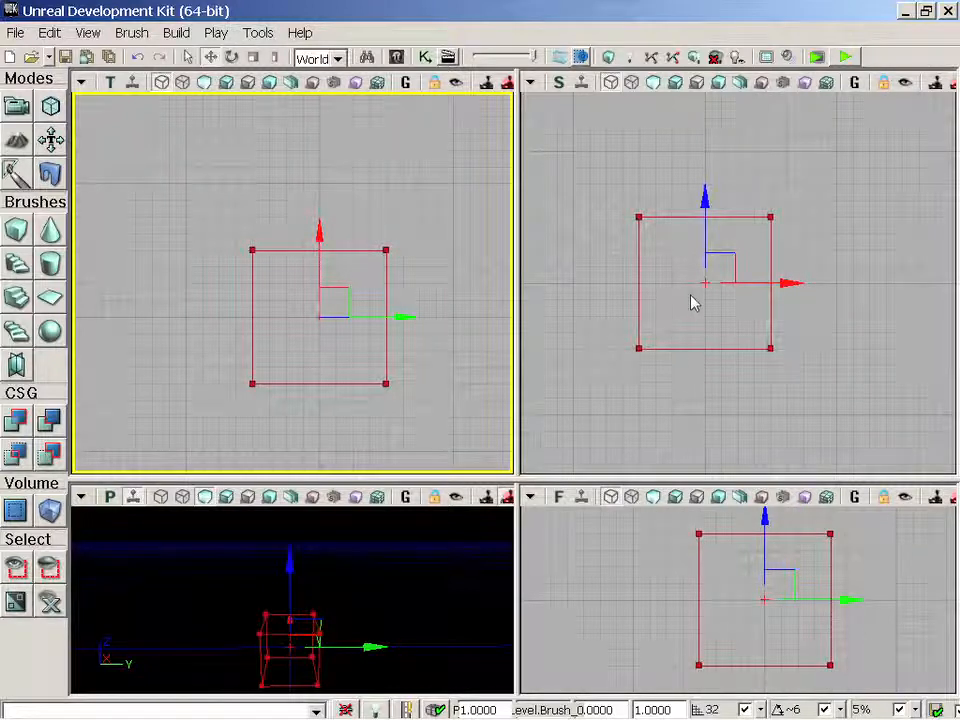
scroll(690, 303, up, 1)
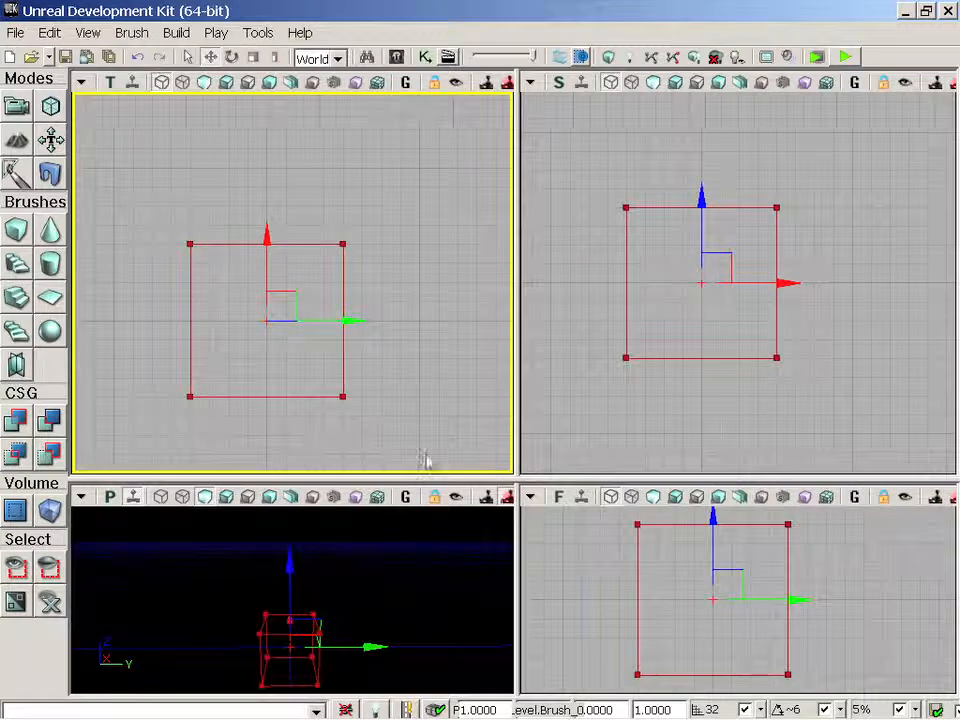
drag(425, 478, 440, 180)
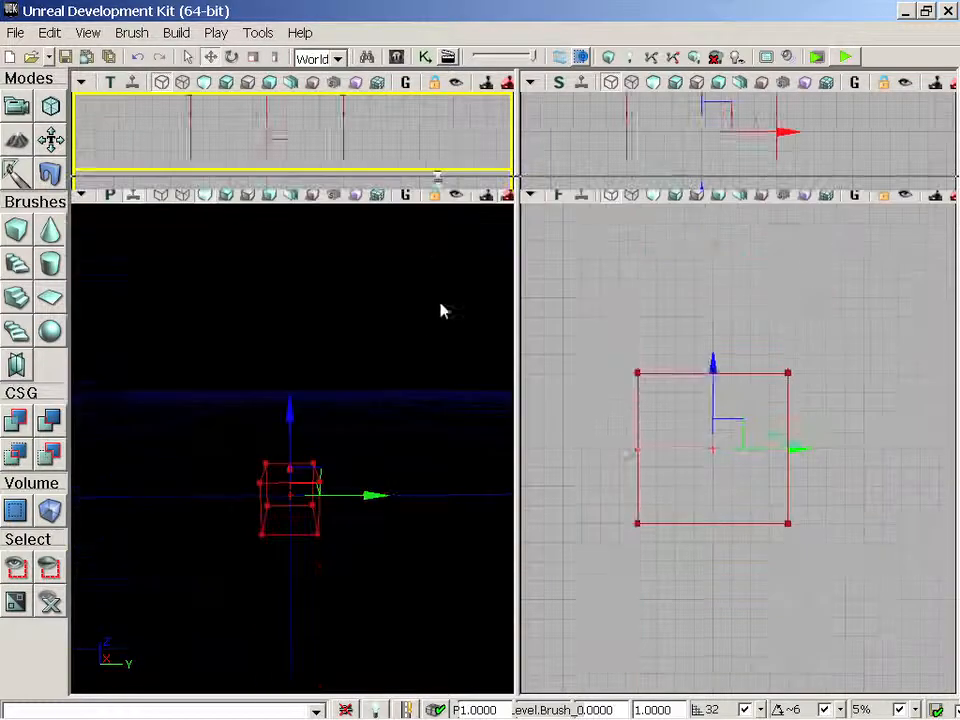
click(367, 412)
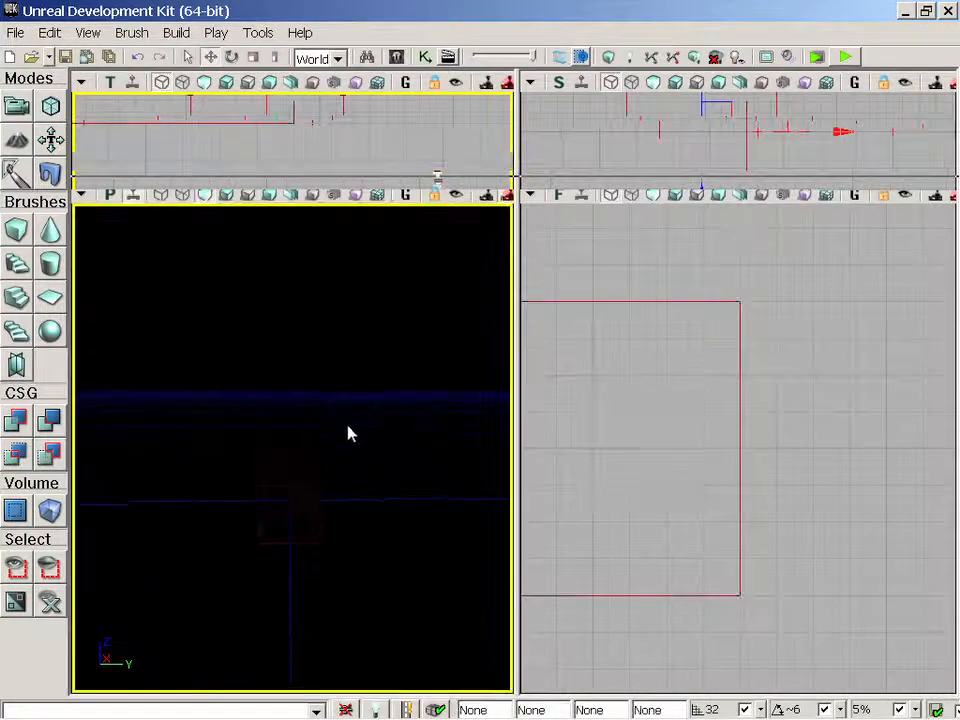
Rebuild the cube builder brush with X and Y both set to 512.
right_click(17, 232)
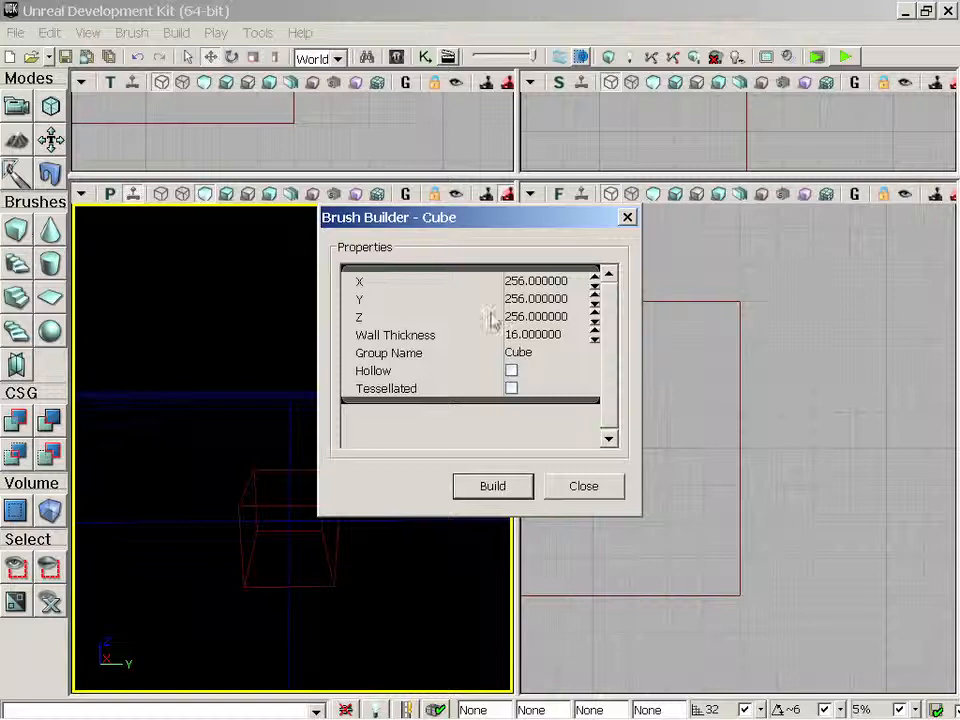
click(555, 285)
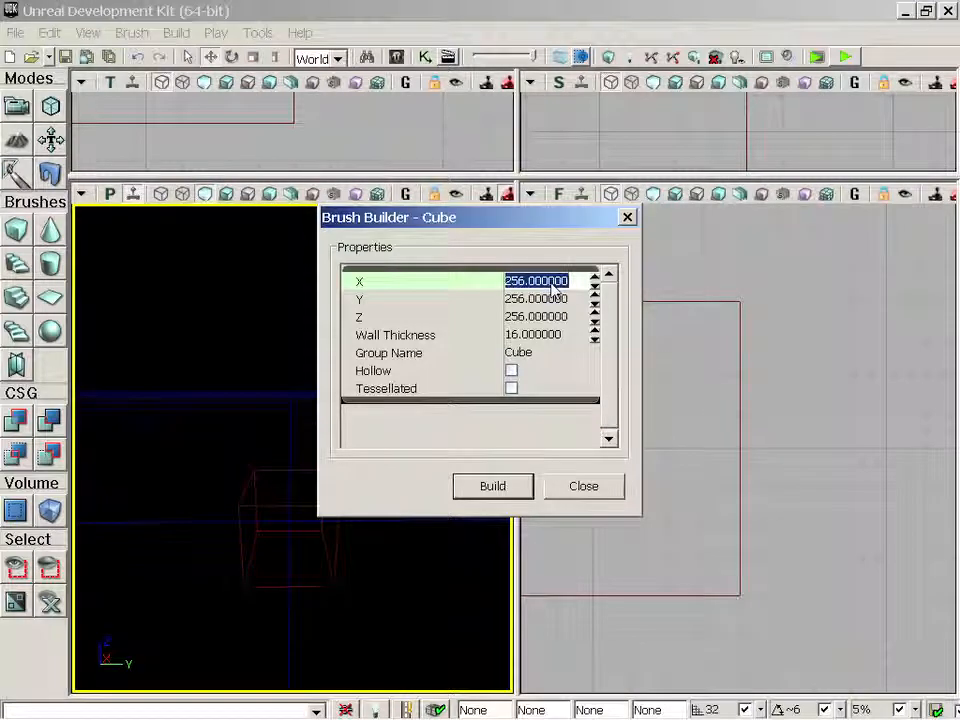
text(512)
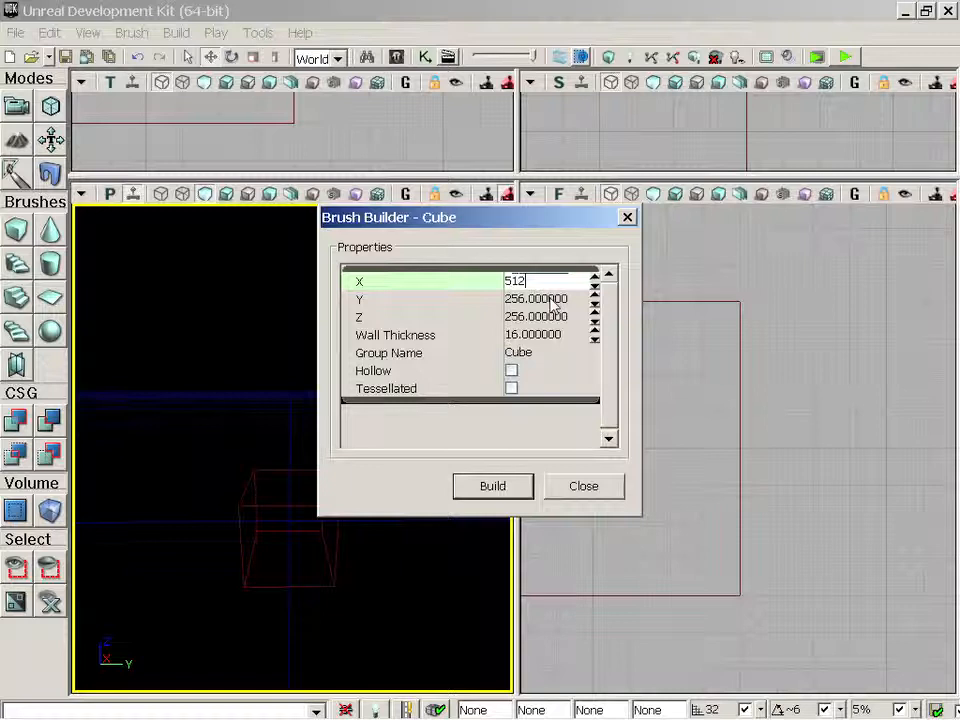
click(551, 300)
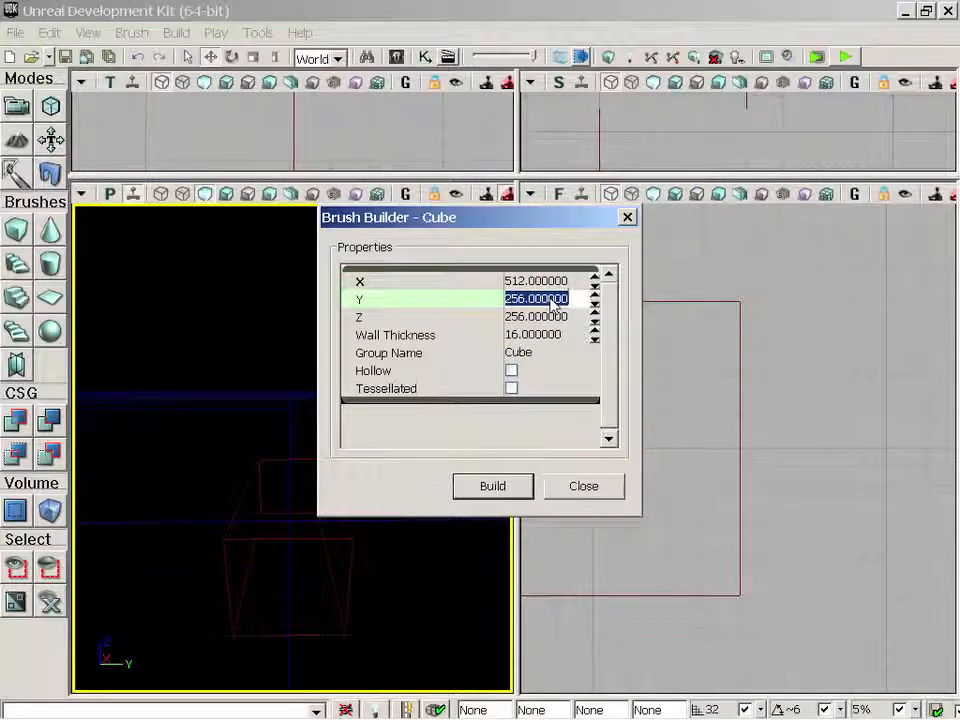
text(5)
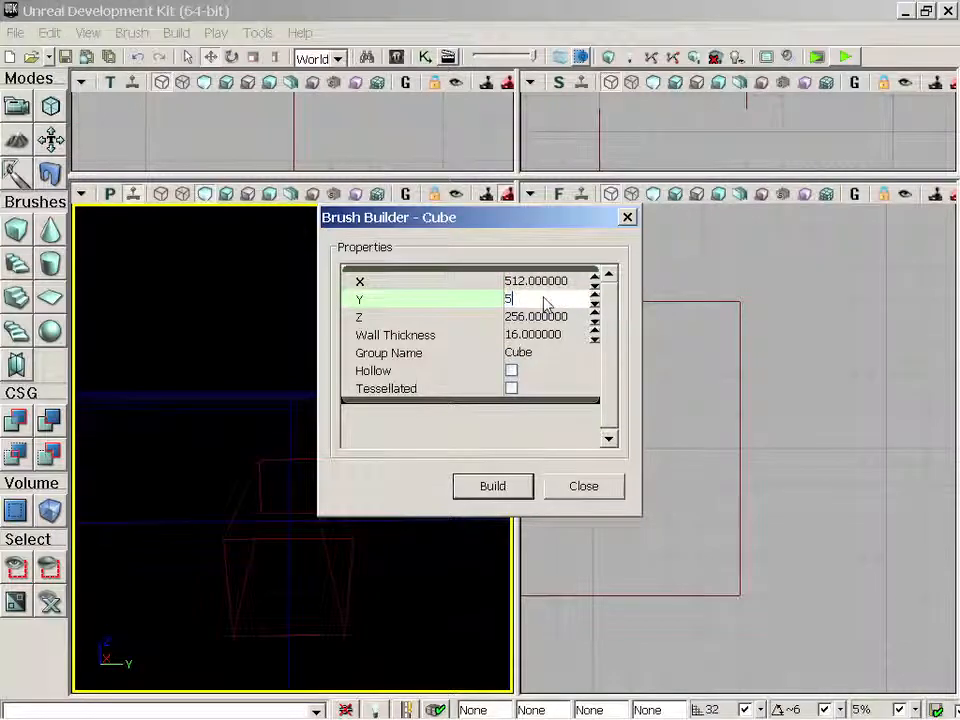
text(12)
click(505, 487)
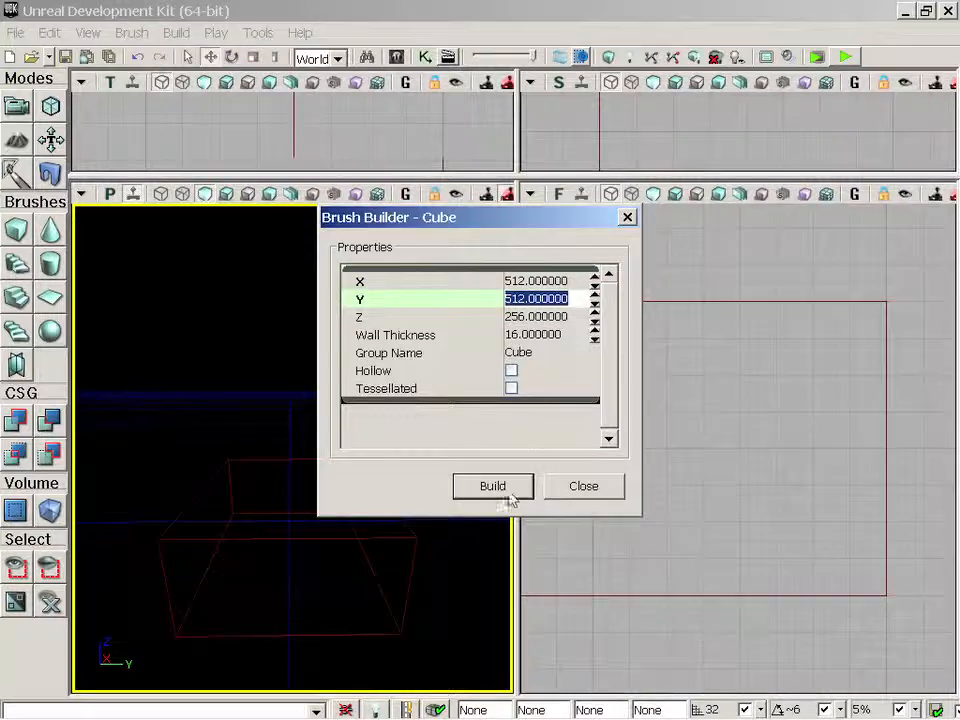
click(627, 217)
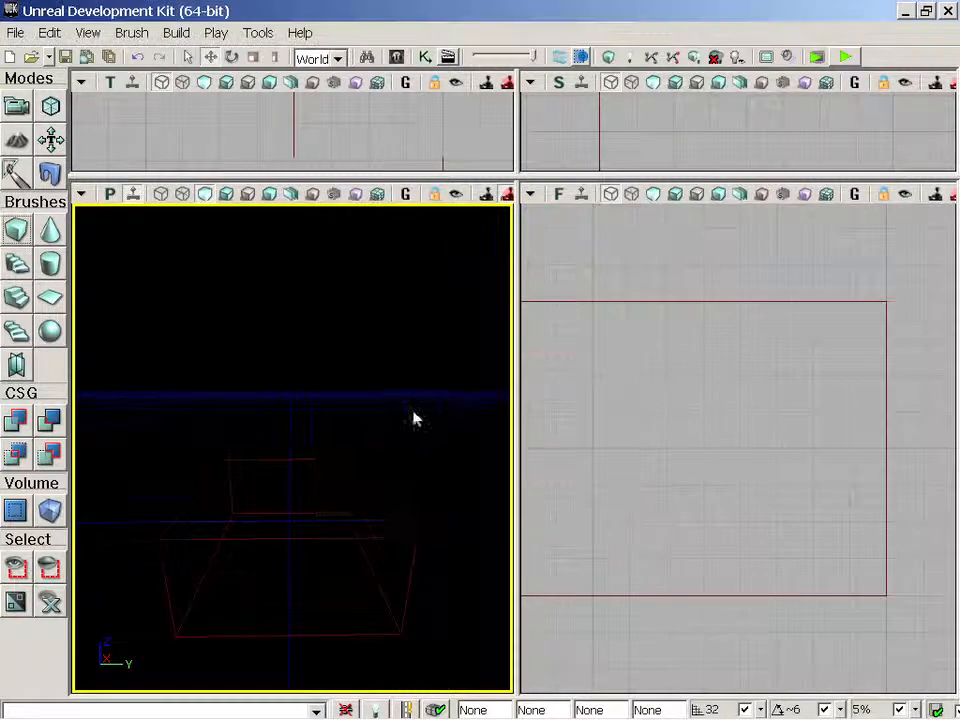
Select the resized builder brush and add it to the level as solid geometry with CSG Add.
middle_drag(414, 412, 406, 419)
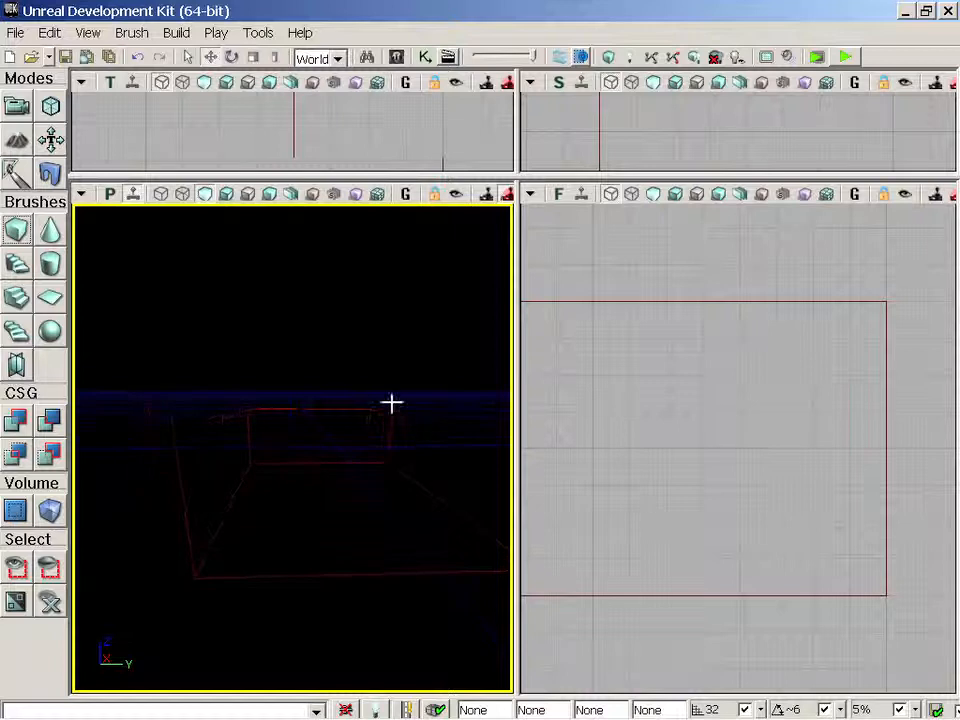
click(395, 401)
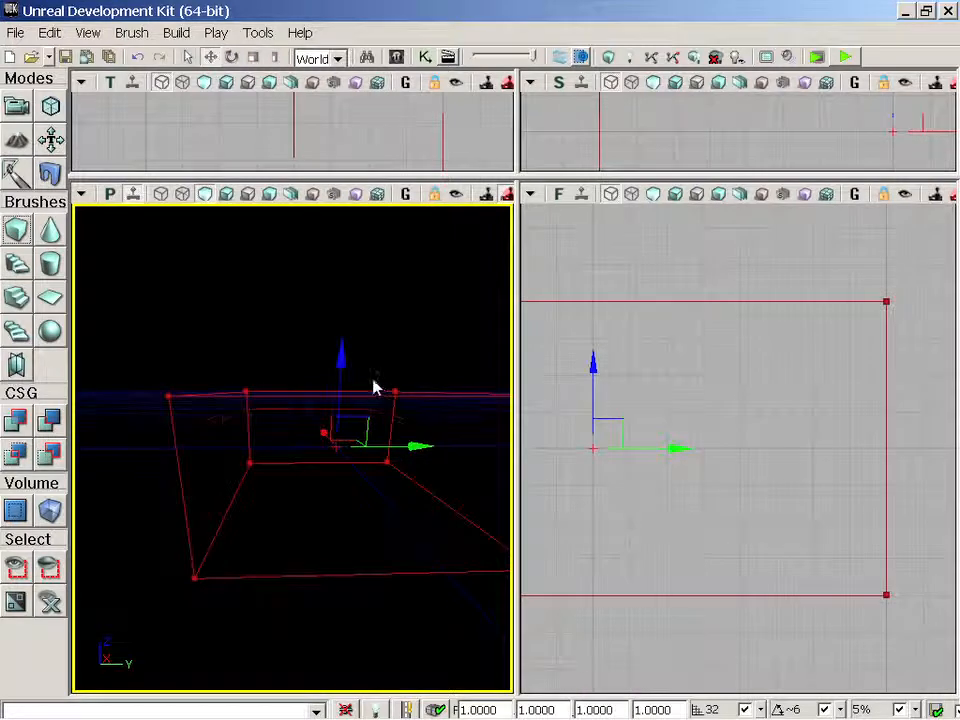
click(15, 420)
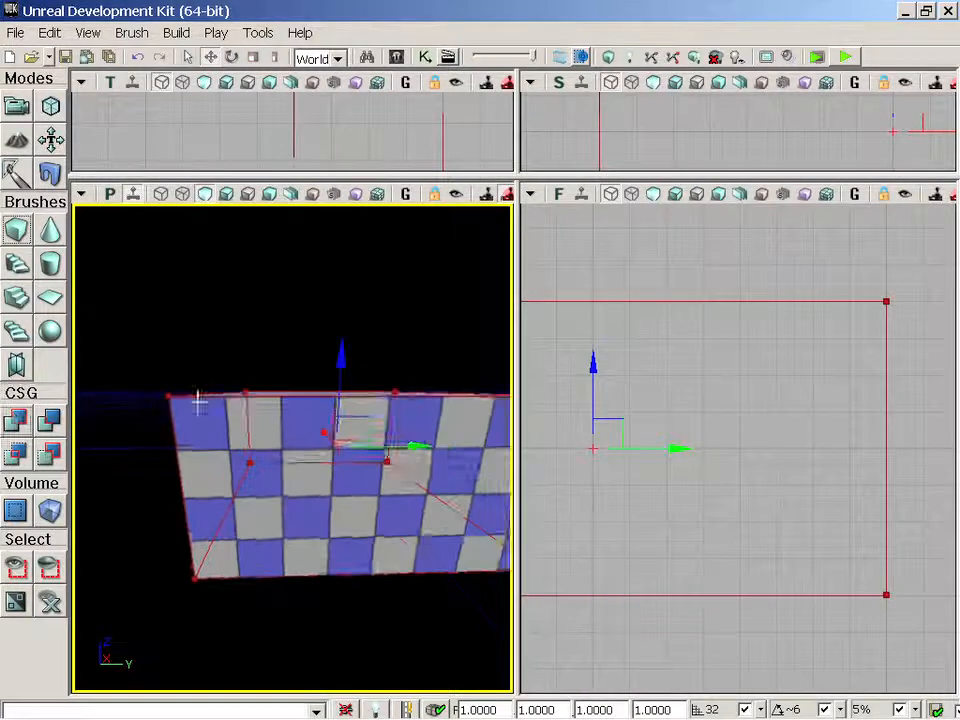
Enter Geometry mode for the builder brush and move the Geometry Tools dialog clear of the brush.
drag(197, 401, 298, 401)
drag(630, 464, 731, 467)
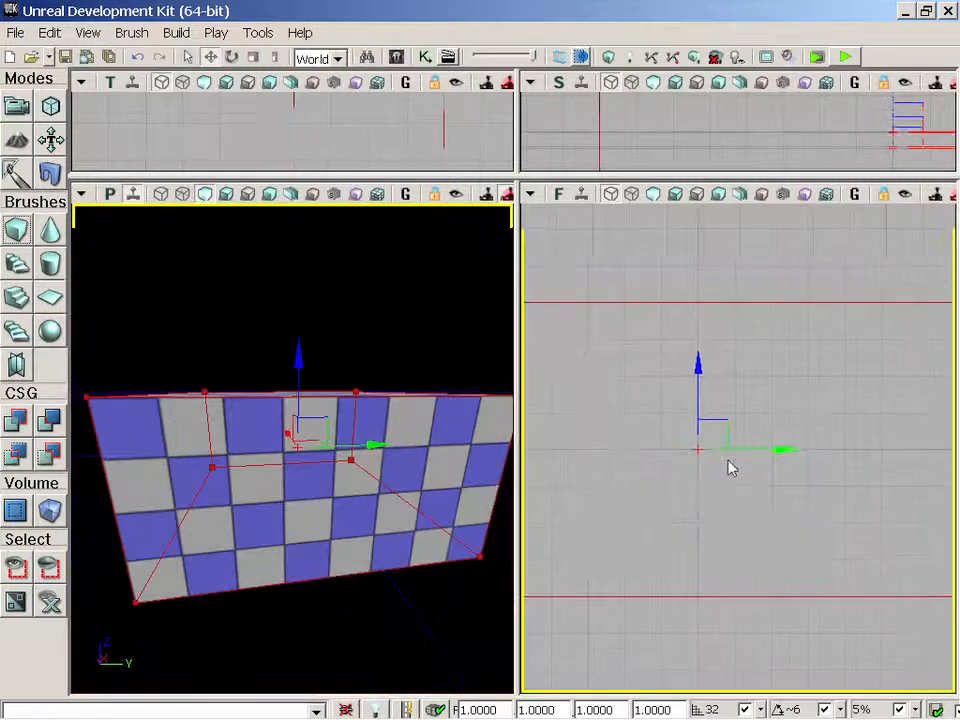
scroll(725, 463, down, 6)
scroll(698, 447, down, 1)
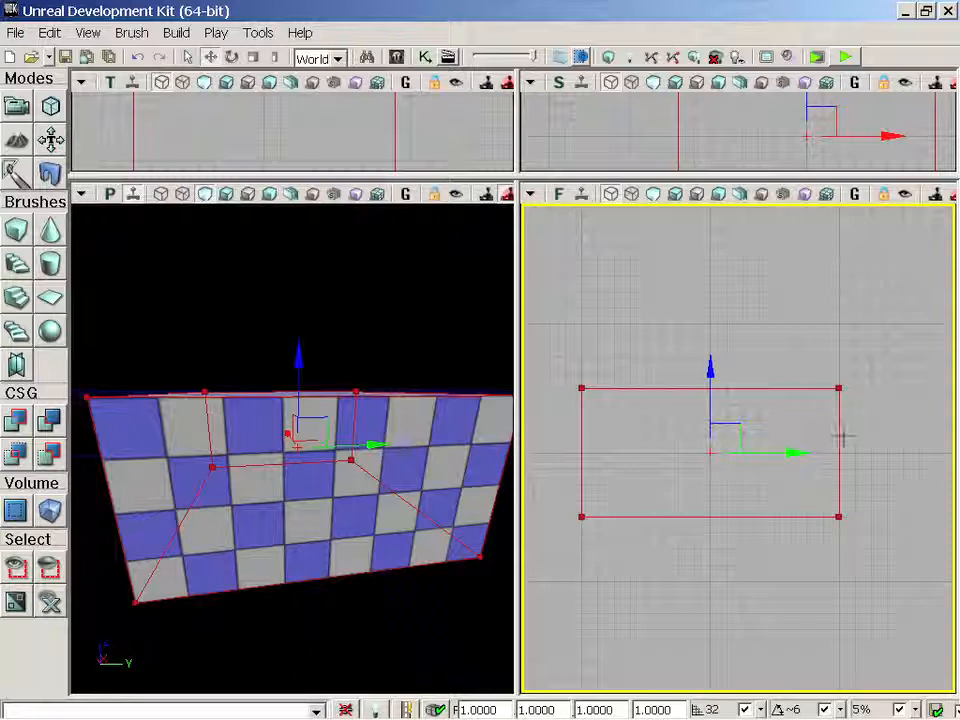
click(51, 108)
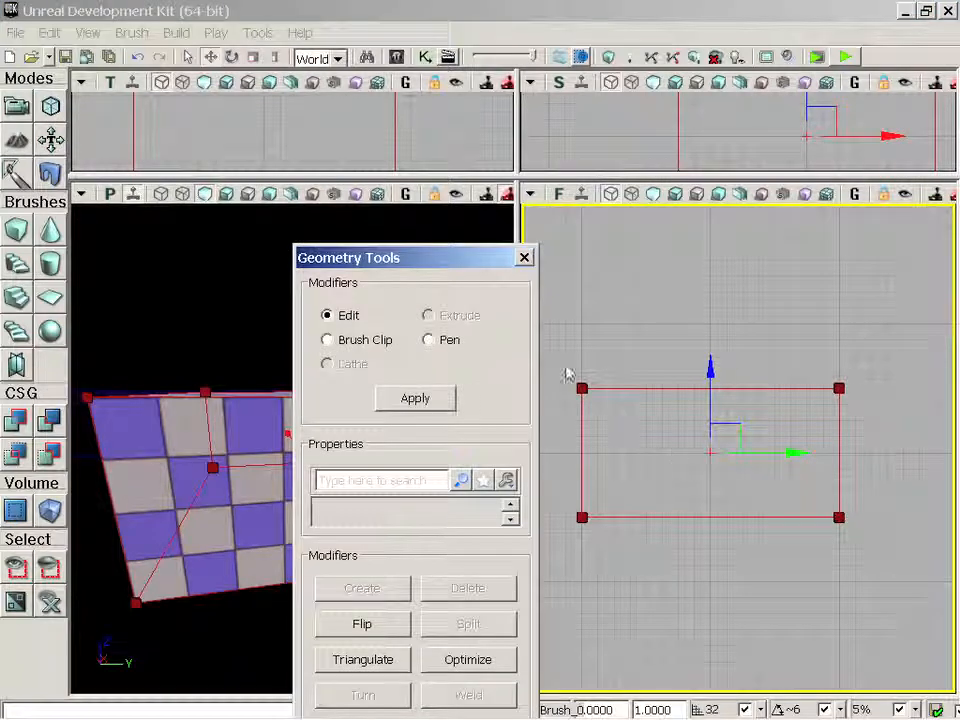
drag(502, 266, 476, 586)
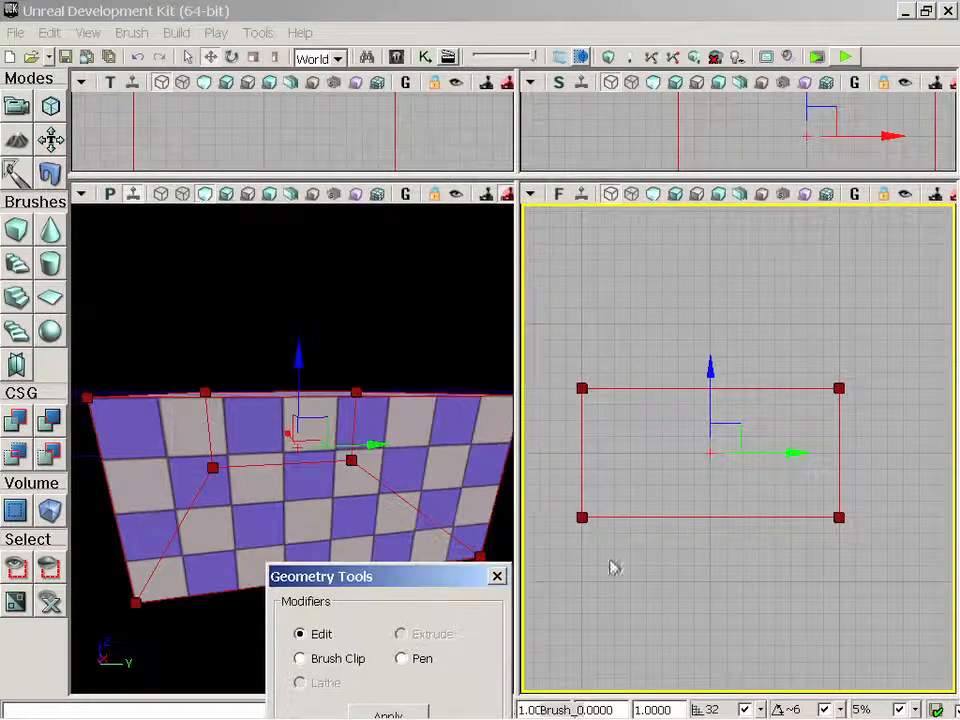
Move the builder brush's right and top sides inward by one 32-unit grid step each in the Front view.
click(839, 452)
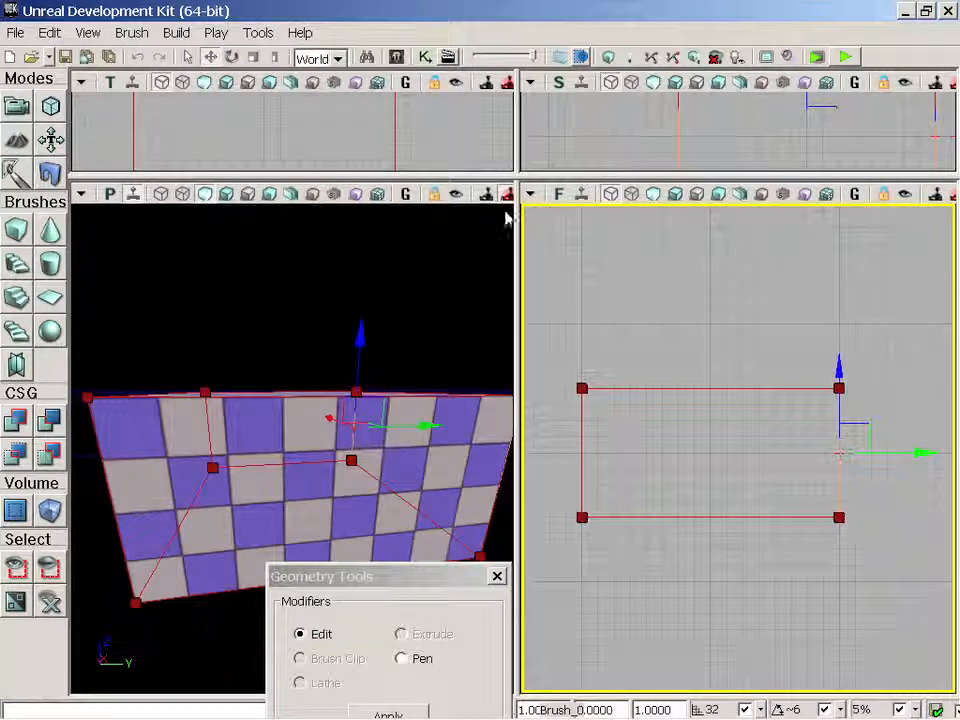
click(326, 58)
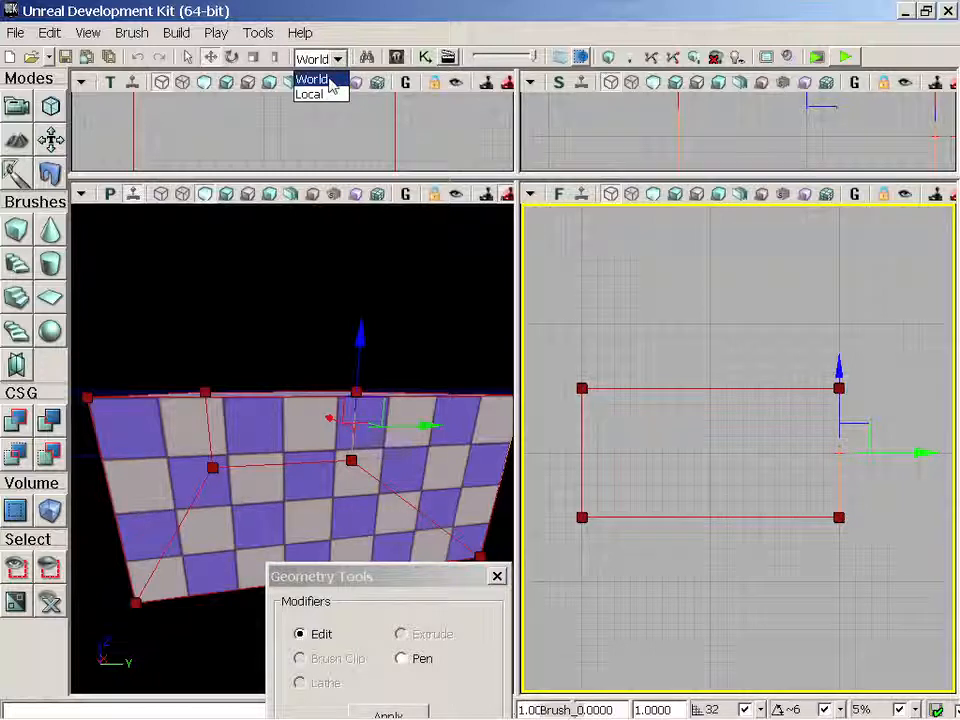
click(330, 82)
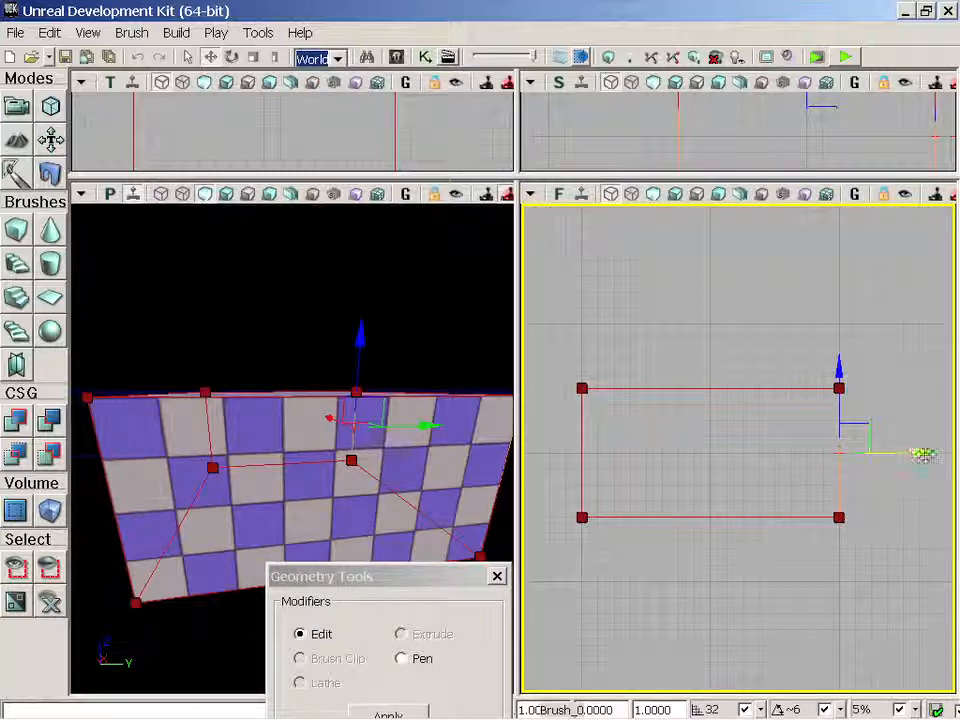
drag(922, 454, 906, 453)
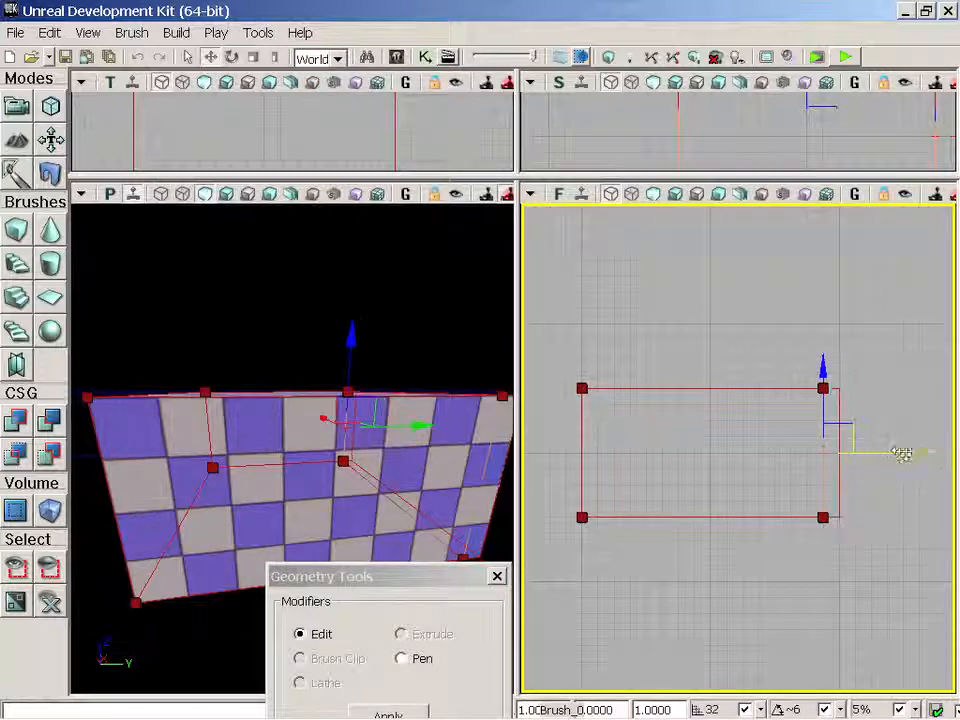
click(728, 388)
drag(699, 311, 699, 324)
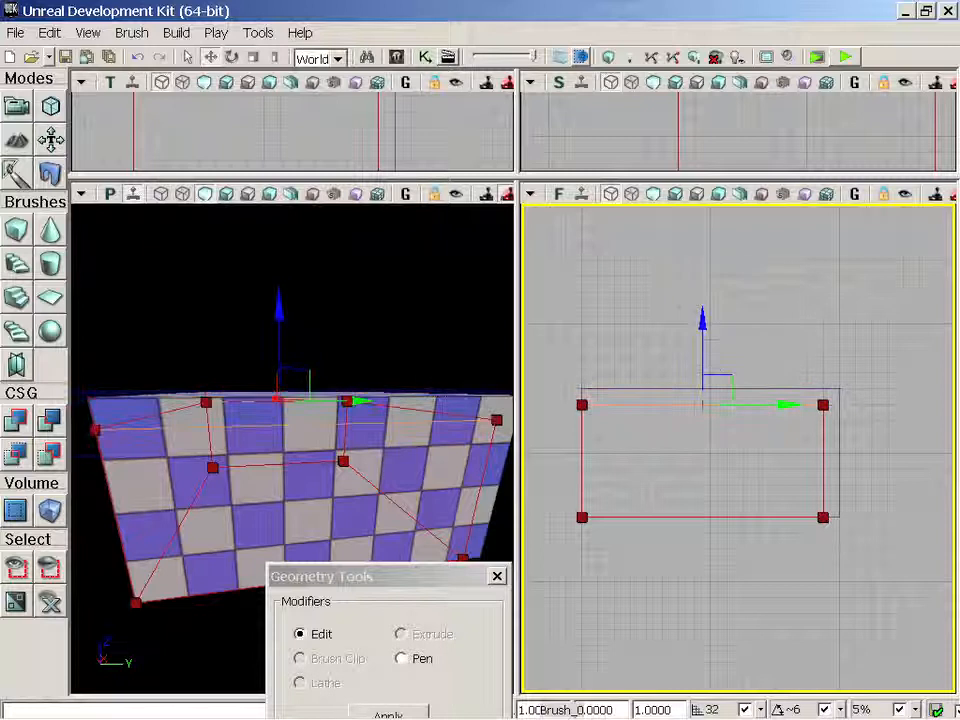
Move the builder brush's left and bottom sides inward by one 32-unit grid step each in the Front view.
click(583, 443)
mouse_move(653, 456)
mouse_down()
mouse_move(670, 458)
mouse_move(690, 503)
mouse_up()
click(696, 517)
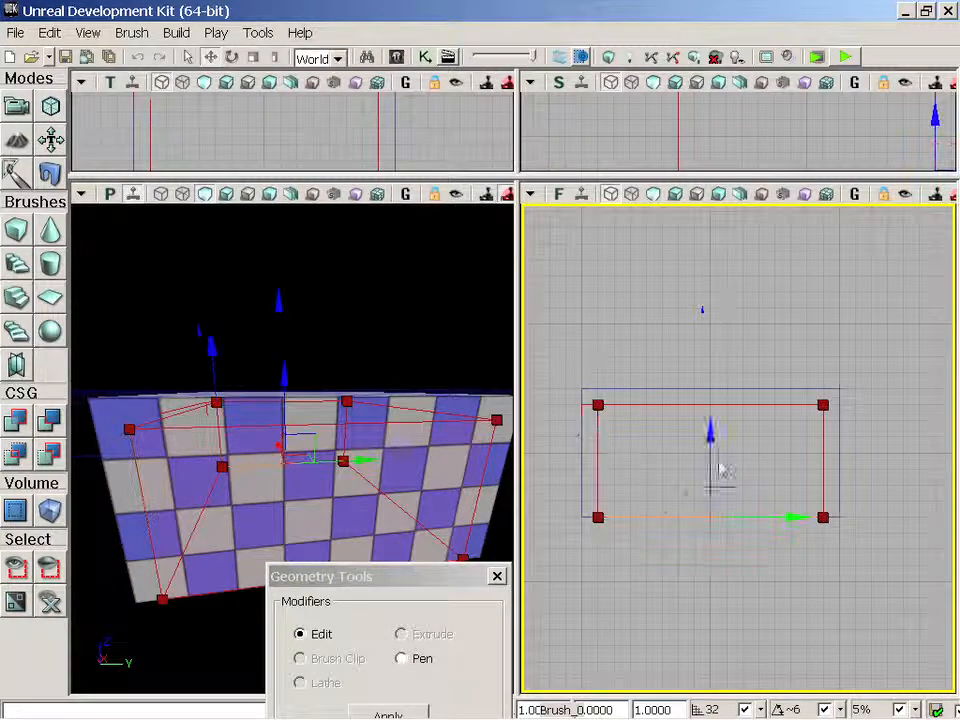
drag(709, 421, 709, 405)
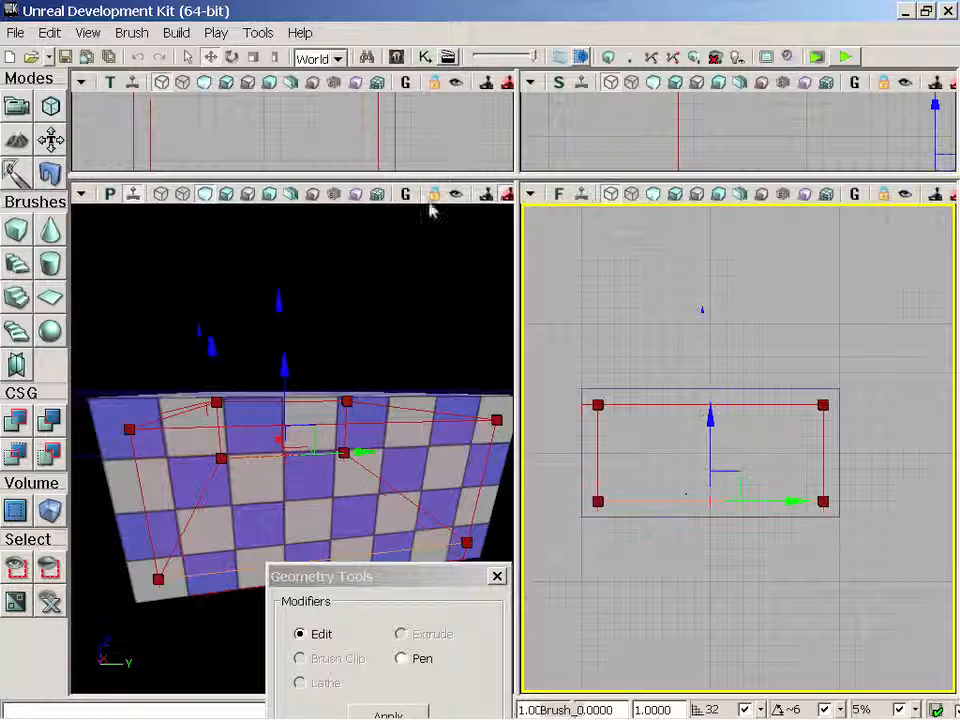
Enlarge the Top view and move the builder brush's two remaining full-length ends inward by one 32-unit grid step each.
drag(440, 175, 407, 371)
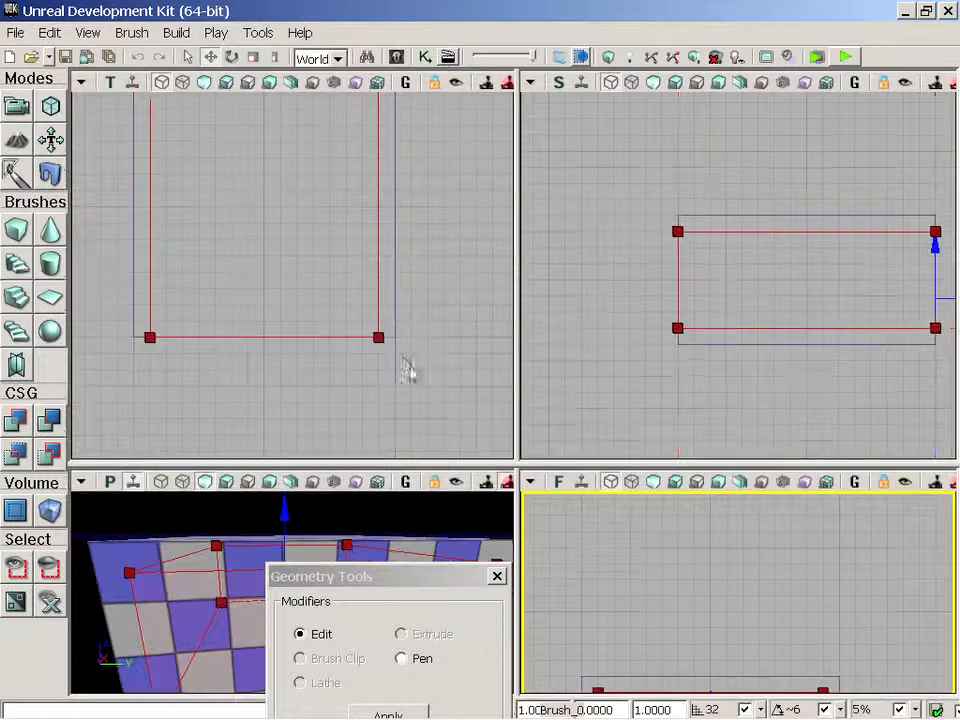
drag(378, 319, 440, 358)
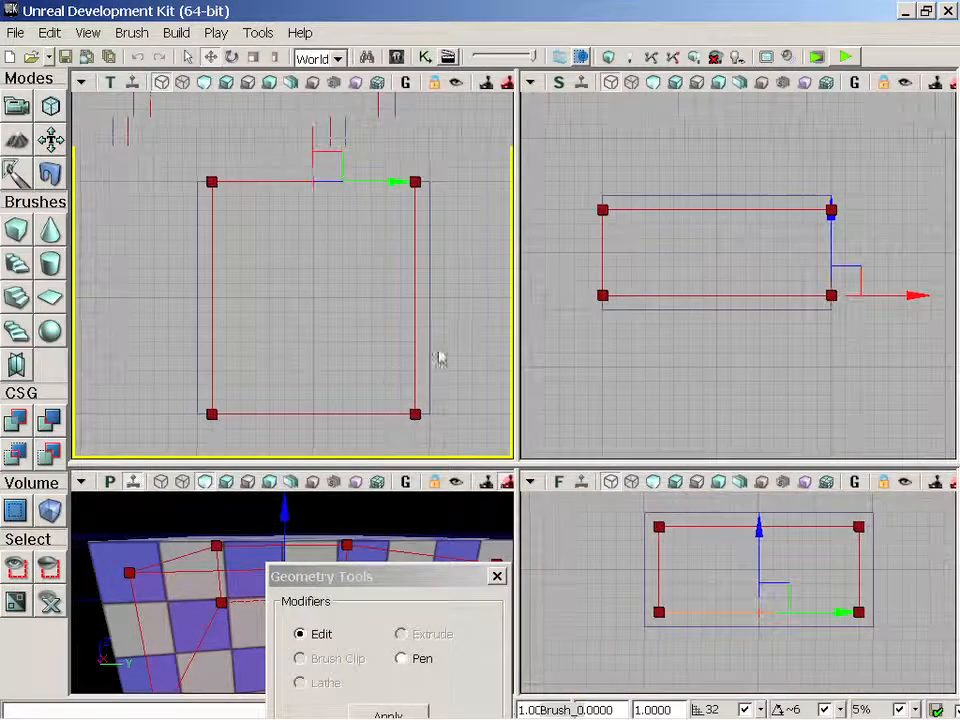
click(341, 411)
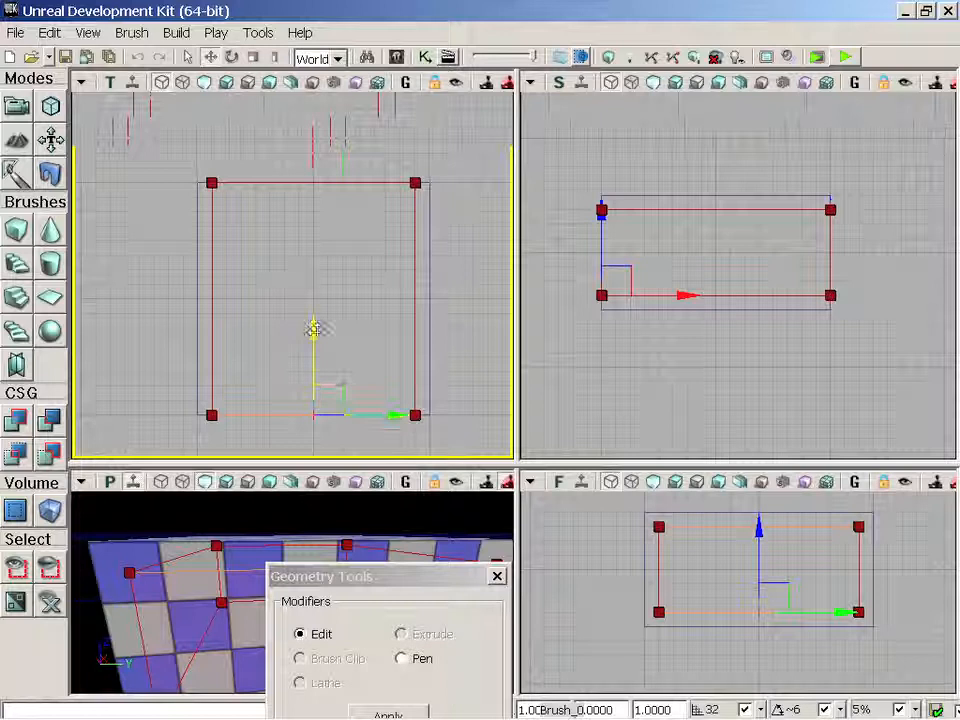
drag(313, 321, 314, 308)
click(316, 183)
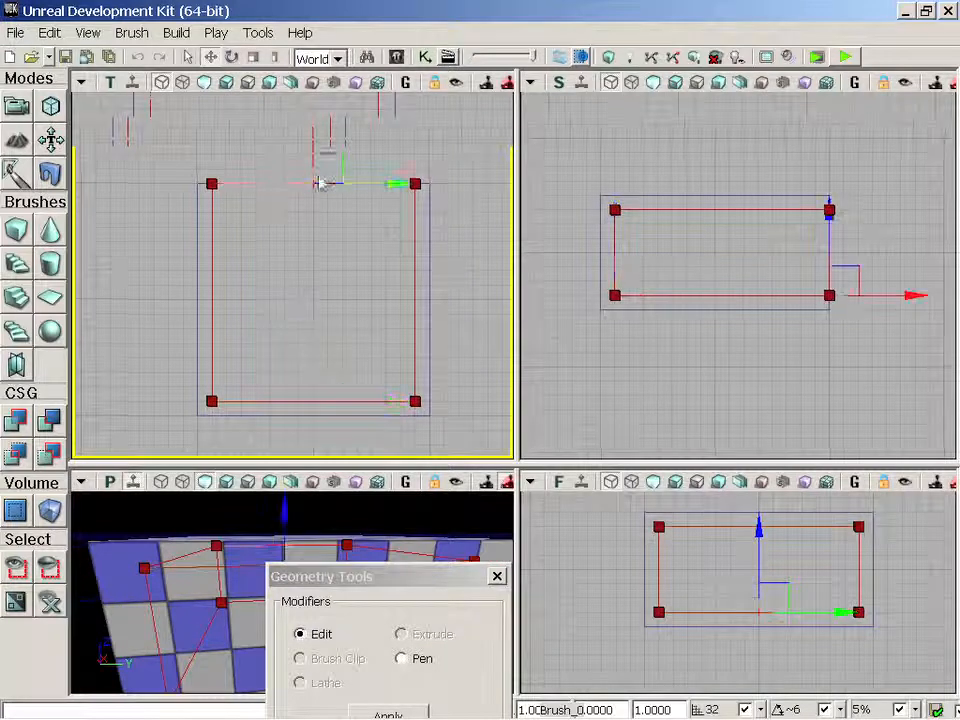
drag(312, 112, 312, 124)
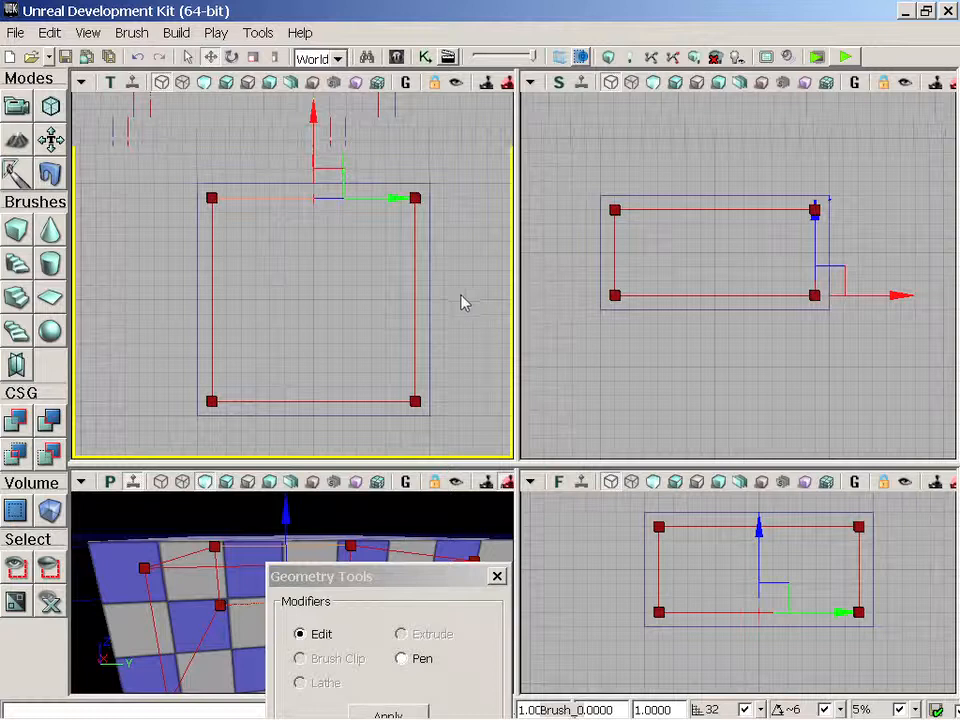
Hollow out the block with CSG Subtract using the shrunken brush, and bring the enlarged Perspective view inside the room.
drag(465, 306, 332, 343)
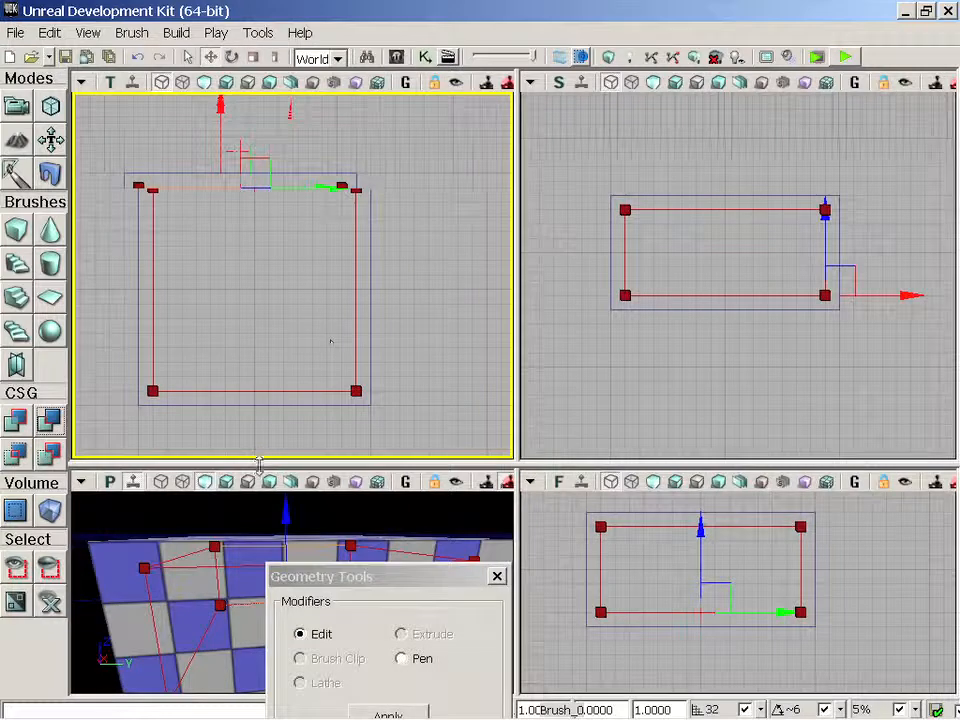
drag(259, 461, 289, 247)
mouse_move(308, 385)
mouse_down()
mouse_move(330, 365)
mouse_move(300, 395)
mouse_up()
middle_drag(300, 395, 300, 460)
drag(300, 460, 300, 350)
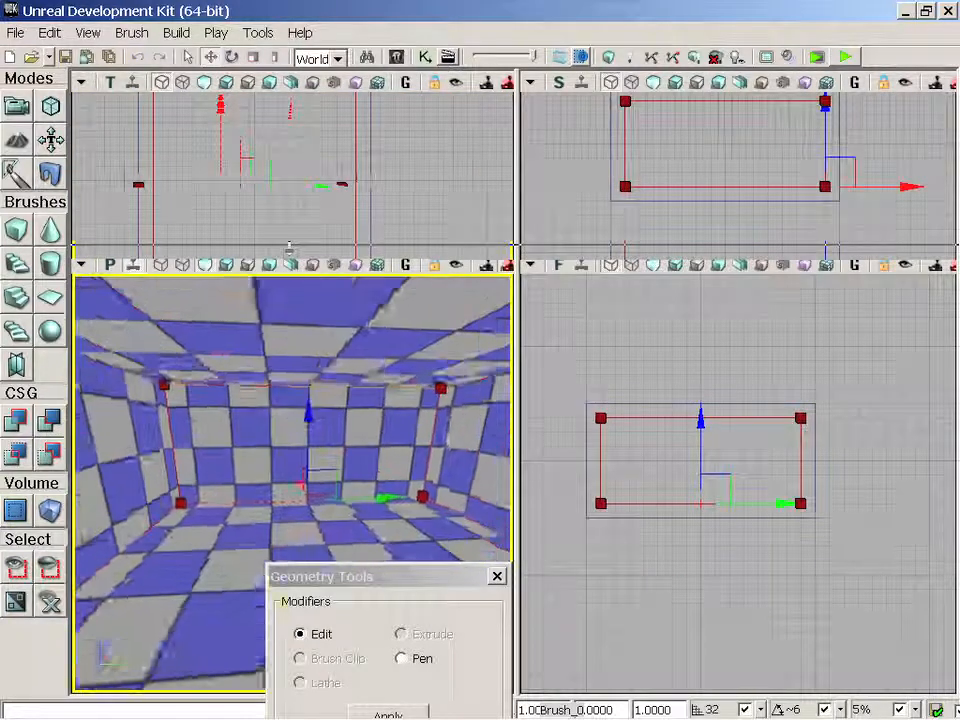
middle_drag(300, 350, 300, 385)
drag(300, 385, 190, 370)
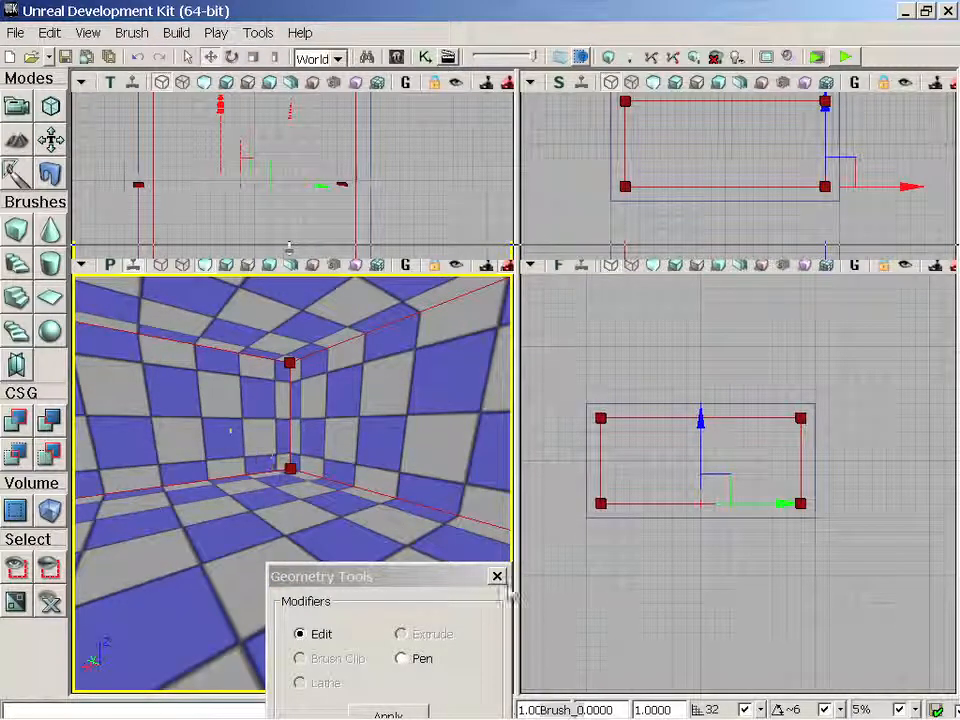
Add a PlayerStart actor on the floor of the room.
click(232, 521)
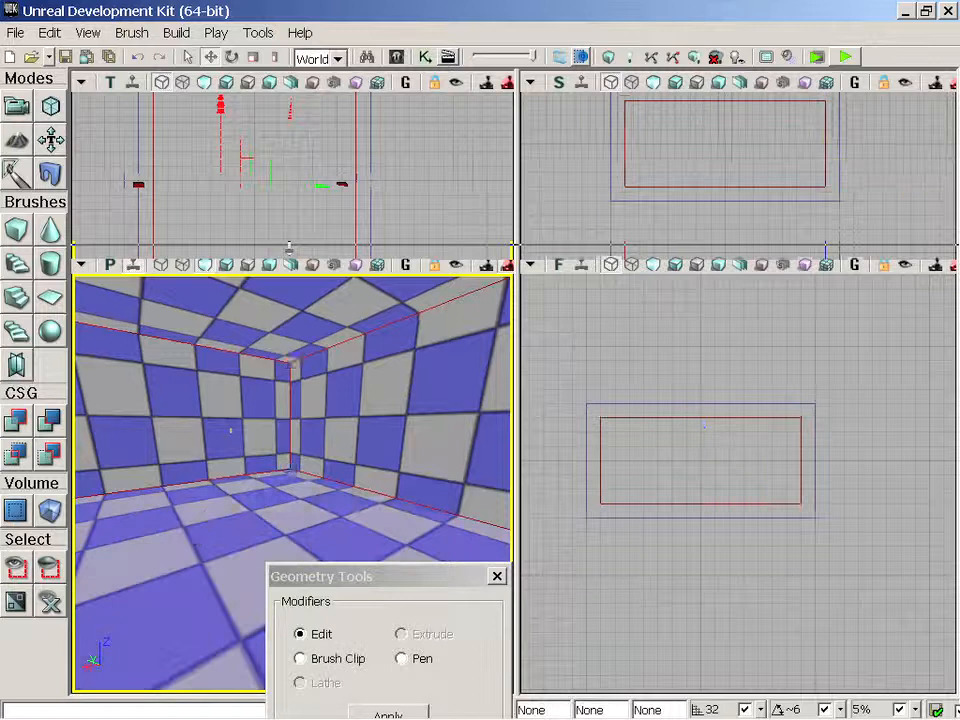
right_click(197, 510)
mouse_move(252, 456)
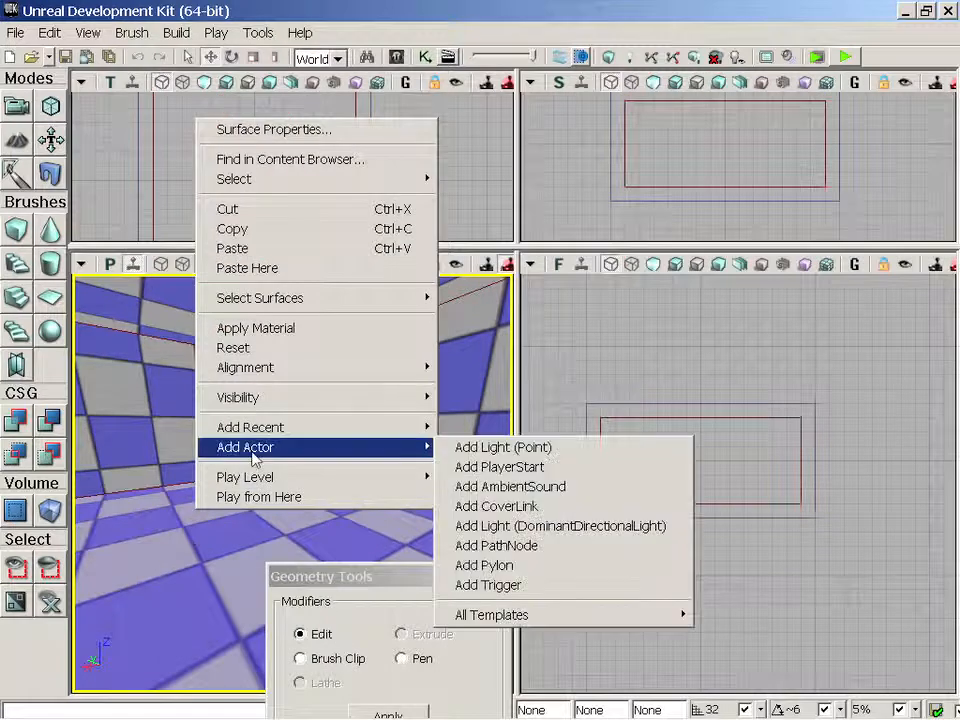
click(533, 472)
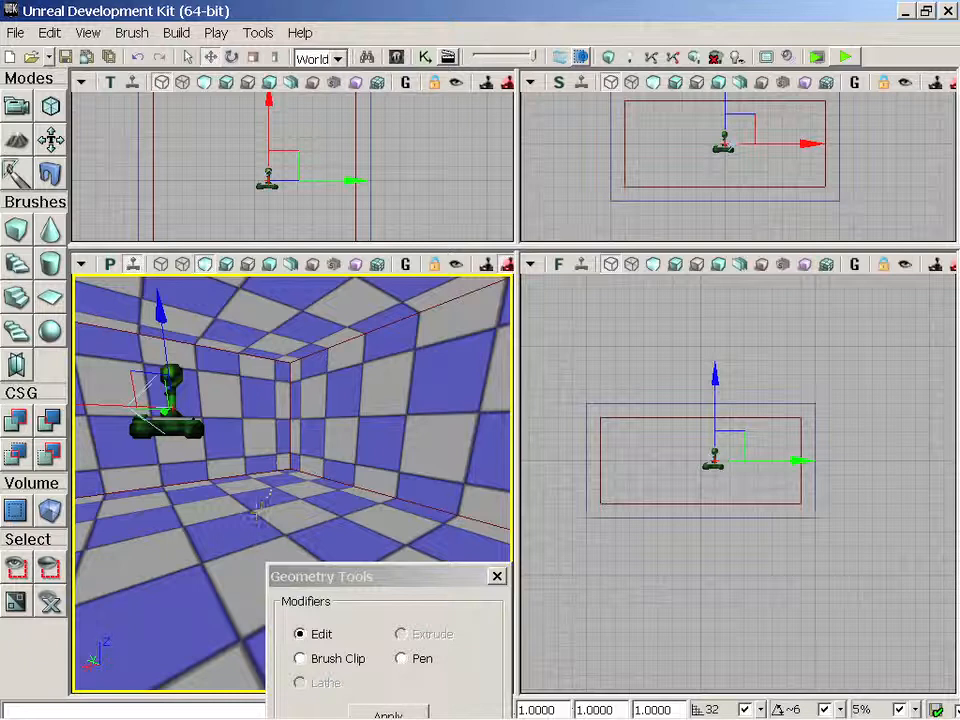
Add a point light on the room's floor near the PlayerStart.
drag(258, 512, 253, 510)
right_click(257, 518)
mouse_move(341, 436)
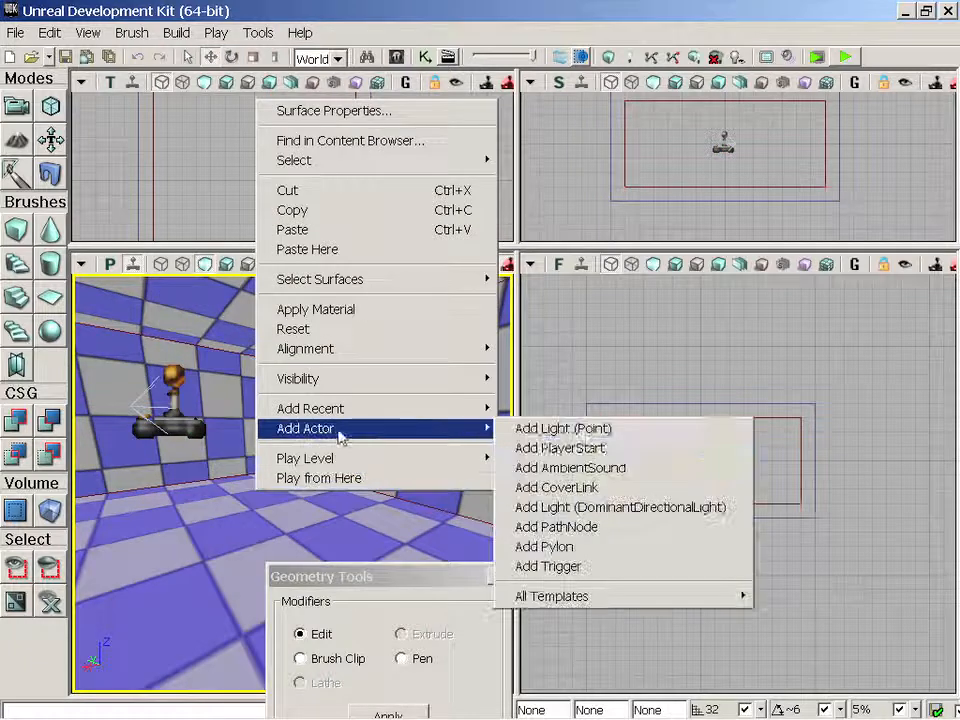
click(570, 429)
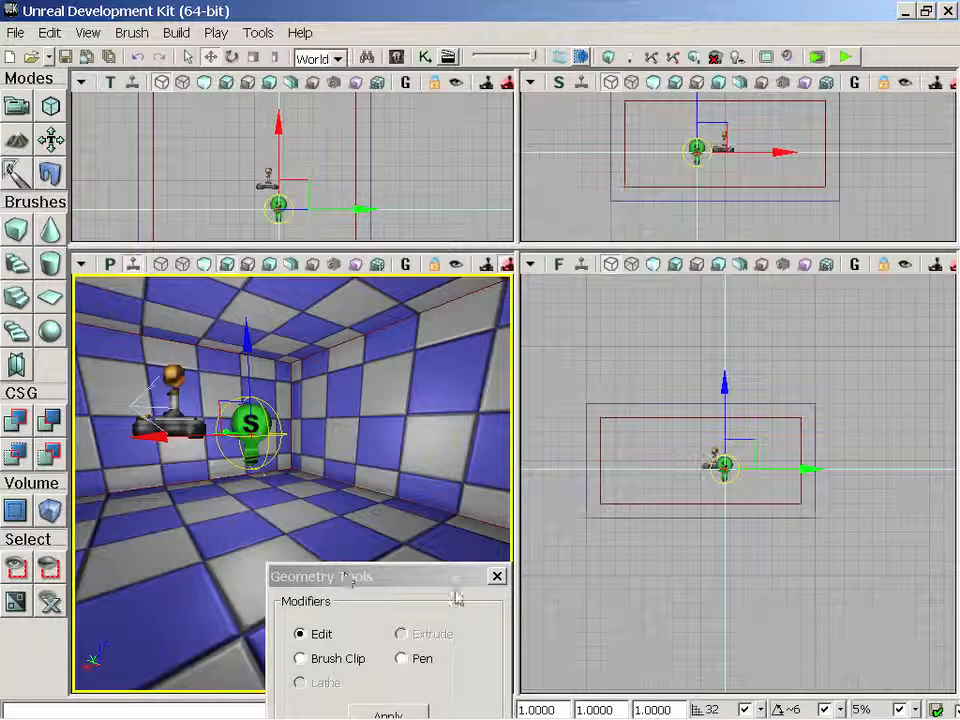
Close the Geometry Tools dialog, build the level's lighting at Preview quality, and dismiss the Map Check report.
click(497, 577)
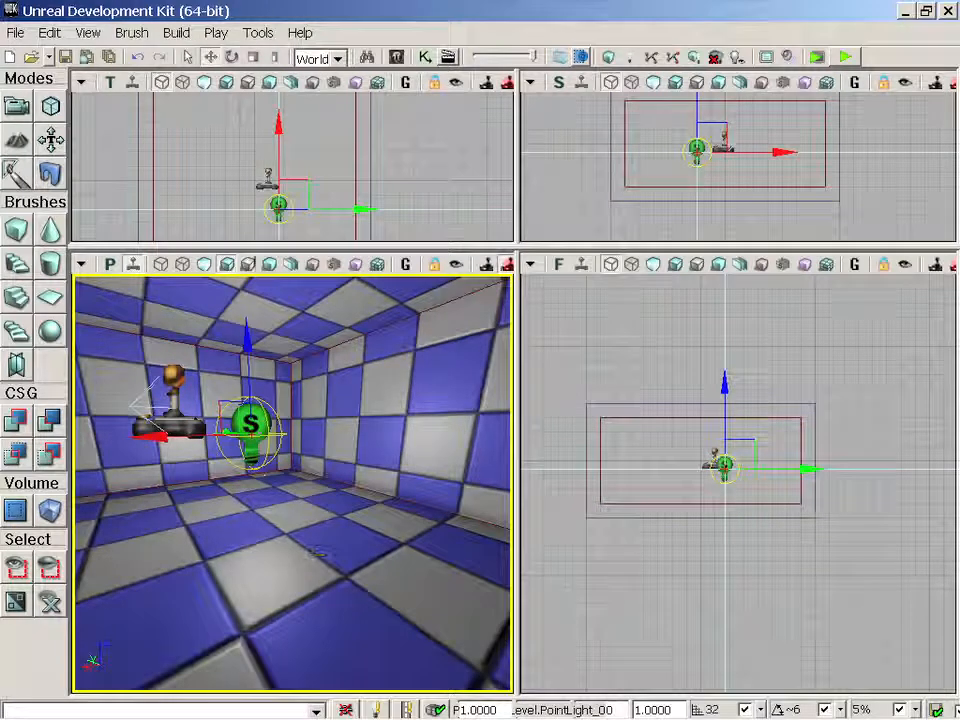
click(176, 32)
click(192, 94)
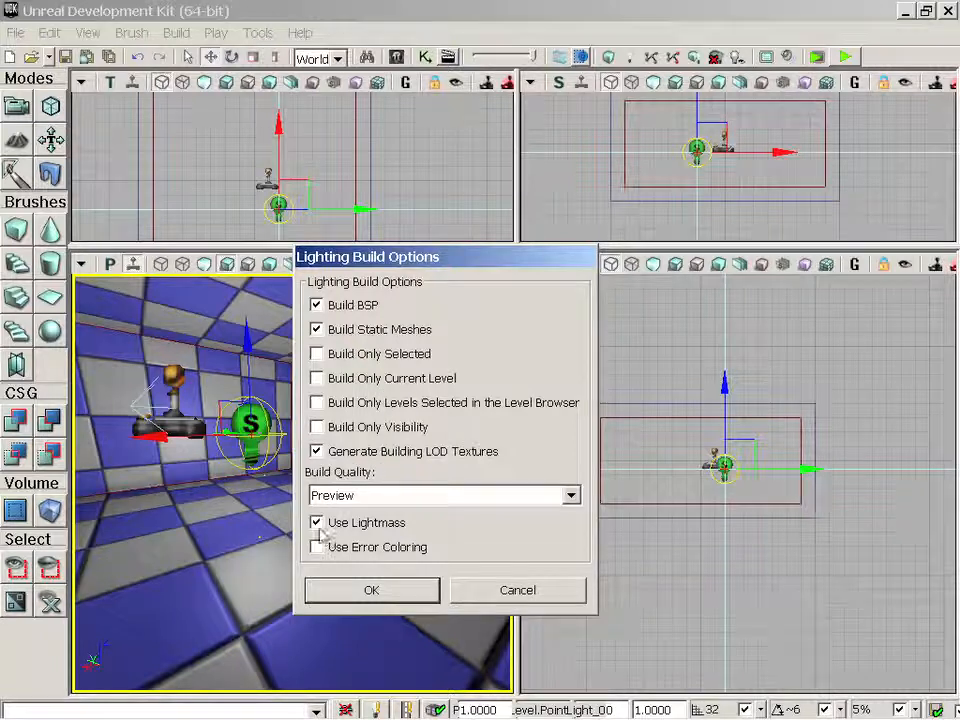
click(338, 591)
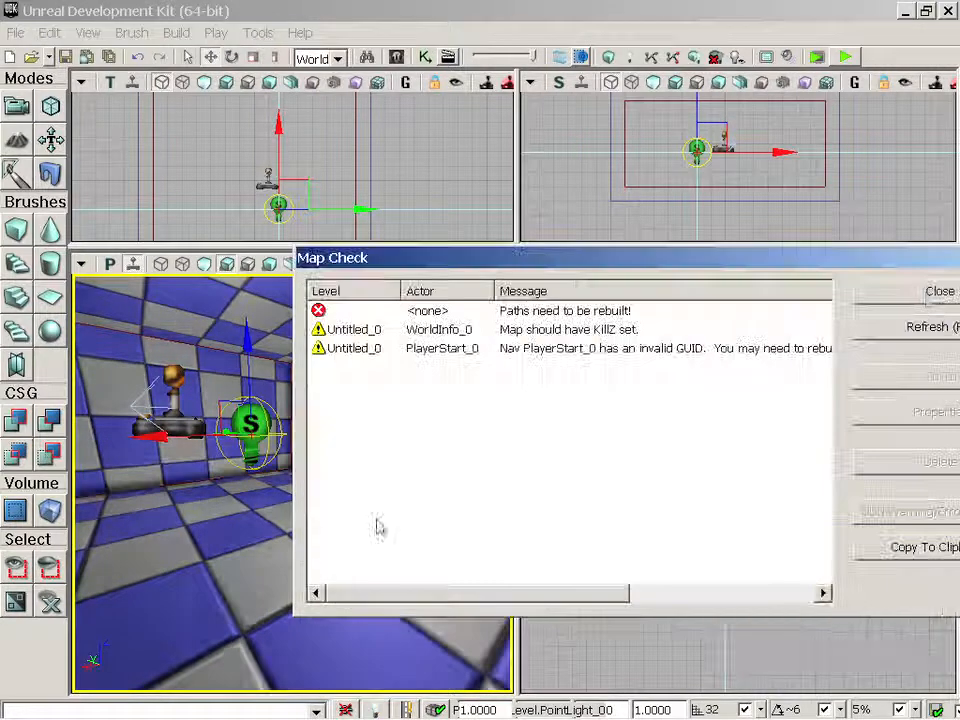
click(935, 291)
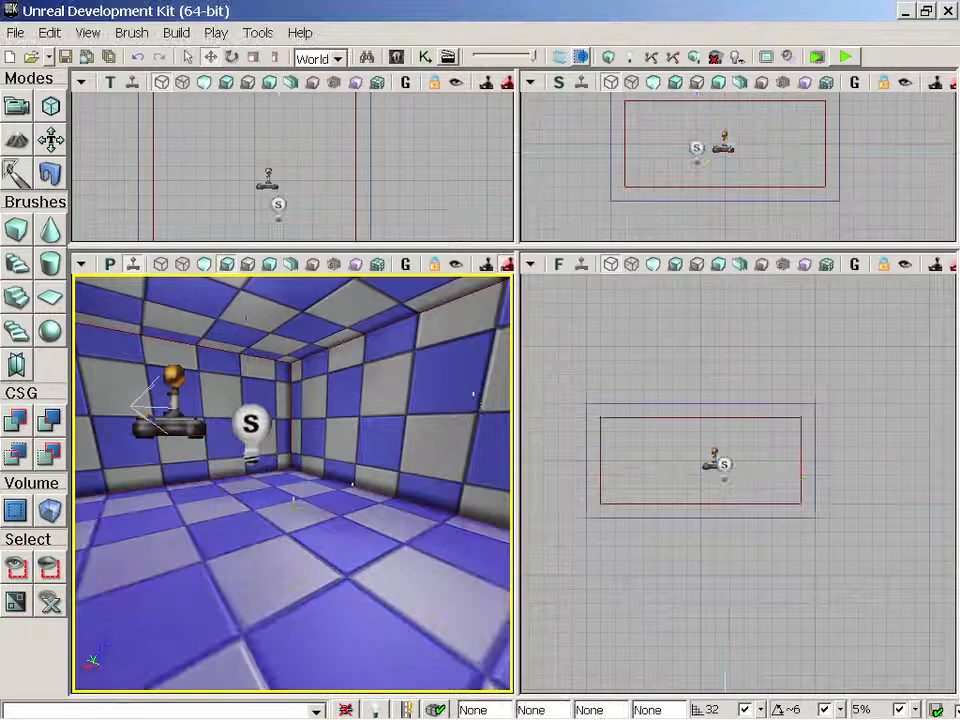
Play the level in the editor, walk around to inspect the lit room, and exit the play session.
click(216, 32)
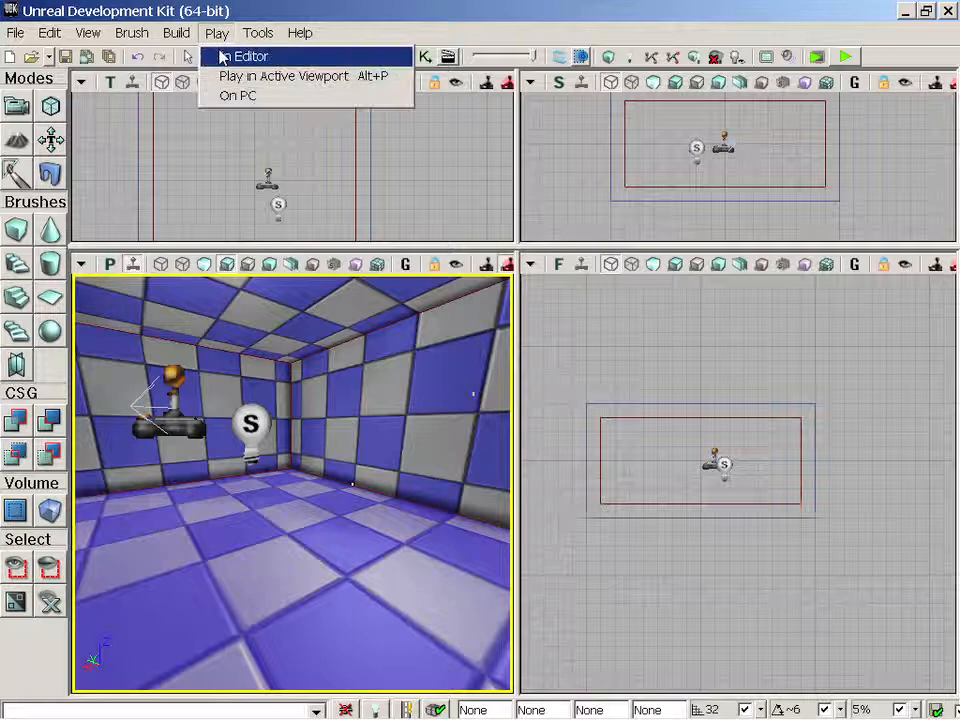
click(222, 56)
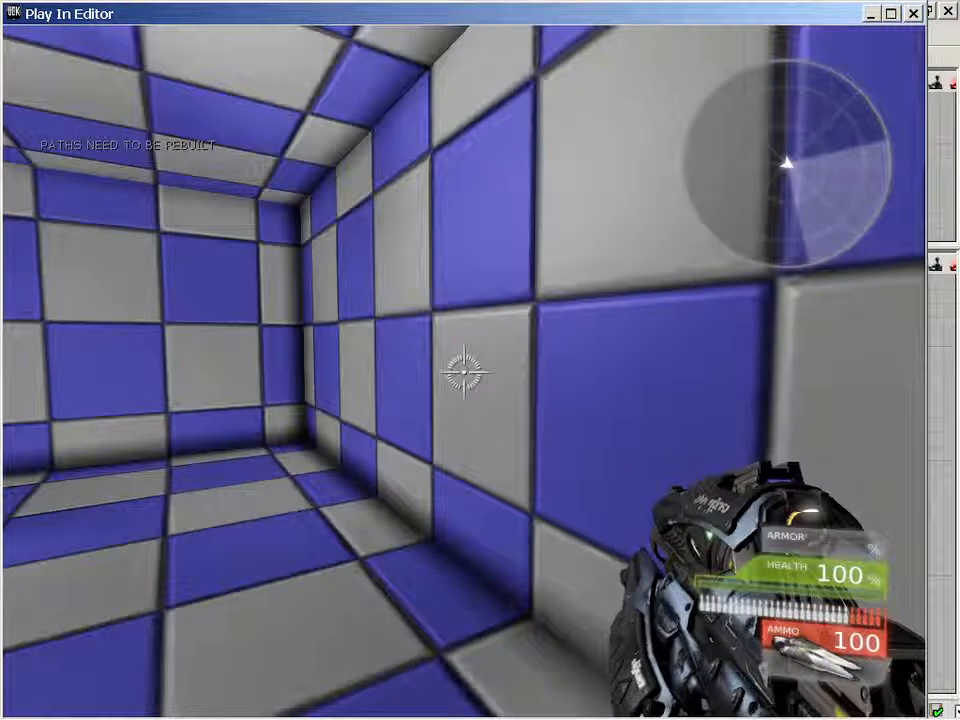
key(w)
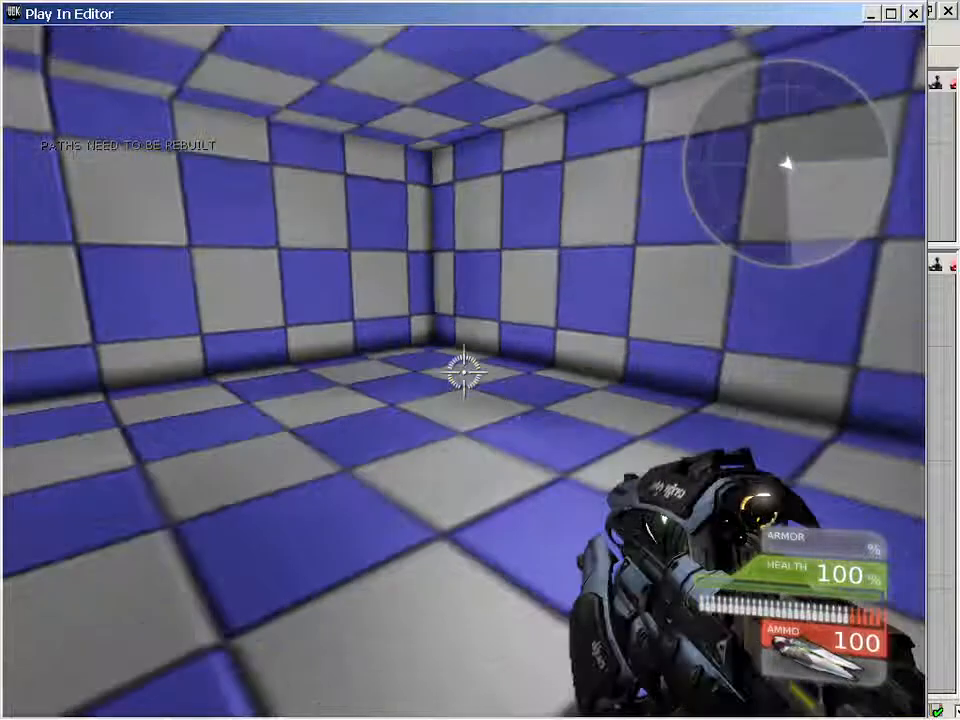
key(s)
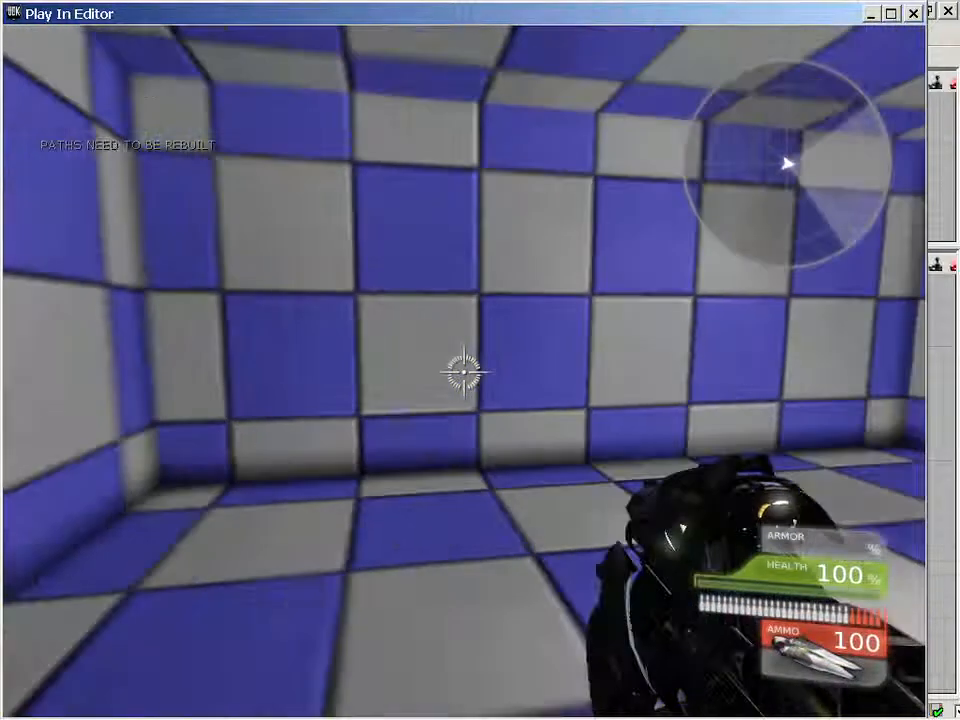
key(w)
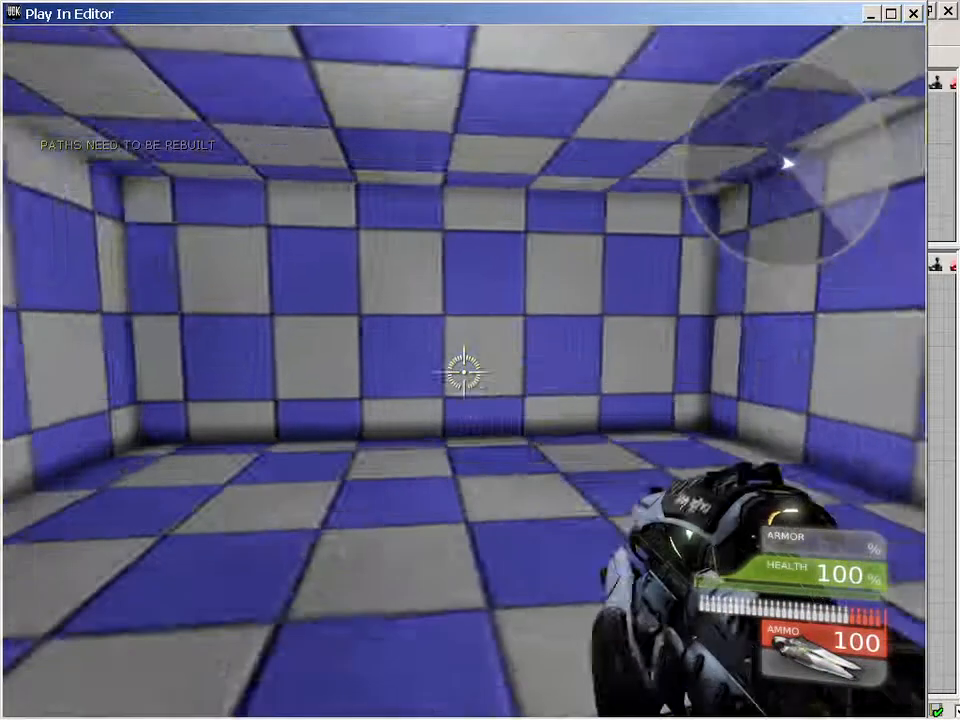
key(Escape)
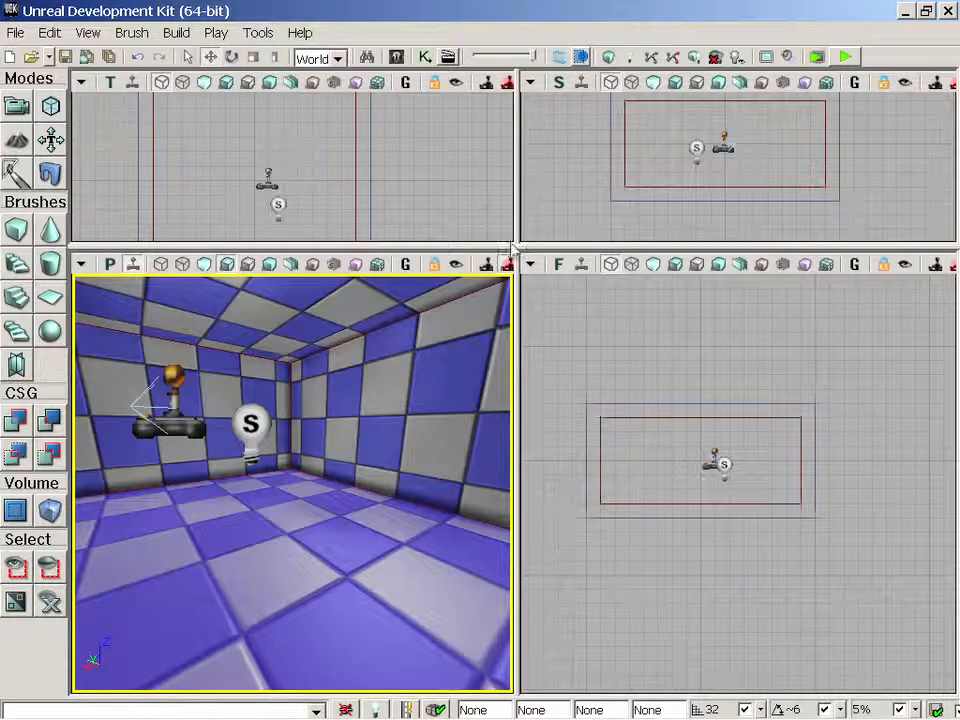
Rebuild the cube builder brush at its full size, move it to the left of the room in the Front view, and deselect it.
drag(510, 242, 438, 329)
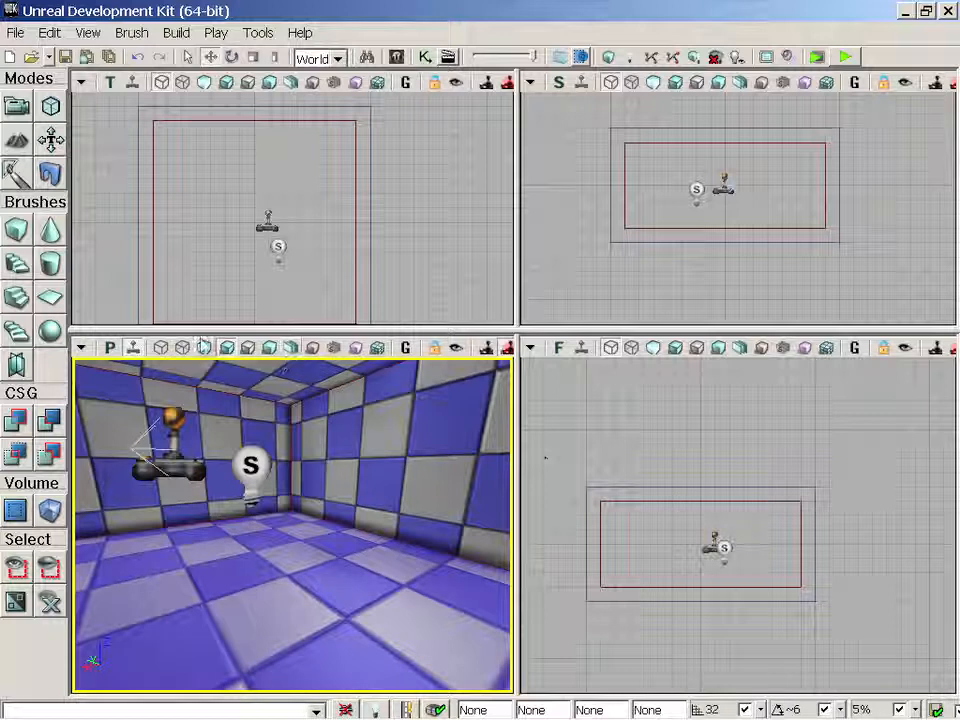
click(15, 232)
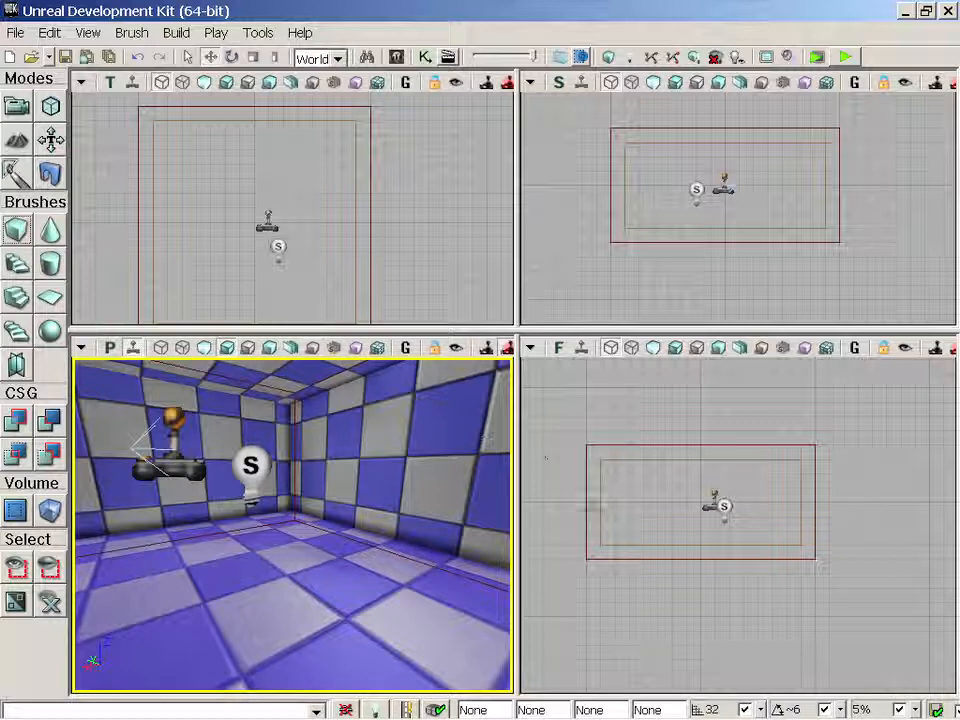
click(724, 561)
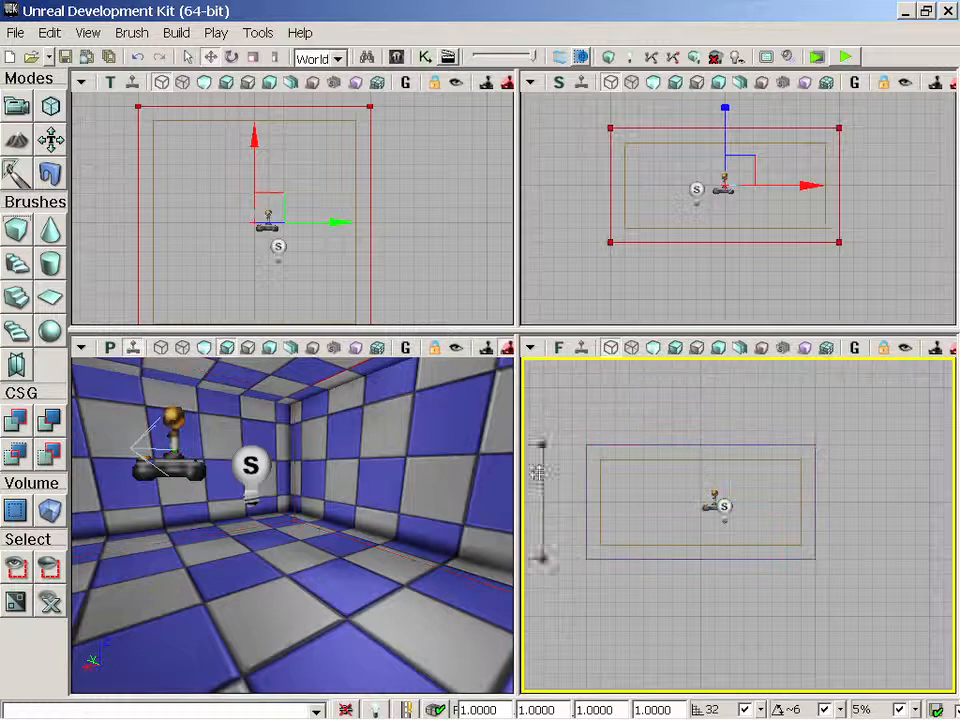
drag(538, 472, 529, 473)
drag(701, 609, 851, 626)
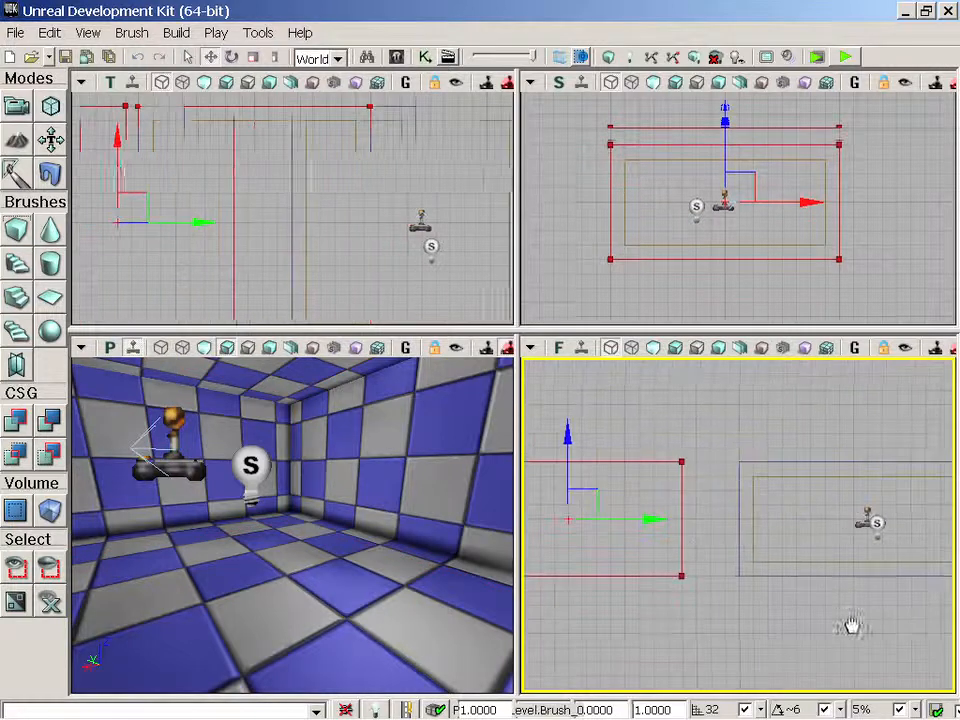
click(801, 615)
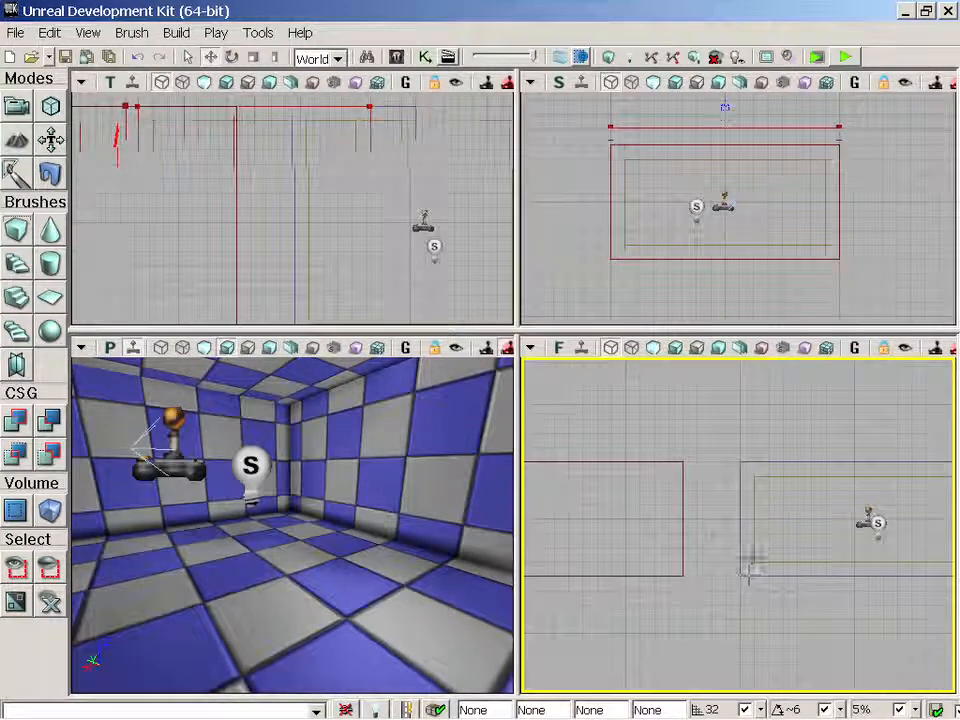
Select the builder brush and move it farther left in the Front view, widening the gap to the room.
click(754, 538)
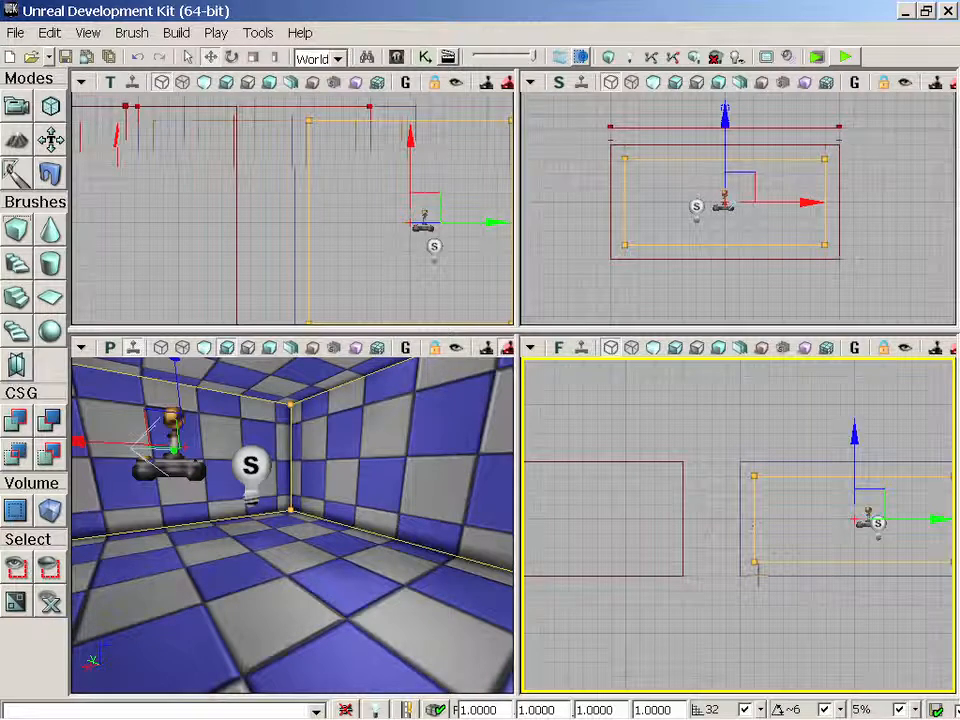
click(757, 572)
click(682, 533)
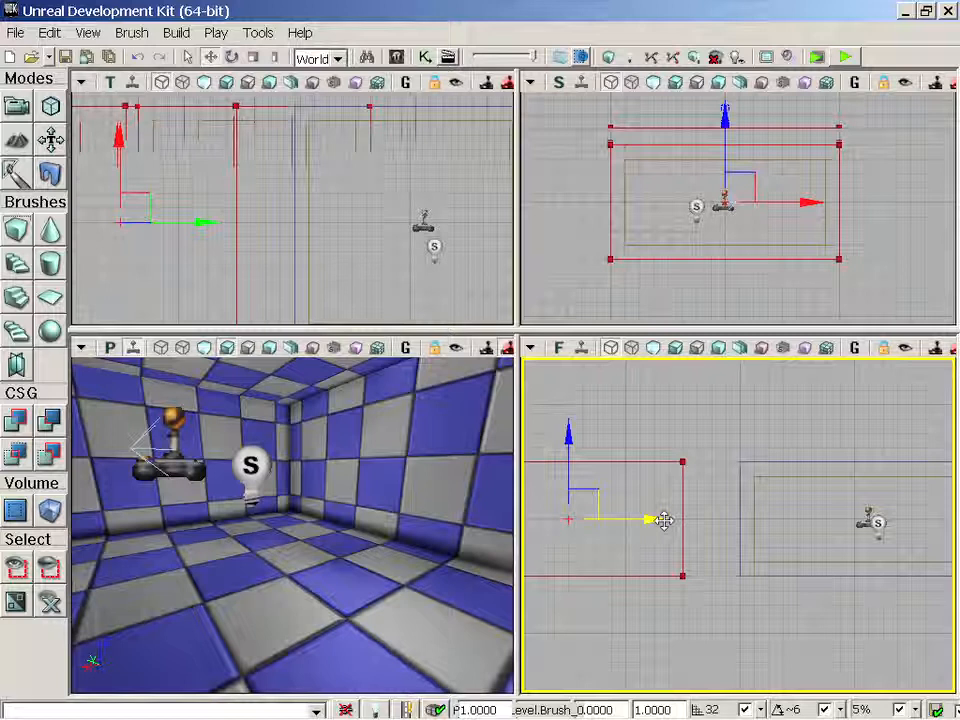
mouse_move(655, 519)
mouse_down()
mouse_move(606, 512)
mouse_move(754, 581)
mouse_move(713, 561)
mouse_move(797, 566)
mouse_up()
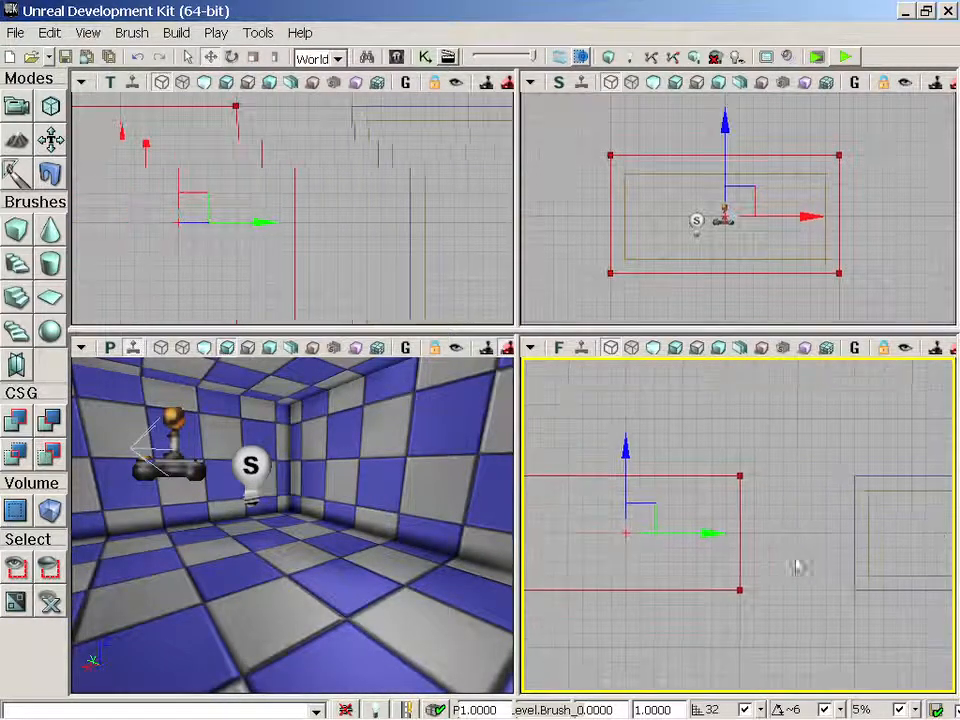
drag(718, 529, 698, 530)
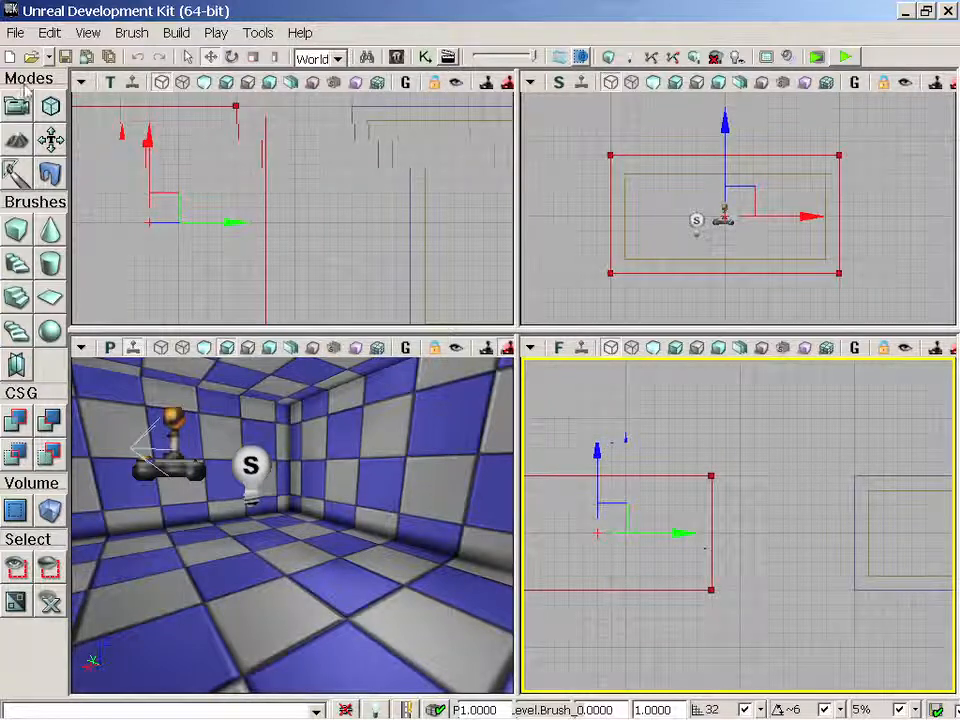
Make the builder brush taller by lowering its bottom side in Geometry Mode, and add it as a solid block with CSG Add.
click(50, 106)
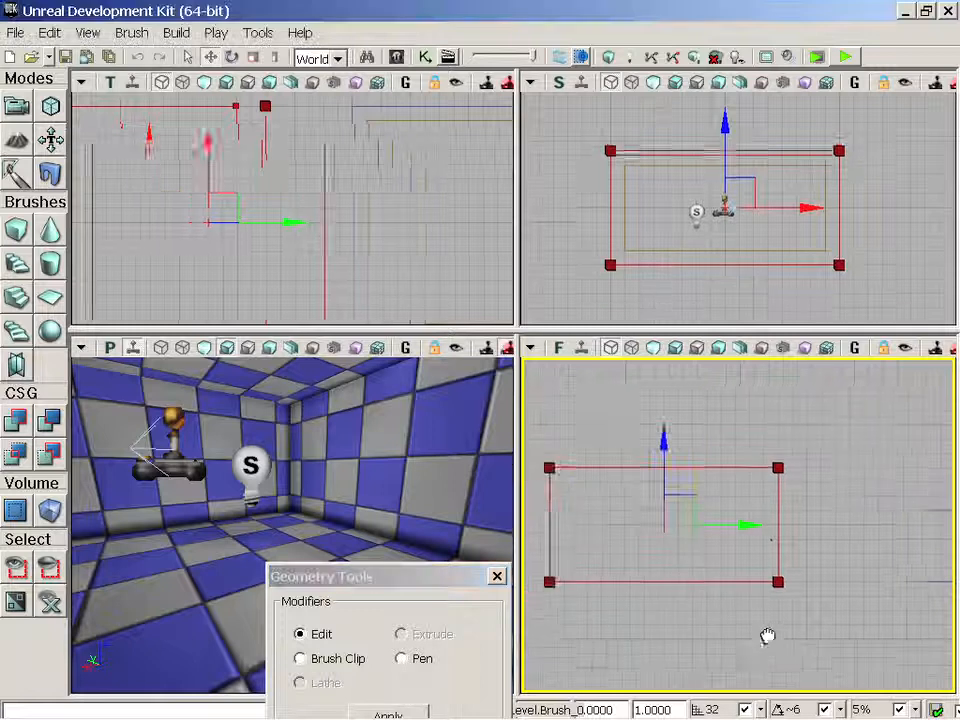
mouse_move(767, 636)
mouse_down()
mouse_move(765, 598)
mouse_move(706, 546)
mouse_up()
click(703, 540)
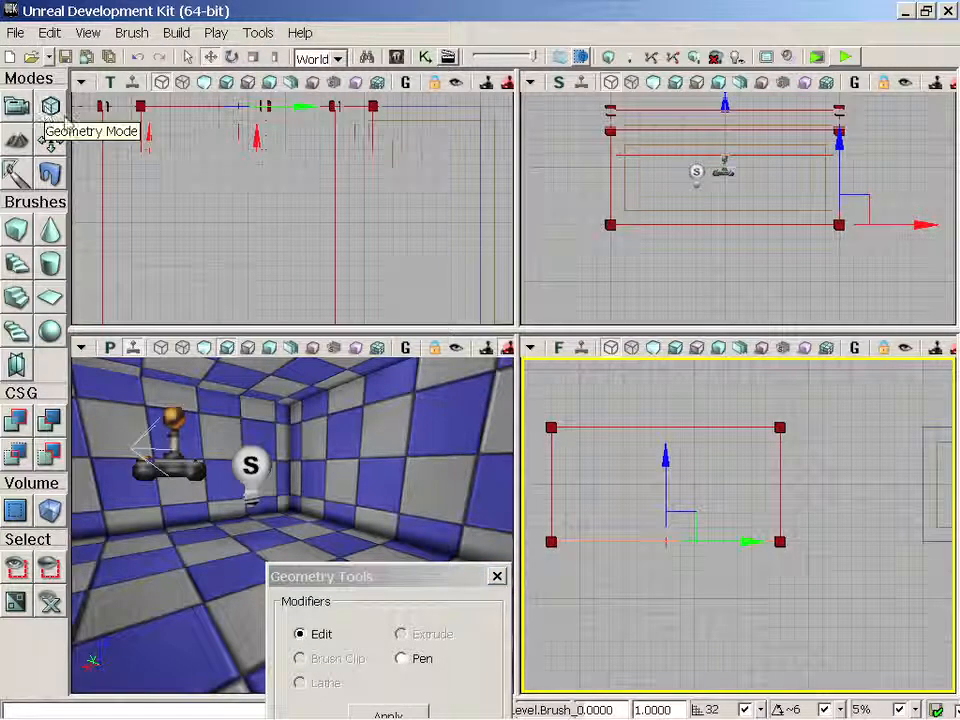
drag(664, 450, 654, 545)
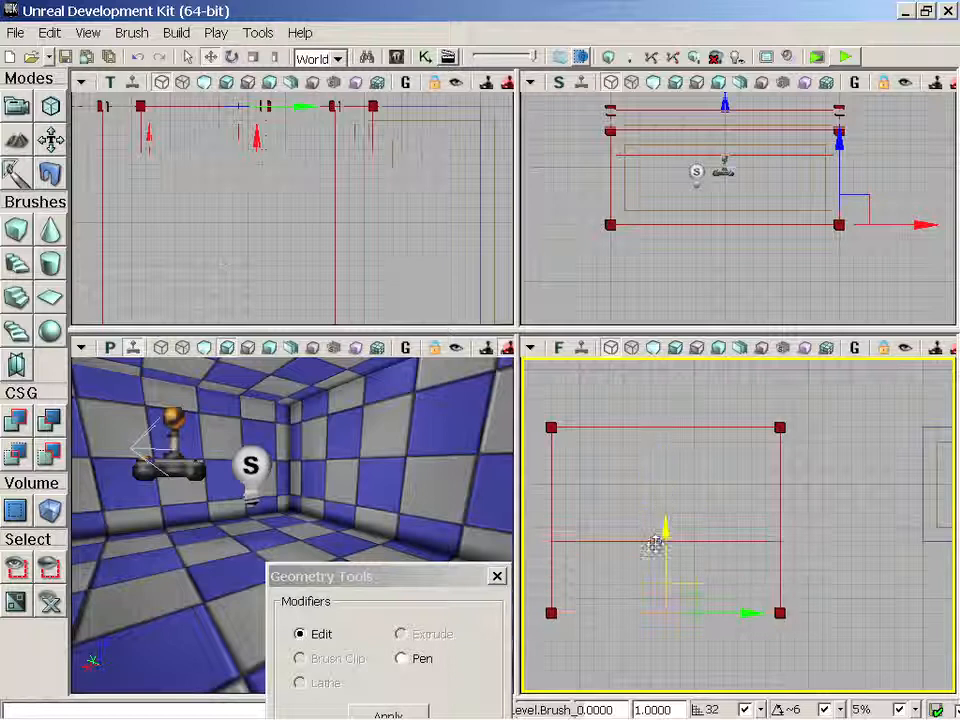
drag(832, 623, 797, 630)
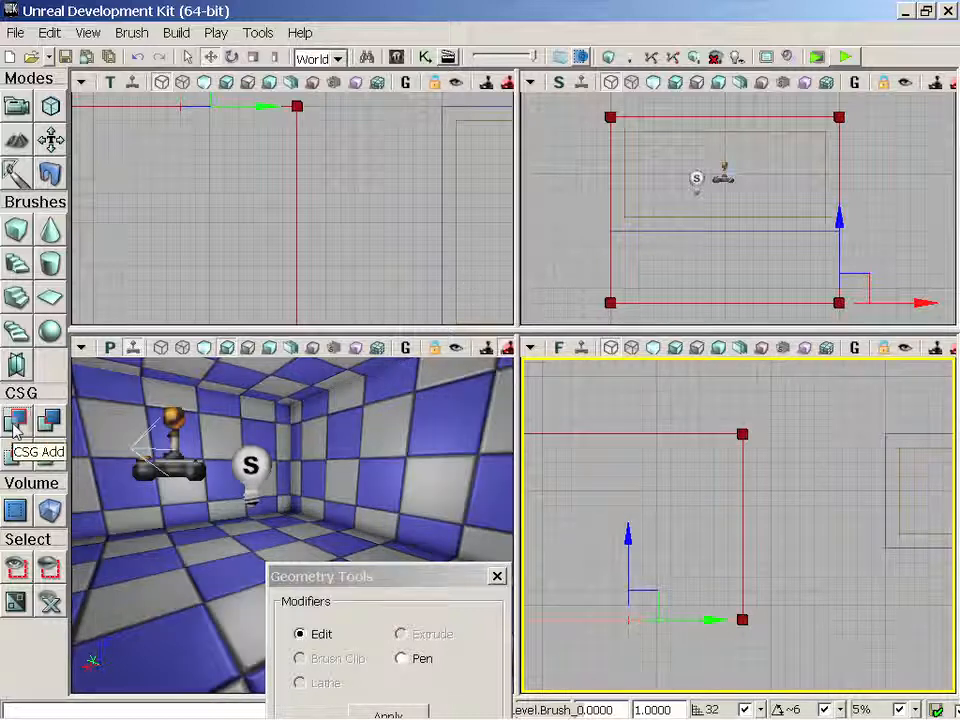
Set the perspective view to Unlit to inspect the new block, and move the Geometry Tools dialog out of the way.
mouse_move(373, 484)
mouse_down()
mouse_move(373, 540)
mouse_move(322, 440)
mouse_move(322, 470)
mouse_move(300, 470)
mouse_move(300, 450)
mouse_move(355, 385)
mouse_move(378, 382)
mouse_up()
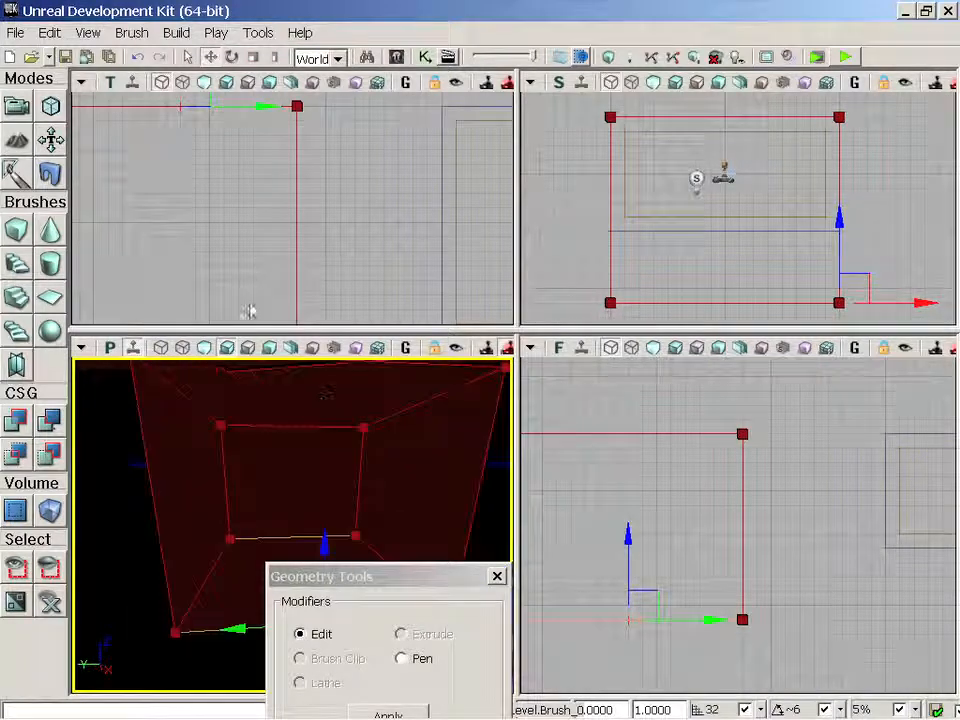
click(201, 352)
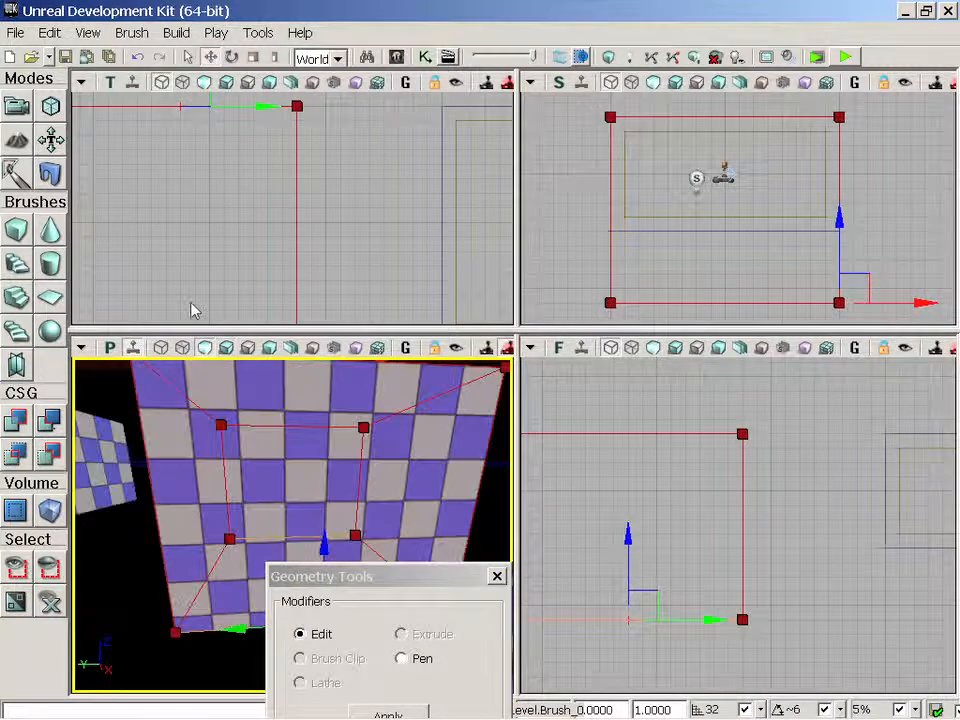
mouse_move(315, 452)
mouse_down()
mouse_move(270, 456)
mouse_move(323, 460)
mouse_move(323, 480)
mouse_up()
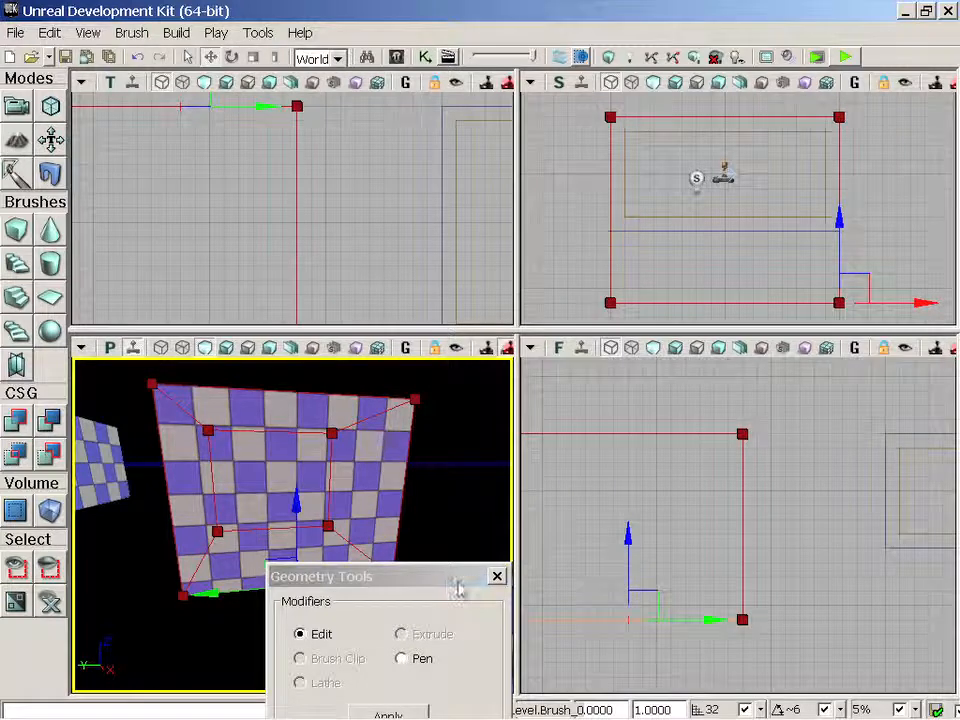
drag(466, 578, 281, 620)
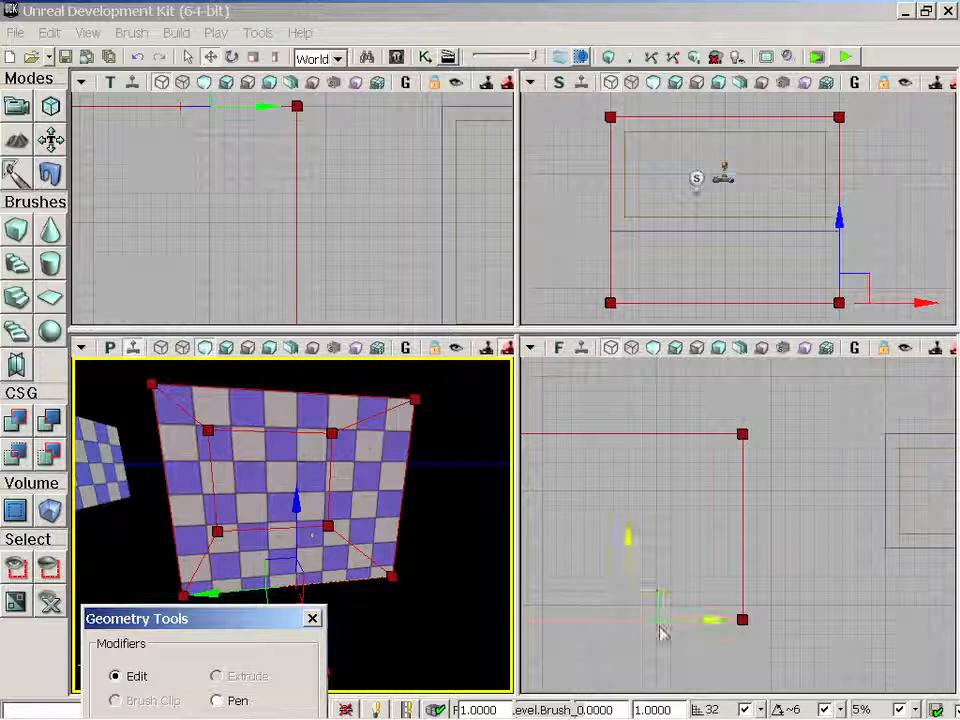
drag(662, 632, 706, 657)
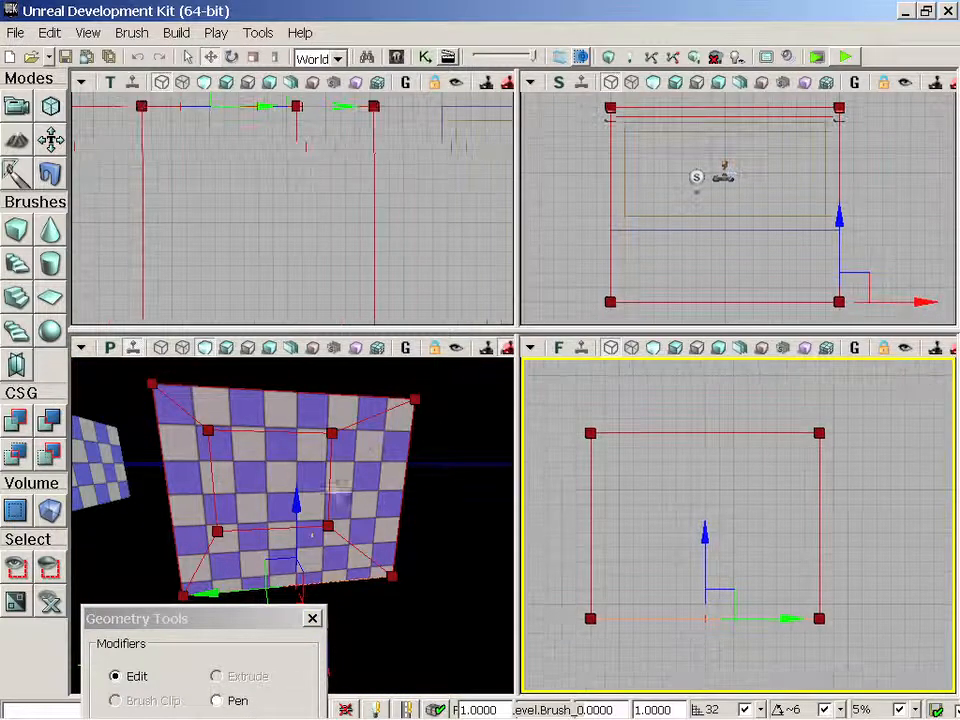
mouse_move(436, 497)
mouse_down()
mouse_move(426, 508)
mouse_move(370, 484)
mouse_move(394, 440)
mouse_move(394, 362)
mouse_move(400, 450)
mouse_move(420, 505)
mouse_up()
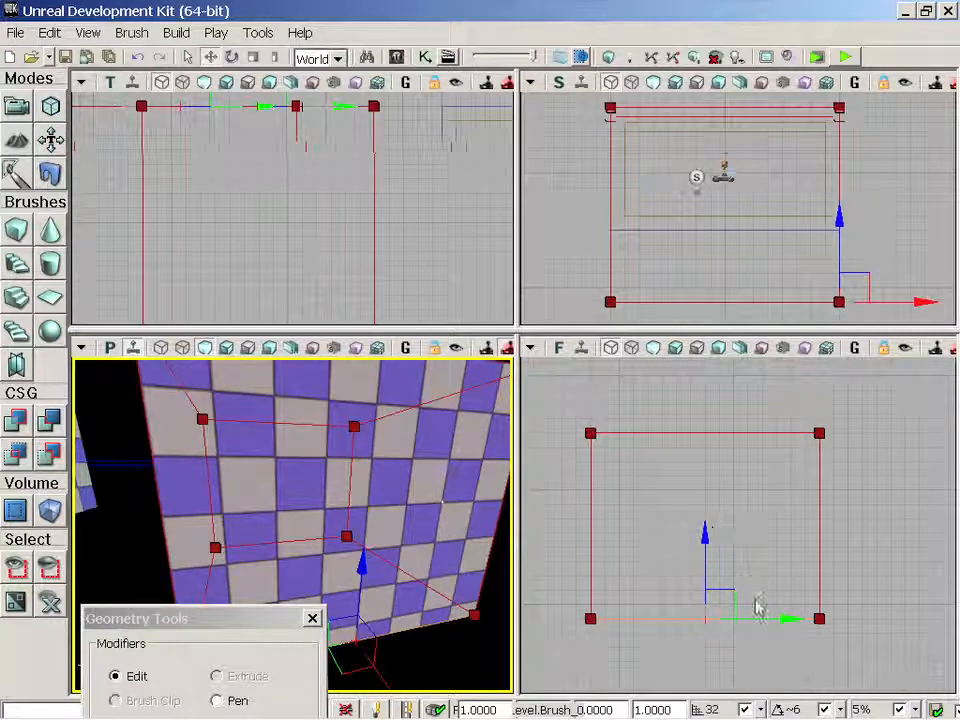
Shrink the builder brush inside the new block in the Front view, moving its bottom, right, top and left sides inward by one grid step each.
click(760, 648)
click(725, 621)
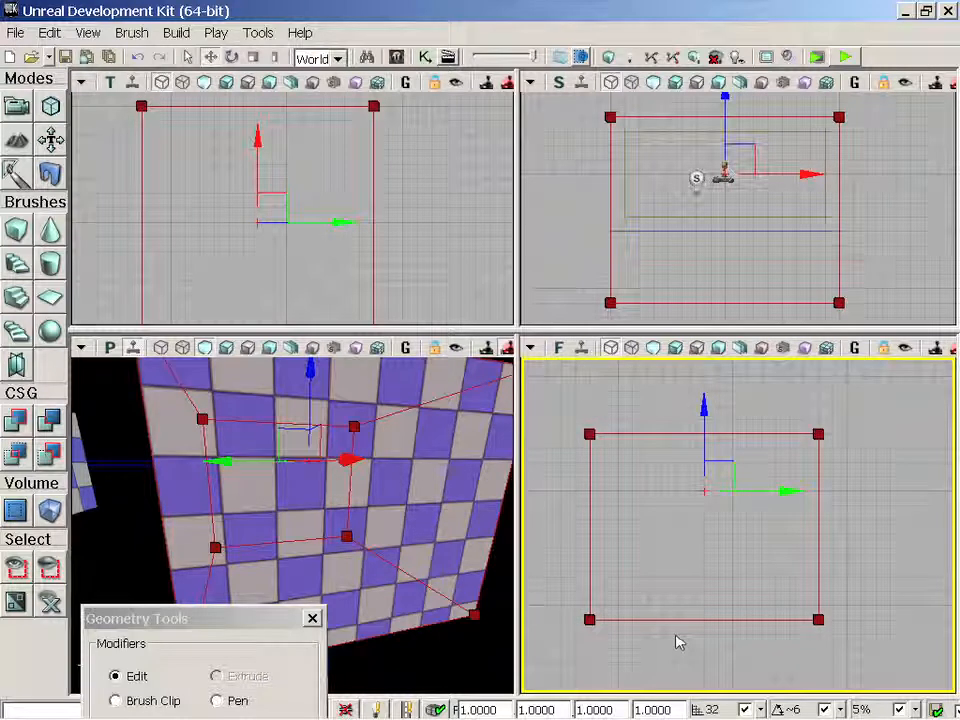
click(679, 620)
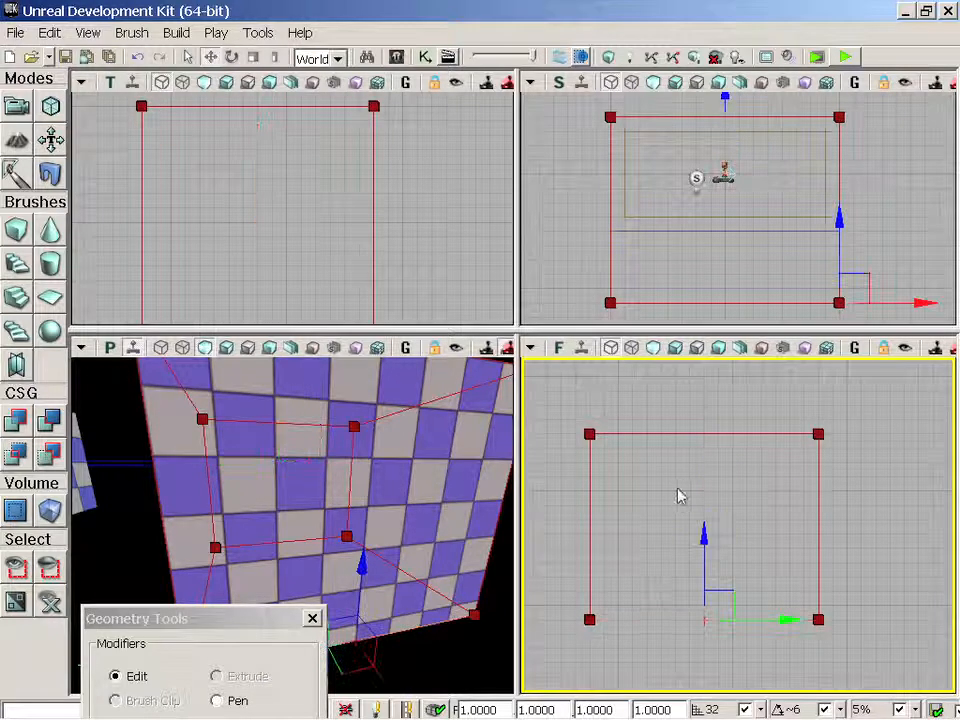
drag(700, 510, 700, 495)
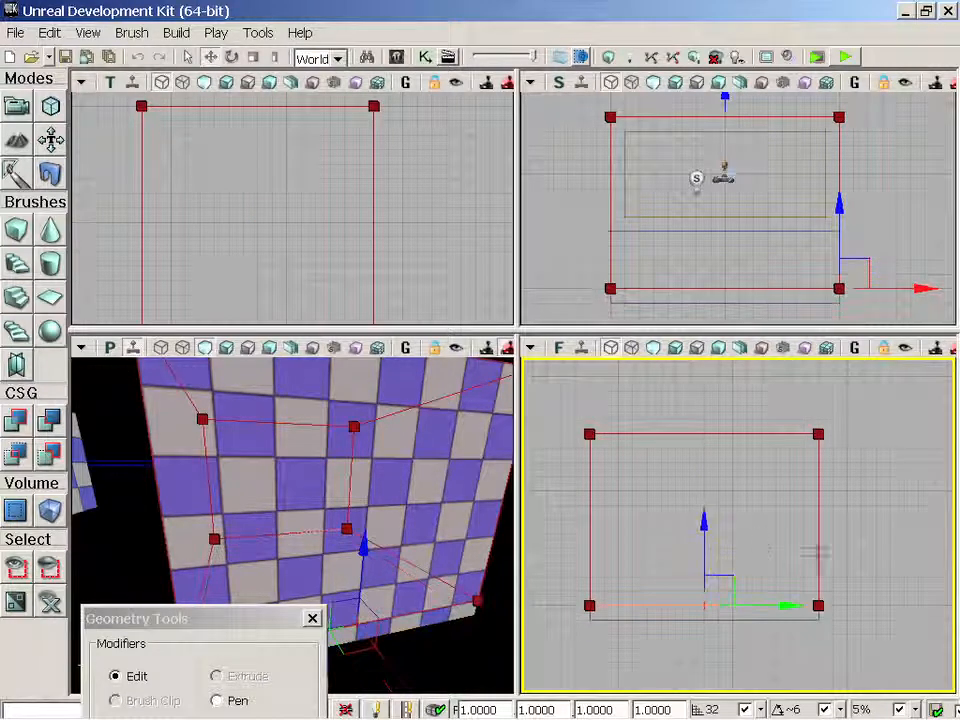
click(818, 540)
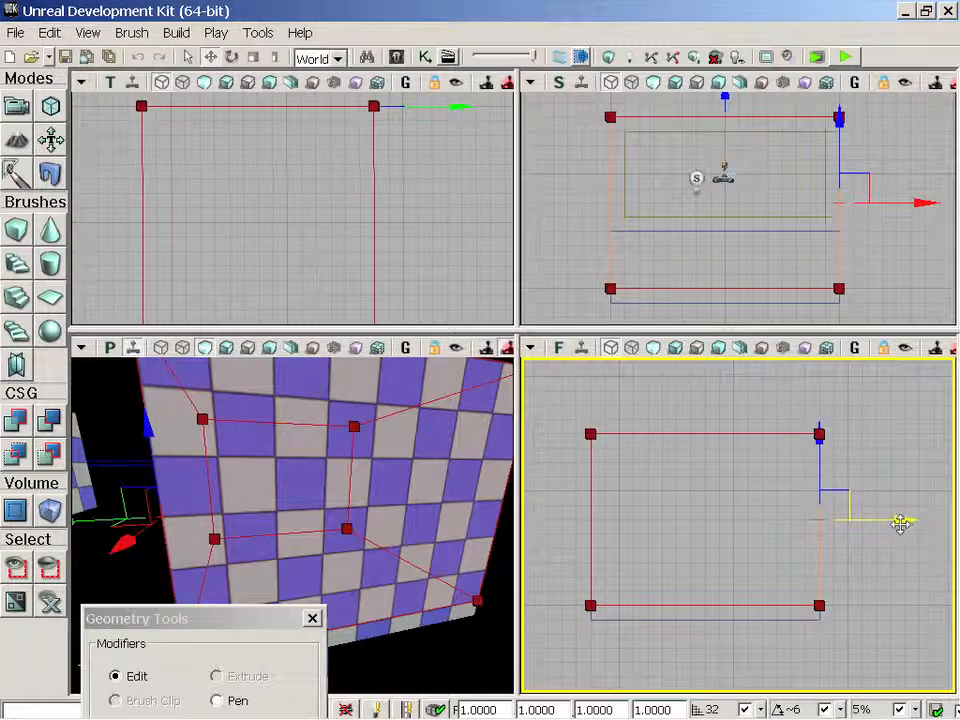
drag(899, 520, 886, 518)
click(722, 435)
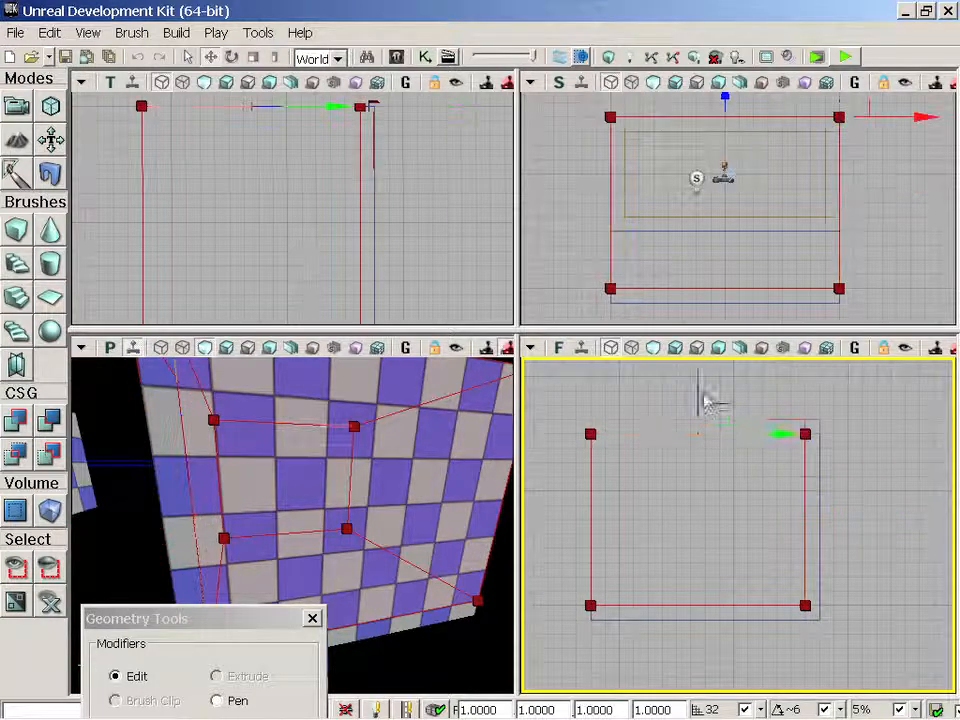
drag(692, 386, 632, 452)
click(589, 486)
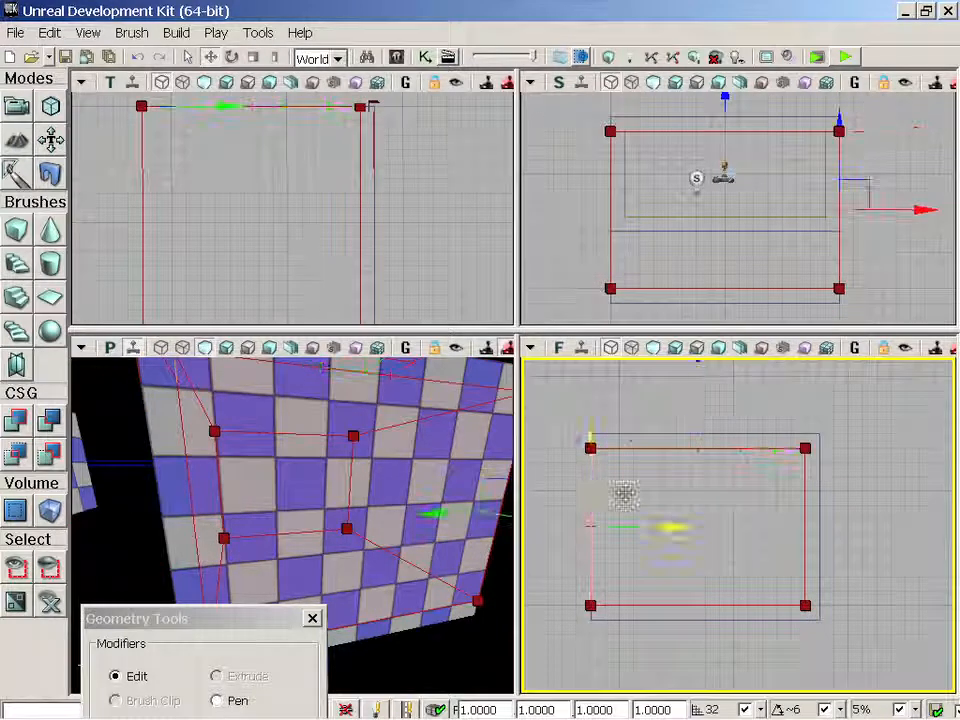
mouse_move(677, 521)
mouse_down()
mouse_move(693, 527)
mouse_move(675, 525)
mouse_up()
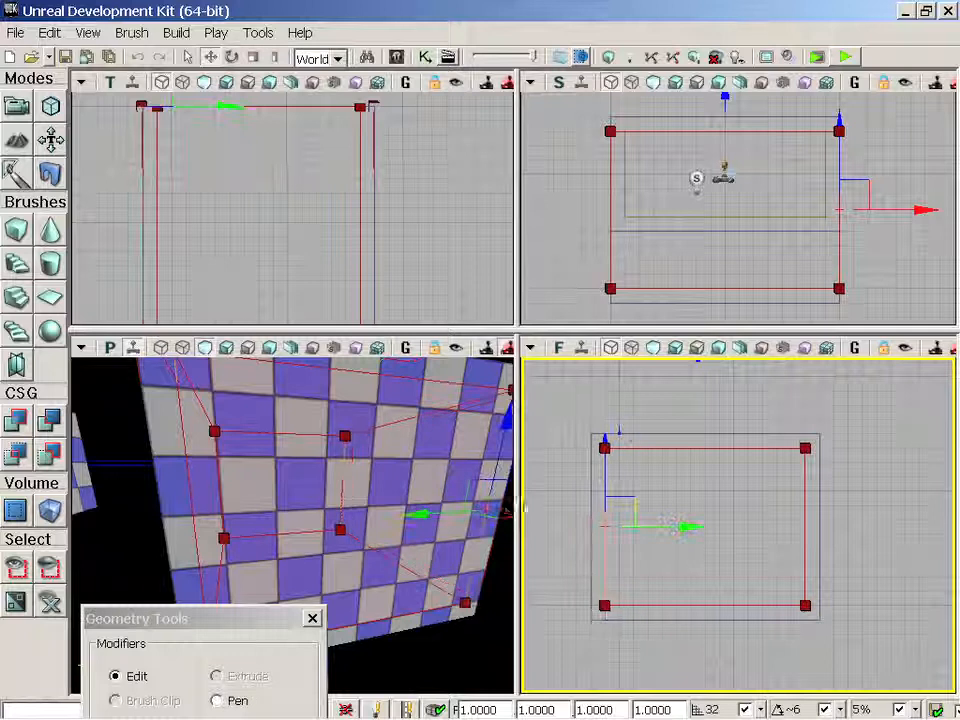
Move the builder brush's upper and lower sides inward by one grid step each in the Top view.
click(265, 106)
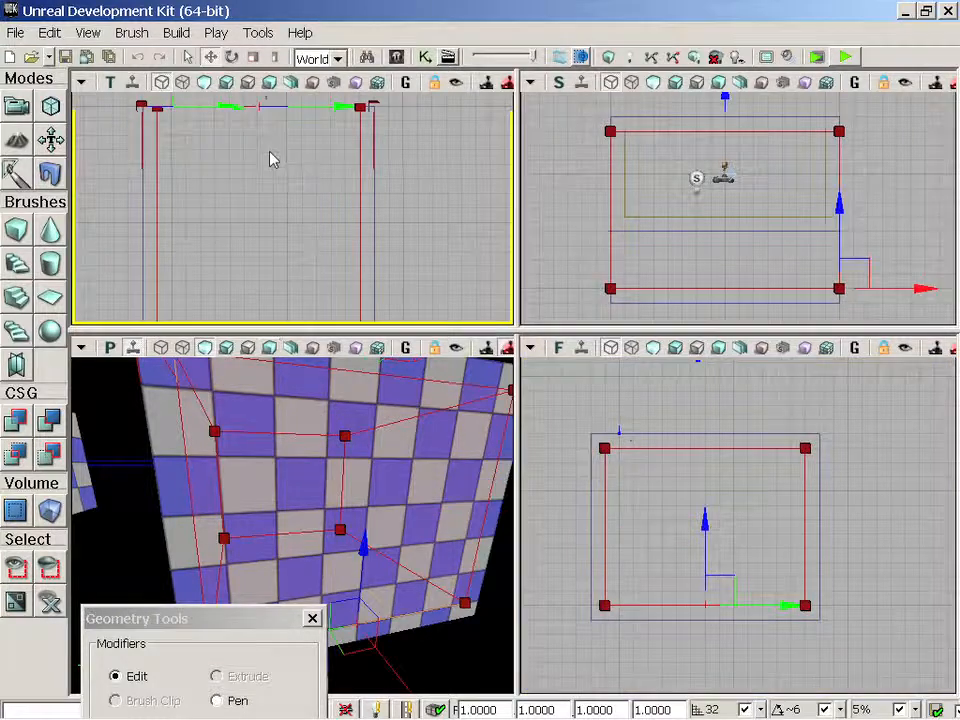
drag(270, 172, 283, 290)
drag(270, 140, 272, 152)
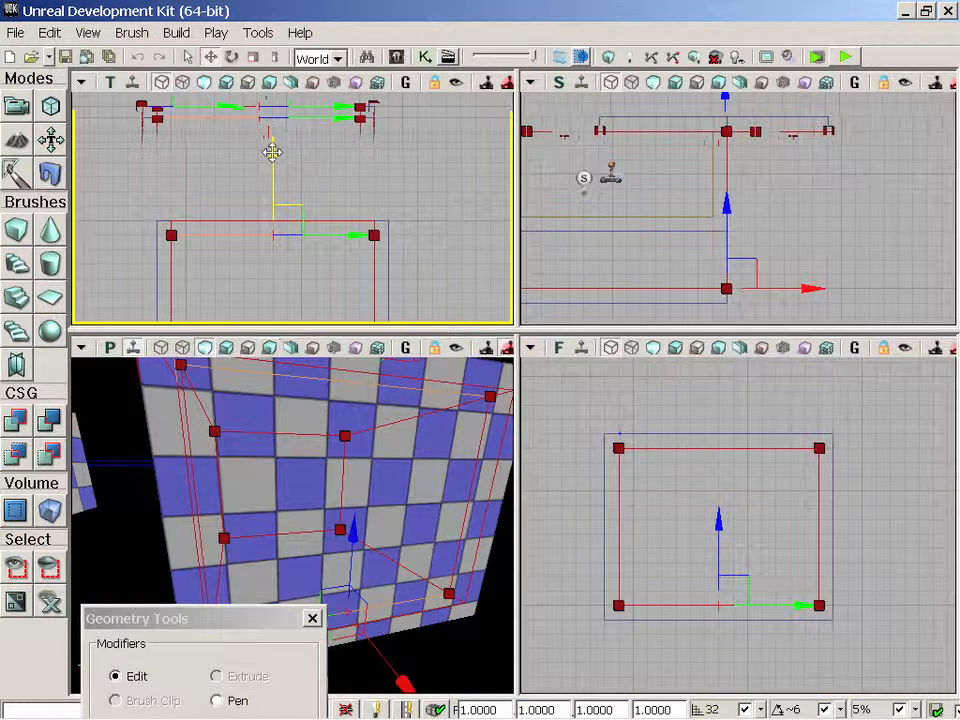
mouse_move(285, 249)
mouse_down()
mouse_move(306, 244)
mouse_move(291, 253)
mouse_up()
click(289, 262)
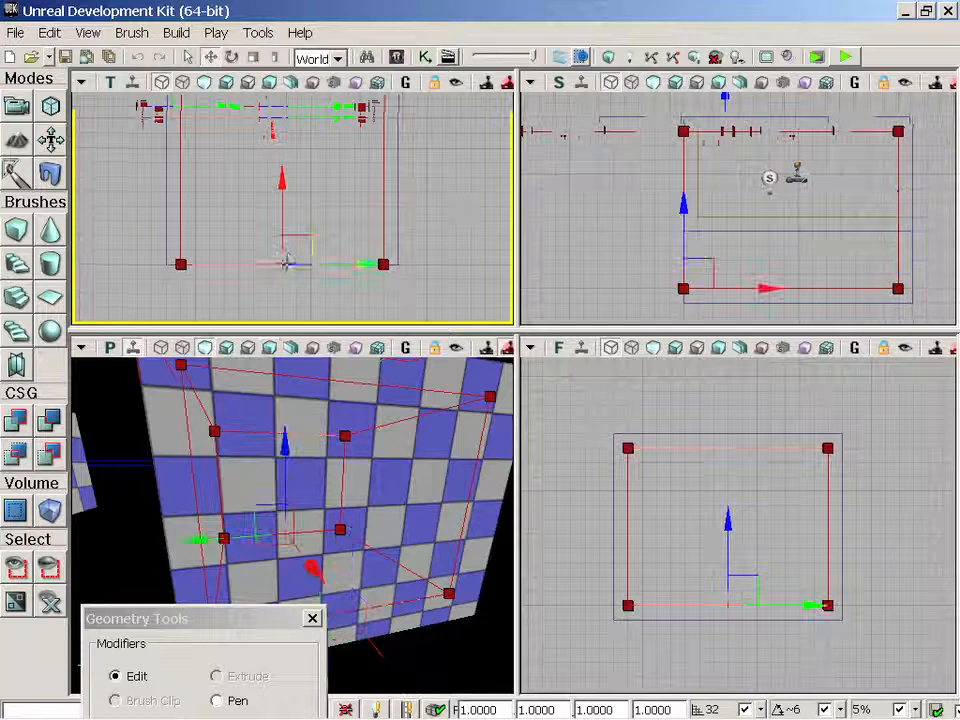
drag(279, 182, 282, 168)
Hollow out the second block by subtracting the shrunken builder brush with CSG Subtract.
mouse_move(380, 245)
mouse_down()
mouse_move(392, 304)
mouse_move(328, 250)
mouse_up()
scroll(390, 292, down, 3)
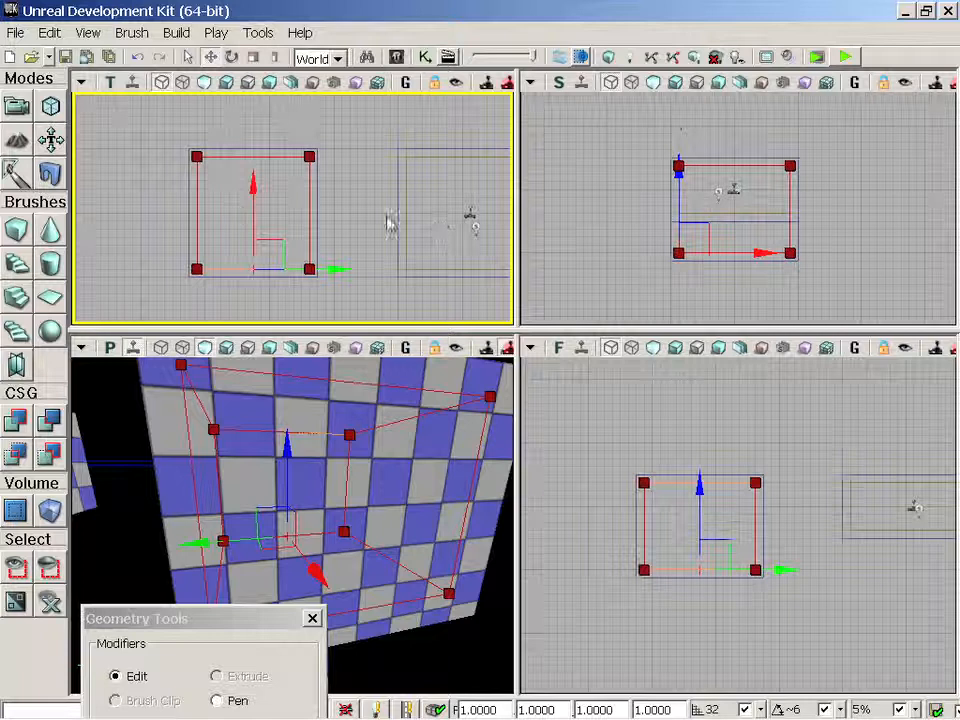
mouse_move(296, 220)
mouse_down()
mouse_move(339, 236)
mouse_move(300, 232)
mouse_up()
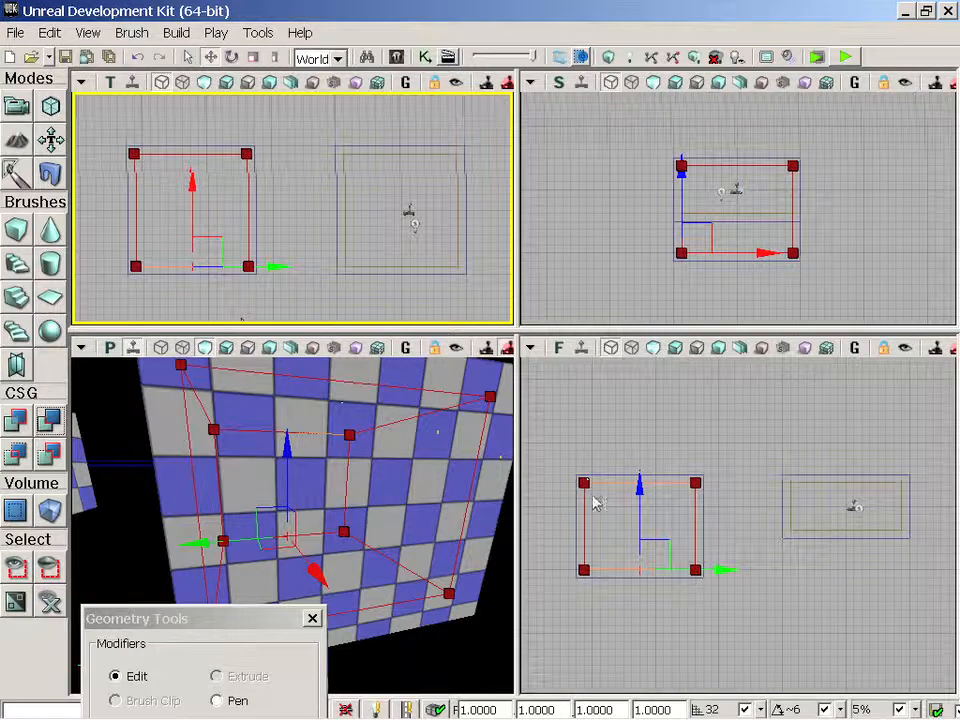
mouse_move(450, 378)
mouse_down()
mouse_move(470, 370)
mouse_move(440, 390)
mouse_move(450, 385)
mouse_move(458, 435)
mouse_up()
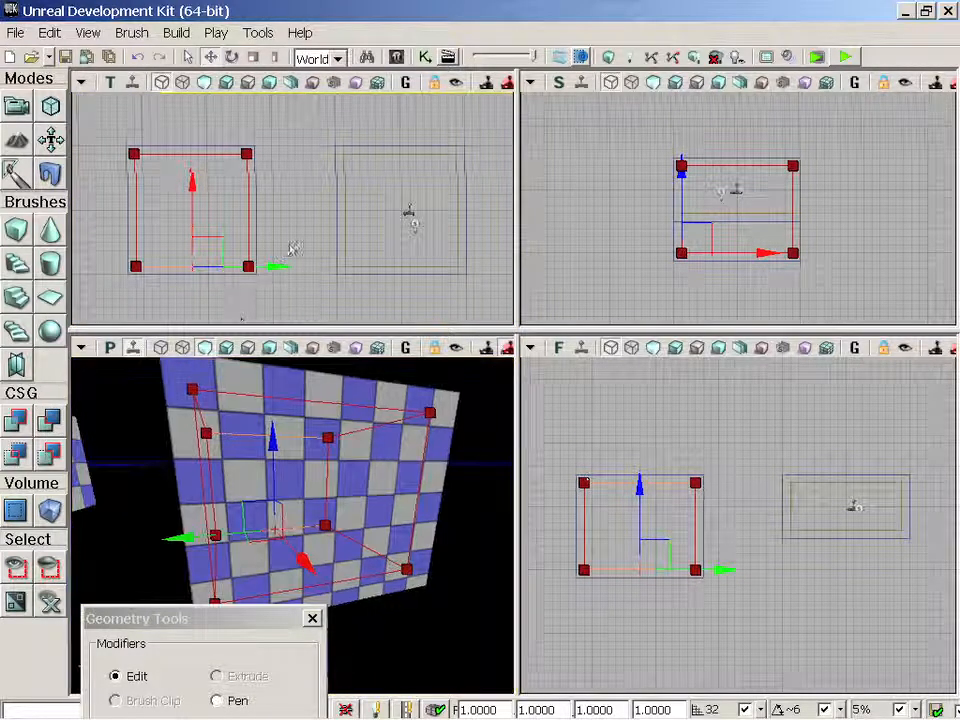
drag(289, 250, 302, 261)
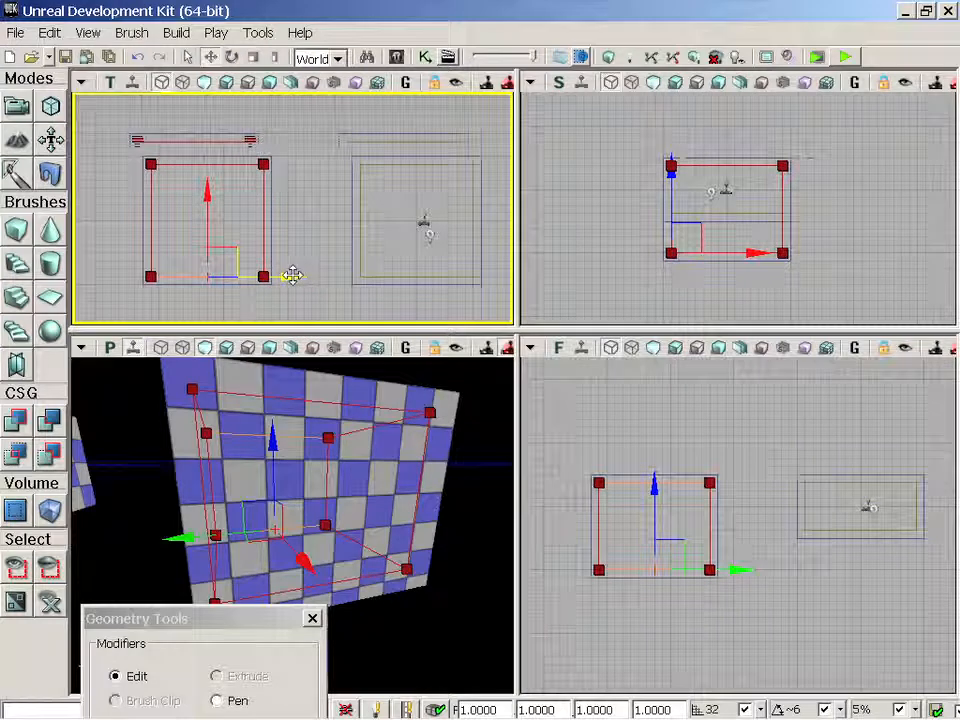
Reshape the builder brush in the Top view so that its left and right sides span the gap between the two rooms' outer walls.
click(264, 216)
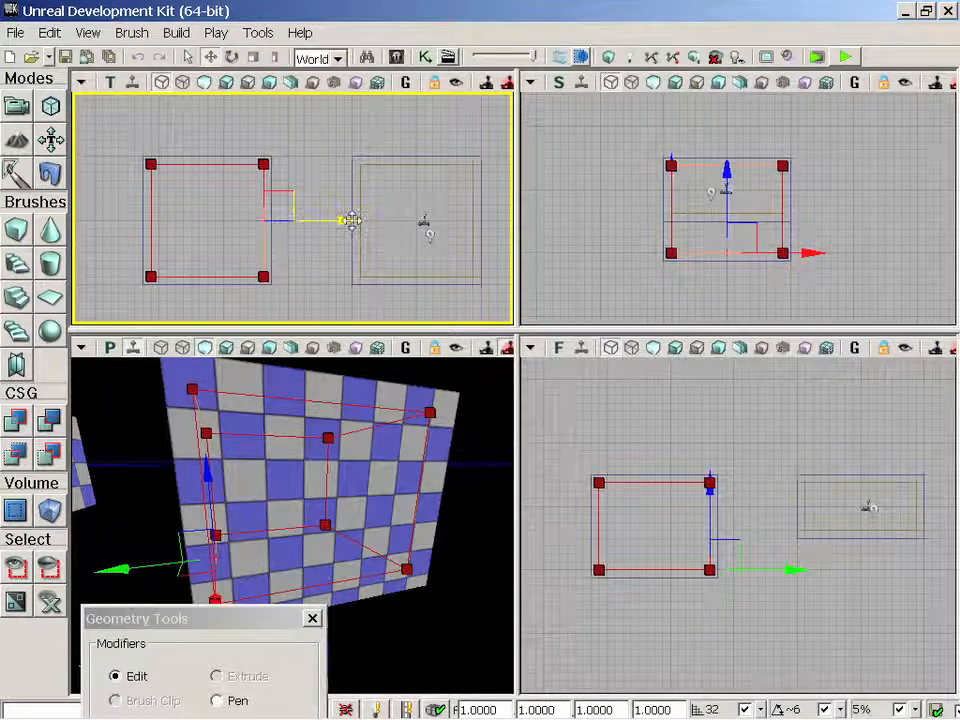
drag(352, 221, 450, 229)
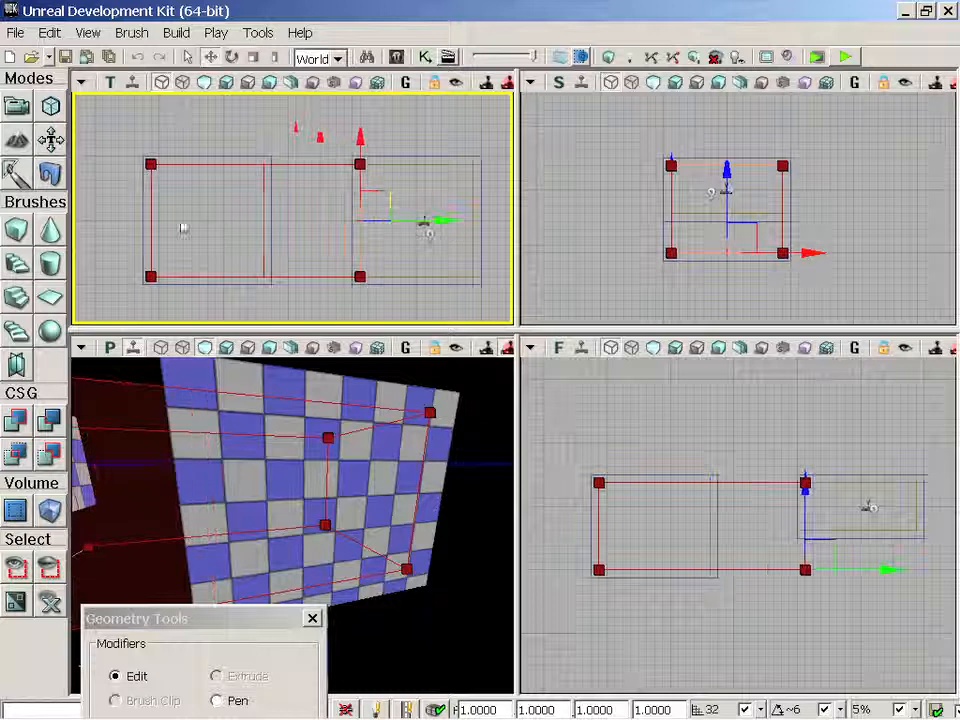
click(150, 213)
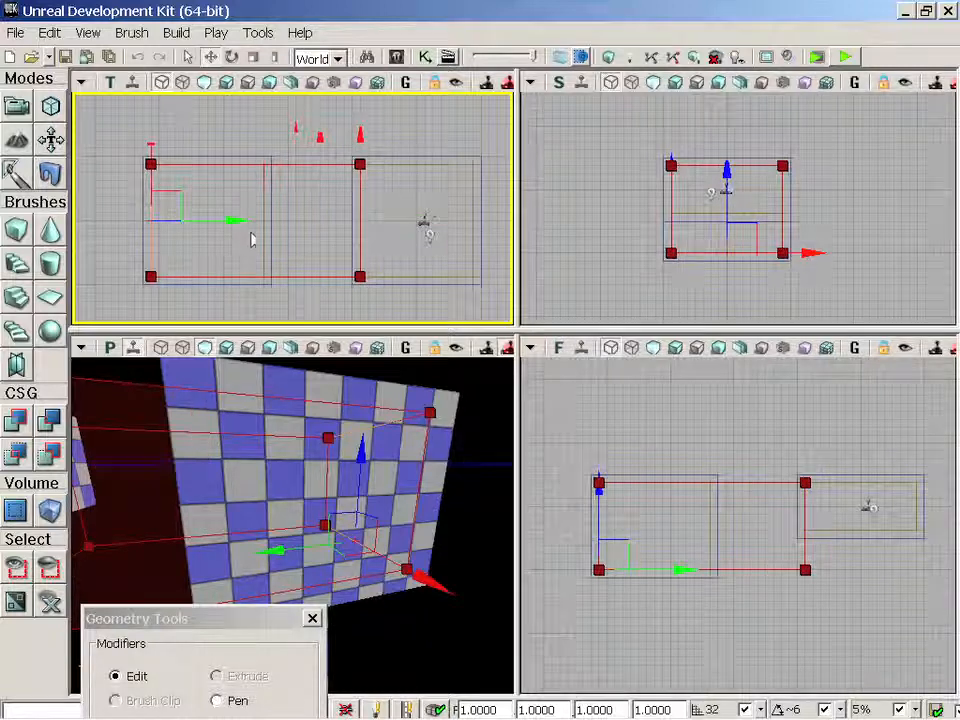
drag(237, 217, 347, 232)
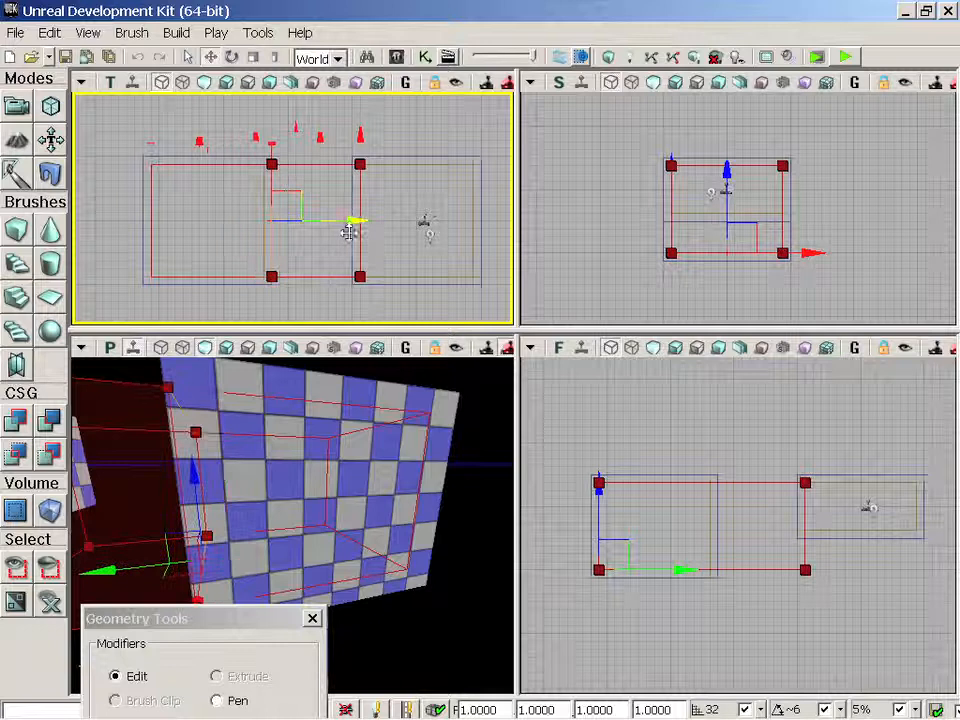
scroll(350, 234, up, 1)
click(362, 222)
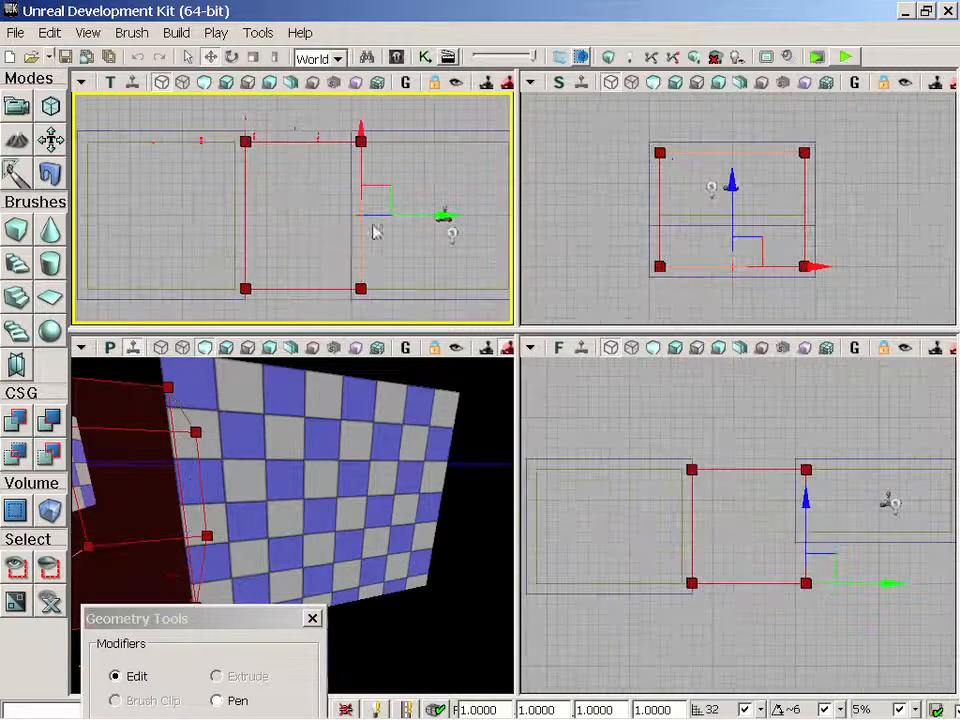
drag(435, 212, 426, 214)
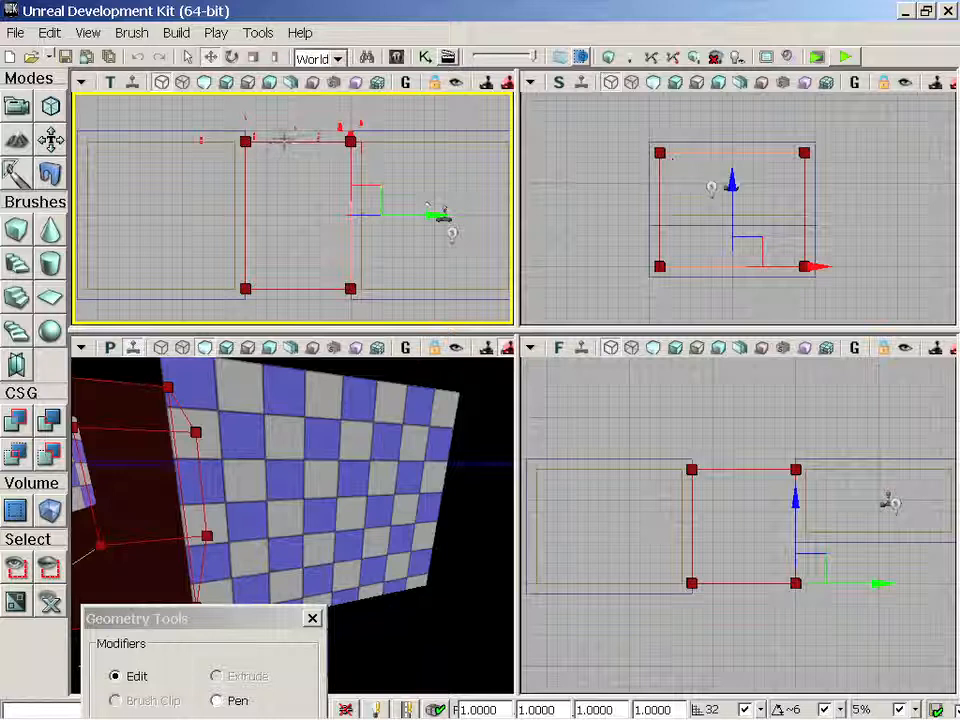
Narrow the builder brush to three grid steps in the Top view by moving its upper and lower sides inward.
click(286, 142)
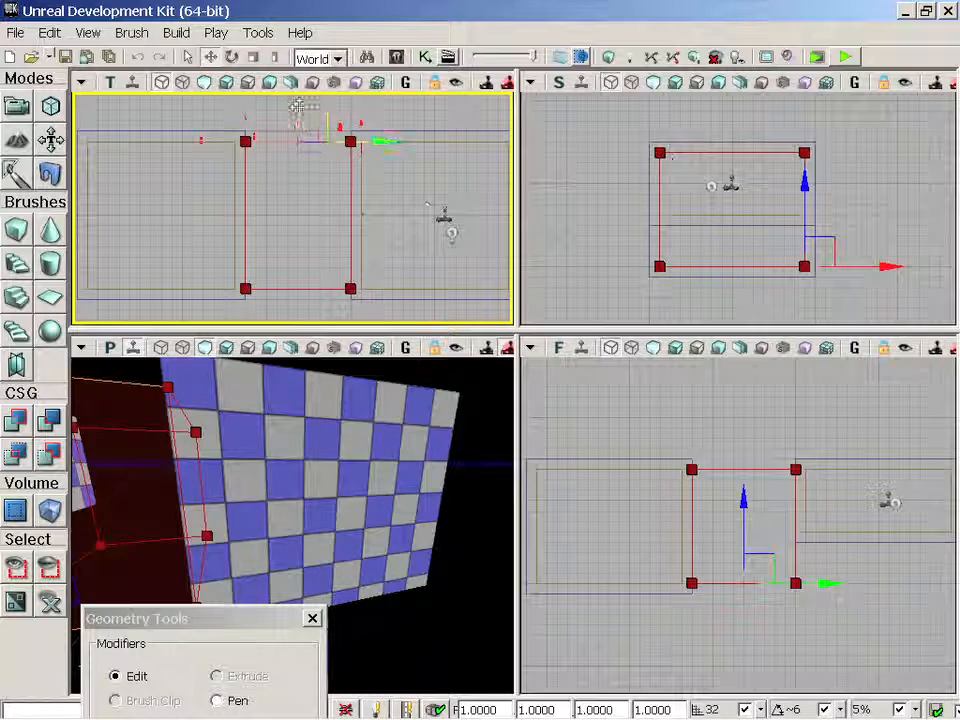
mouse_move(298, 106)
mouse_down()
mouse_move(295, 150)
mouse_move(296, 141)
mouse_up()
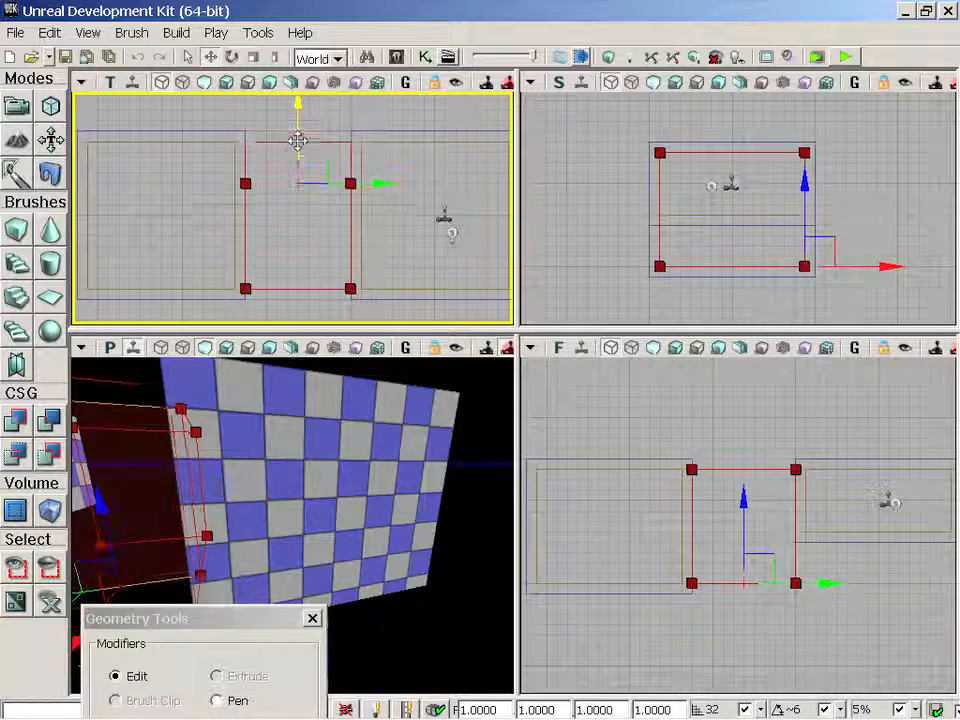
click(301, 286)
drag(298, 215, 301, 151)
click(283, 185)
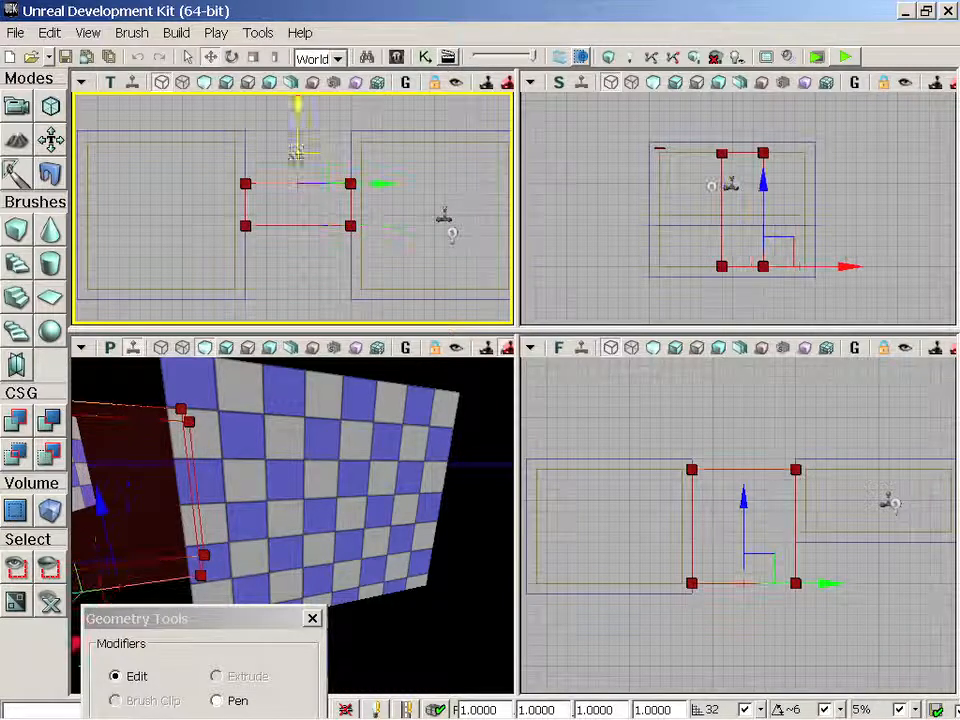
drag(300, 105, 300, 113)
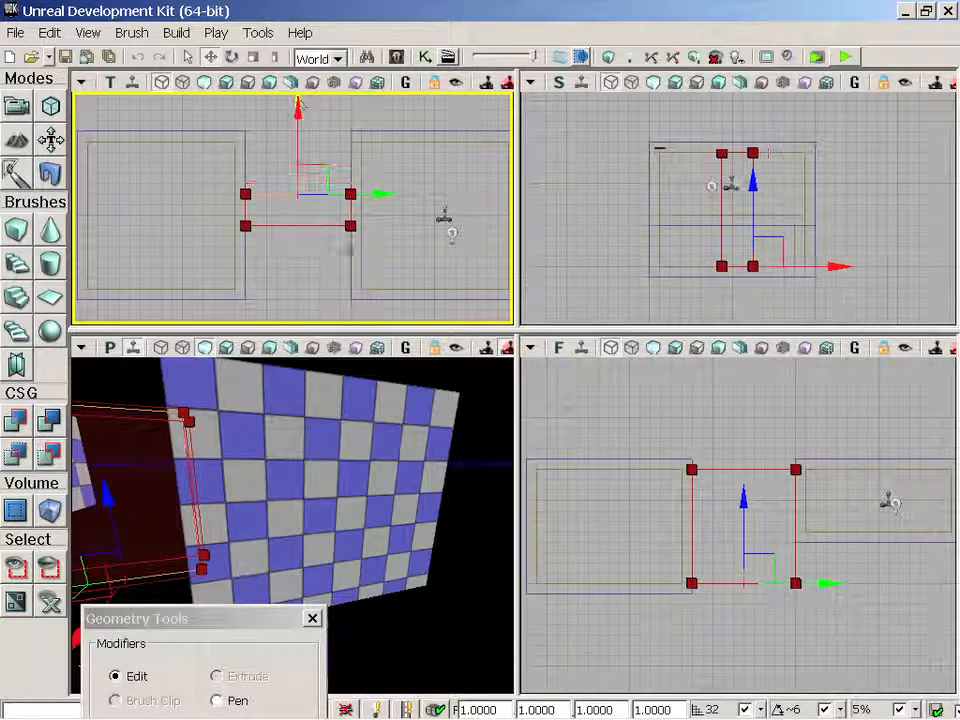
Shorten the builder brush in the Front view, lowering its top one grid step and aligning its bottom with the shorter room's inner floor.
scroll(281, 265, up, 2)
scroll(281, 265, up, 1)
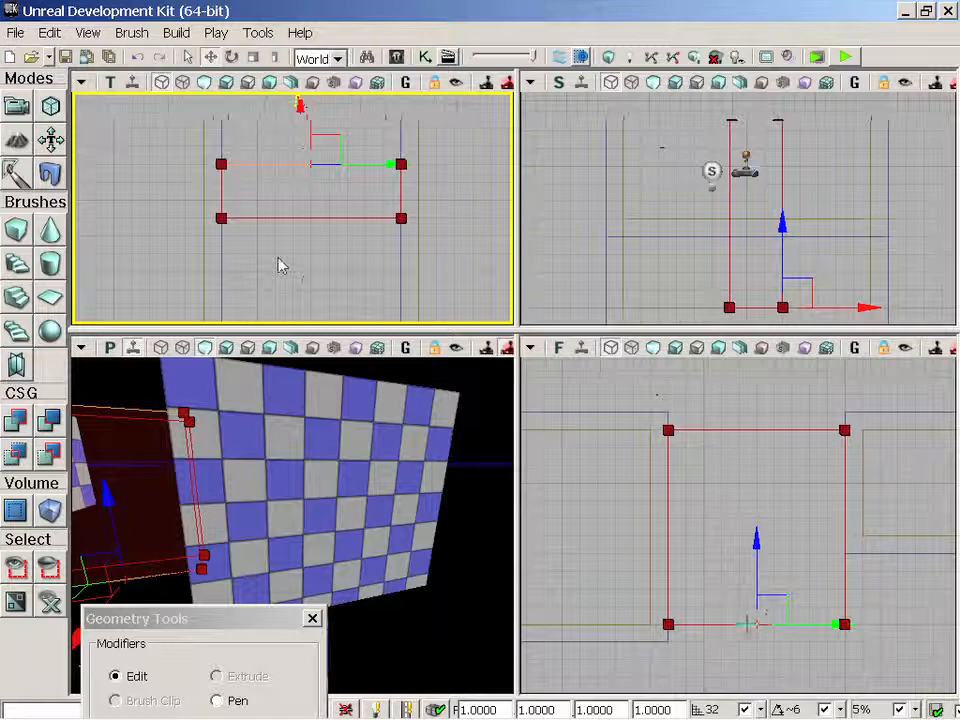
click(756, 540)
drag(756, 540, 757, 410)
click(735, 432)
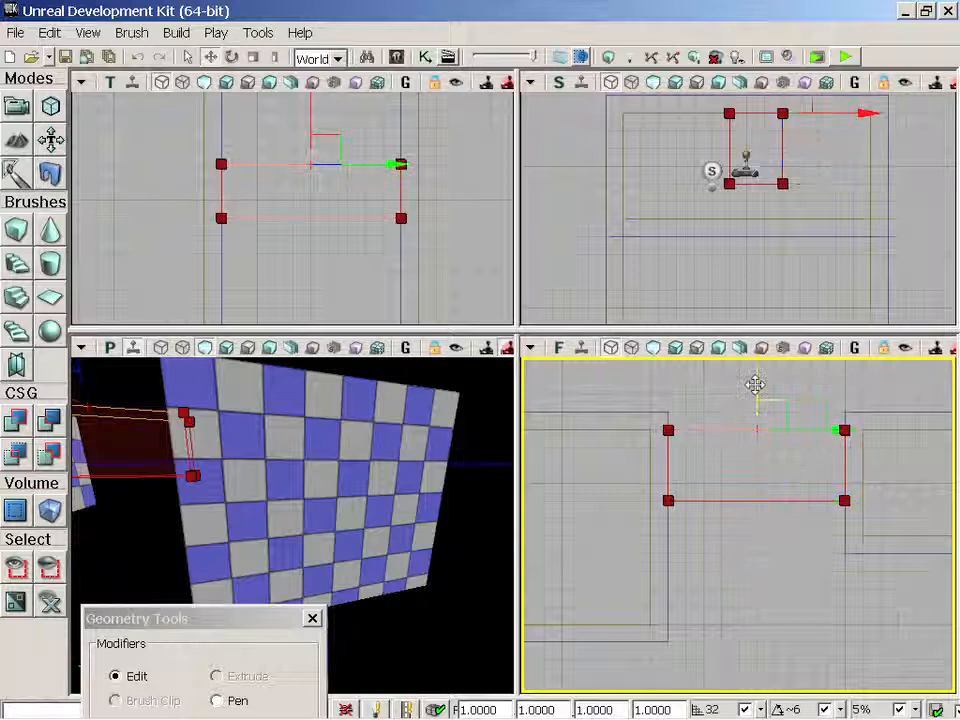
drag(756, 388, 752, 443)
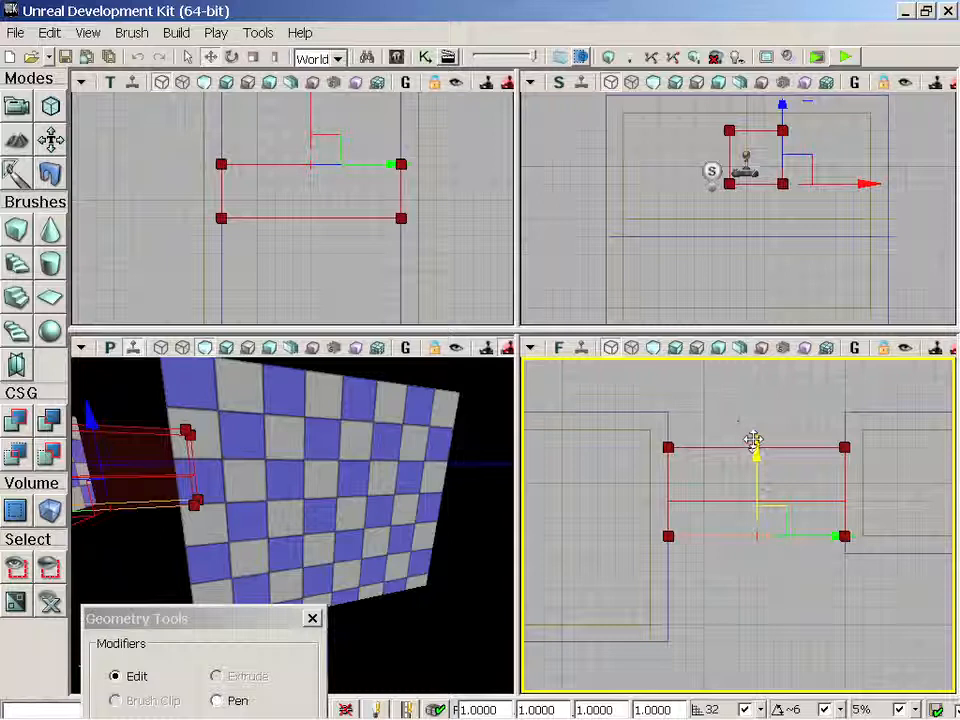
Lower the builder brush's top another grid step in the Front view and move its bottom down to the shorter room's outer bottom.
click(772, 447)
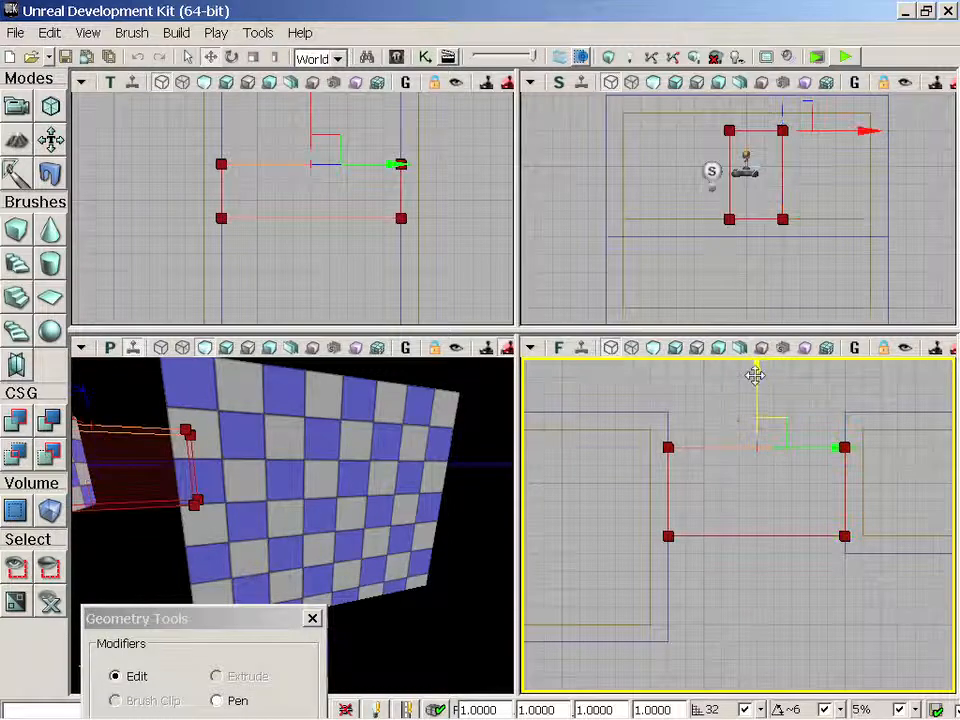
drag(755, 375, 754, 391)
drag(783, 598, 726, 589)
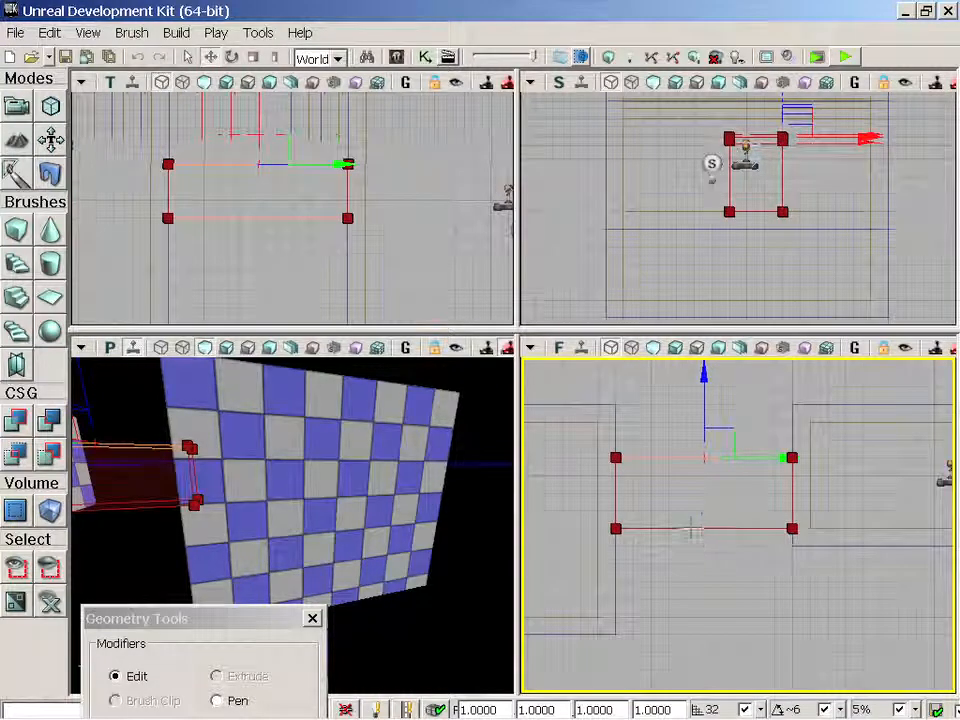
click(692, 528)
drag(704, 446, 704, 466)
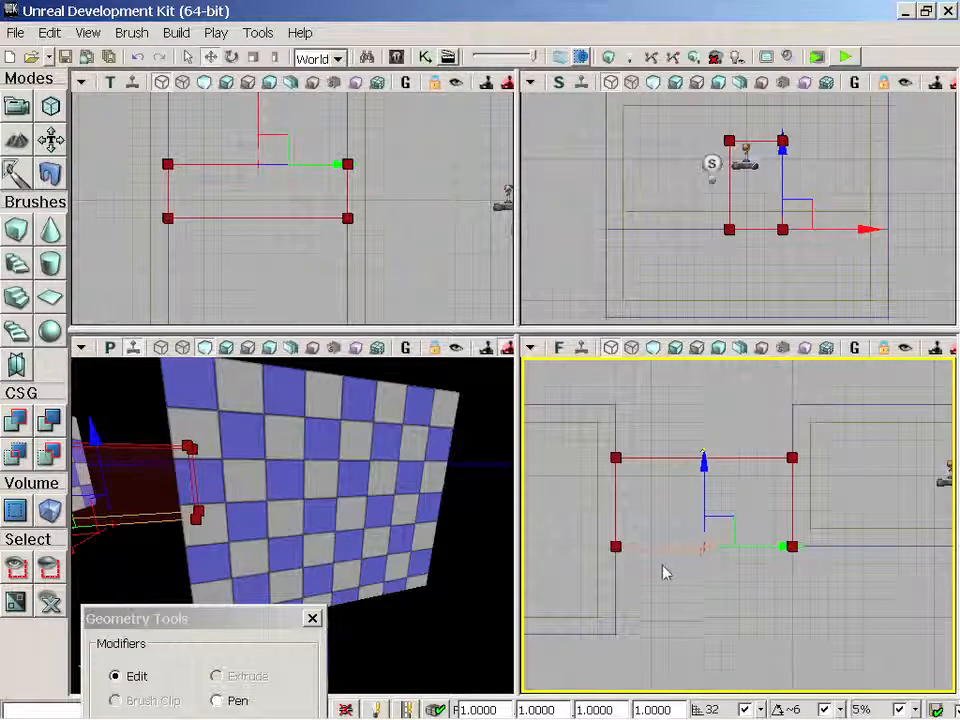
mouse_move(665, 580)
mouse_down()
mouse_move(634, 576)
mouse_move(649, 579)
mouse_up()
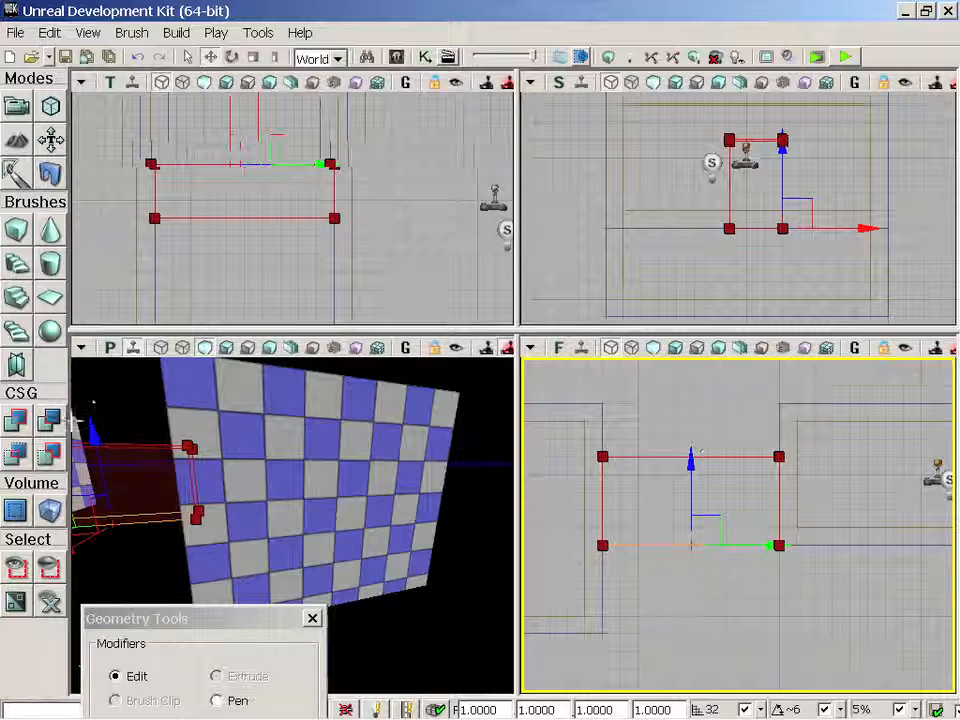
Add the solid passage block between the two rooms with CSG Add.
click(16, 424)
mouse_move(135, 469)
mouse_down()
mouse_move(175, 492)
mouse_move(120, 455)
mouse_move(135, 390)
mouse_move(185, 425)
mouse_move(150, 445)
mouse_move(128, 438)
mouse_up()
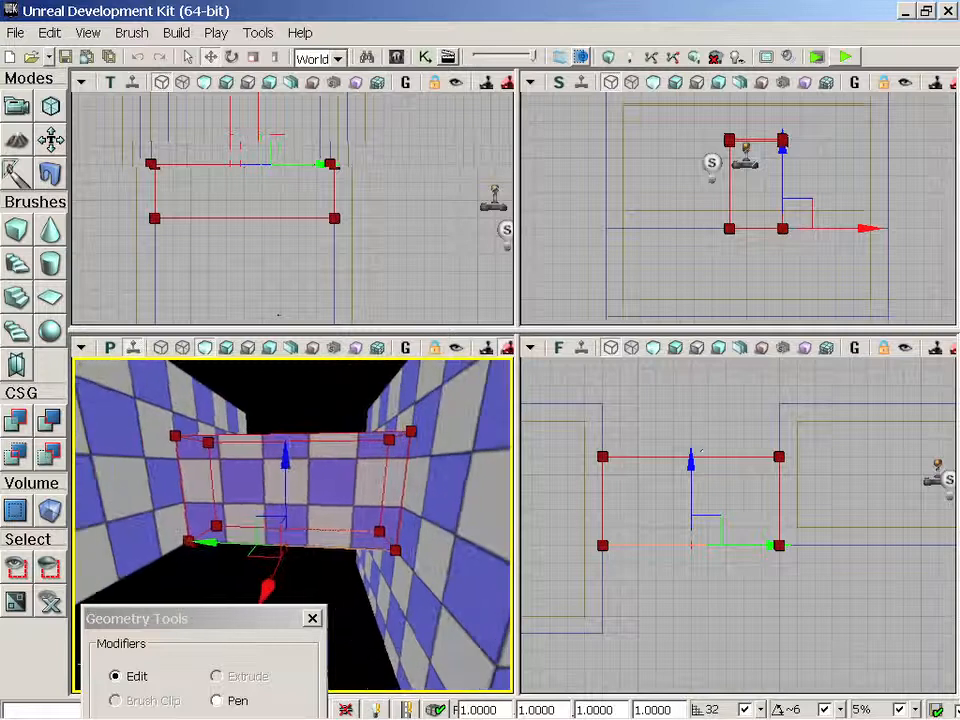
drag(157, 480, 161, 481)
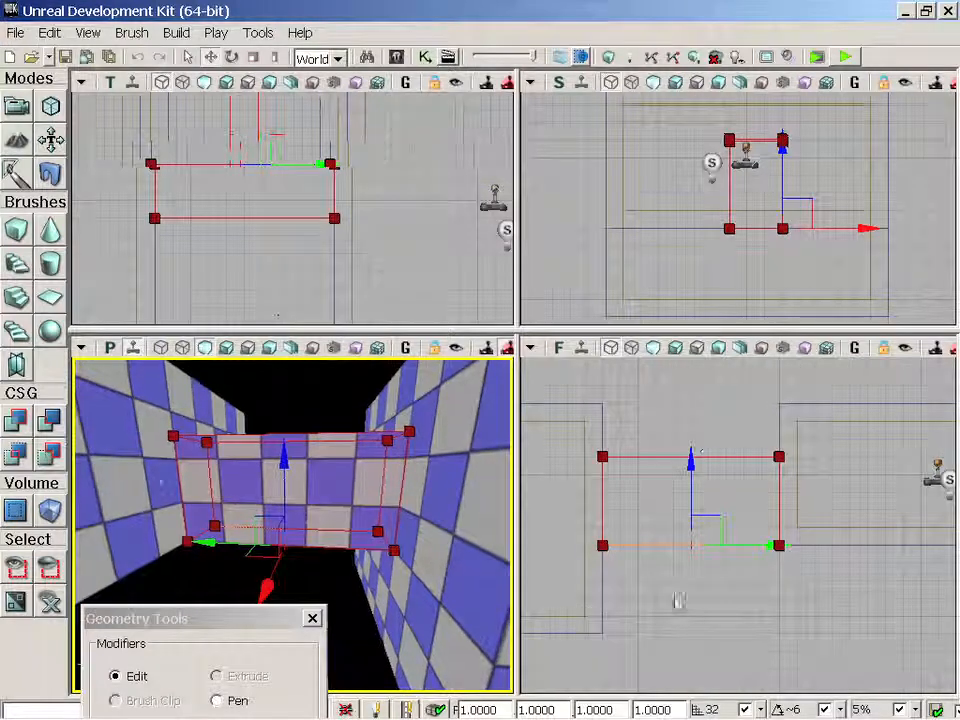
Move the builder brush's bottom and top inward by one grid step each in the Front view.
drag(690, 455, 692, 441)
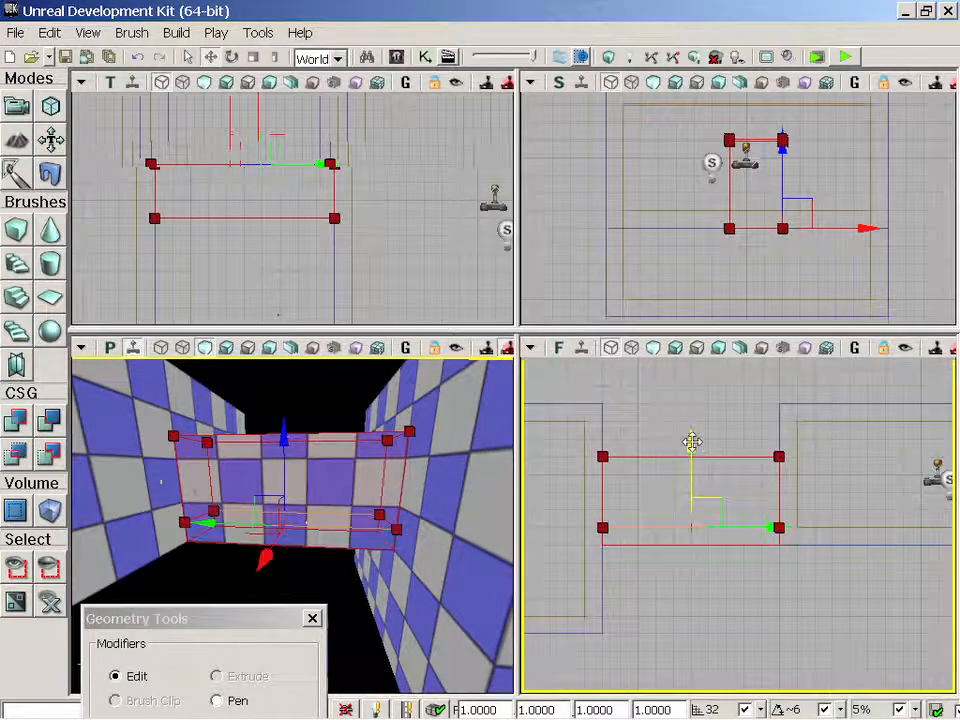
click(705, 457)
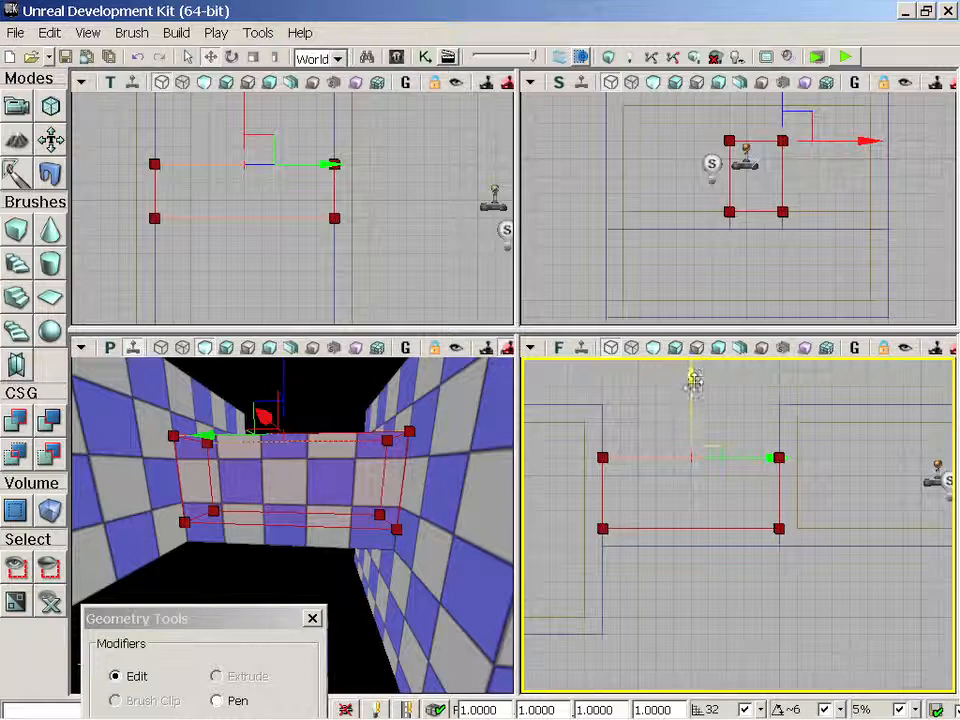
drag(692, 381, 690, 406)
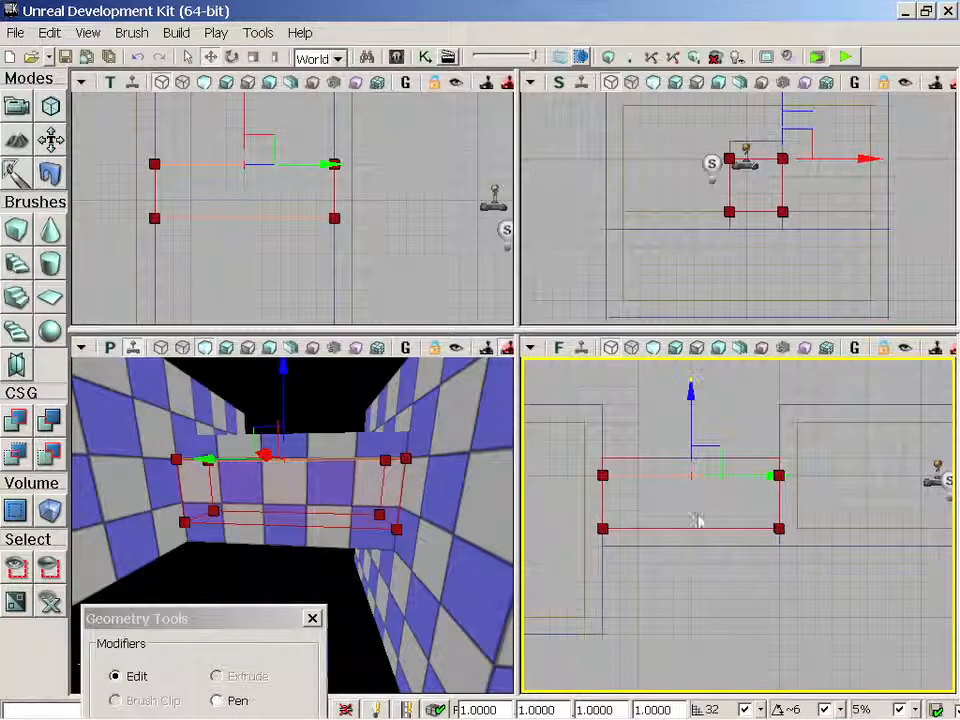
Extend both ends of the builder brush one grid step through the room walls, and move its long sides inward one step each in the Top view.
click(780, 492)
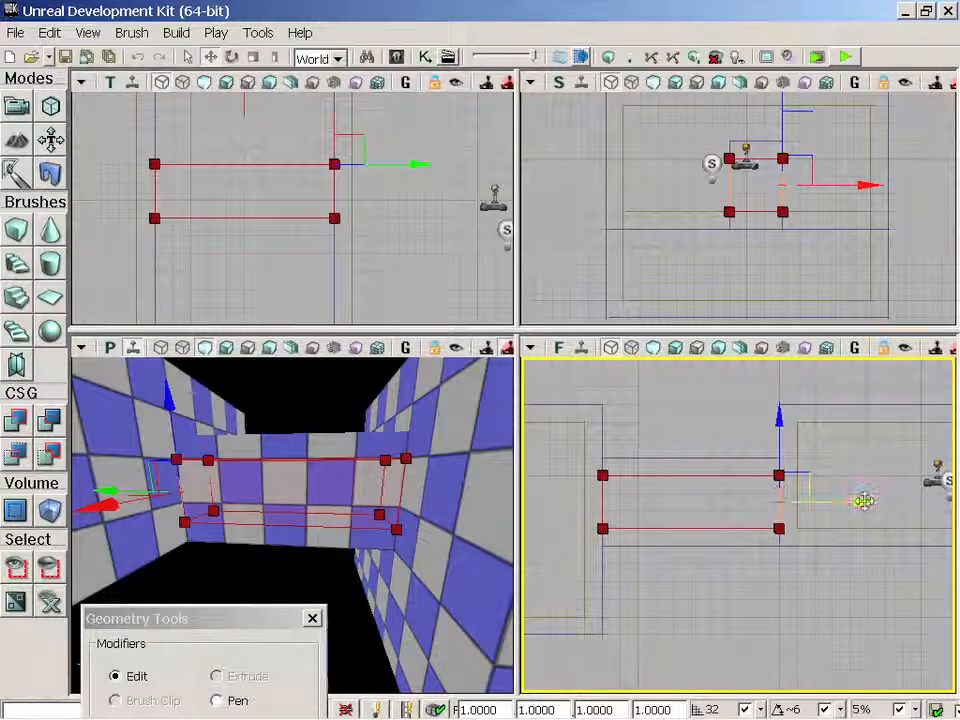
mouse_move(864, 501)
mouse_down()
mouse_move(840, 495)
mouse_move(876, 497)
mouse_up()
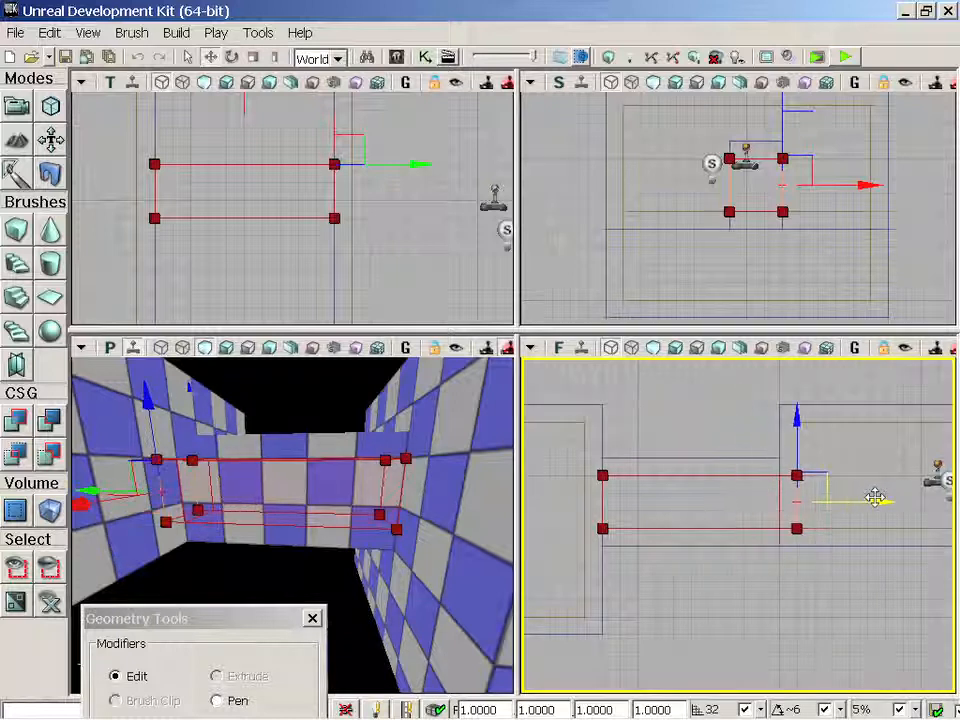
click(602, 494)
drag(690, 499, 665, 503)
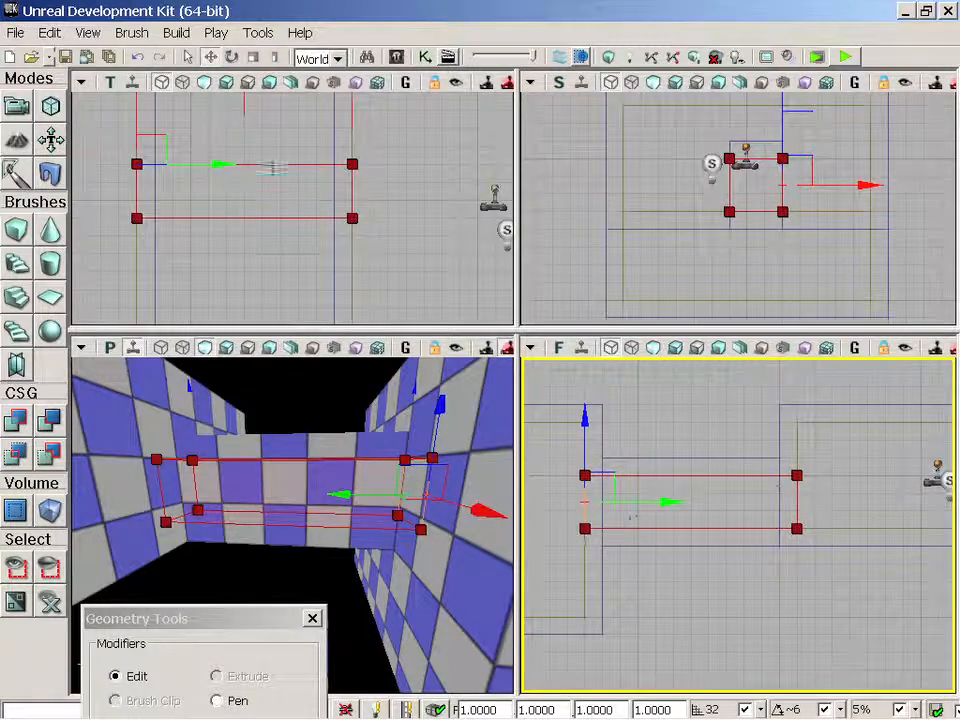
click(270, 152)
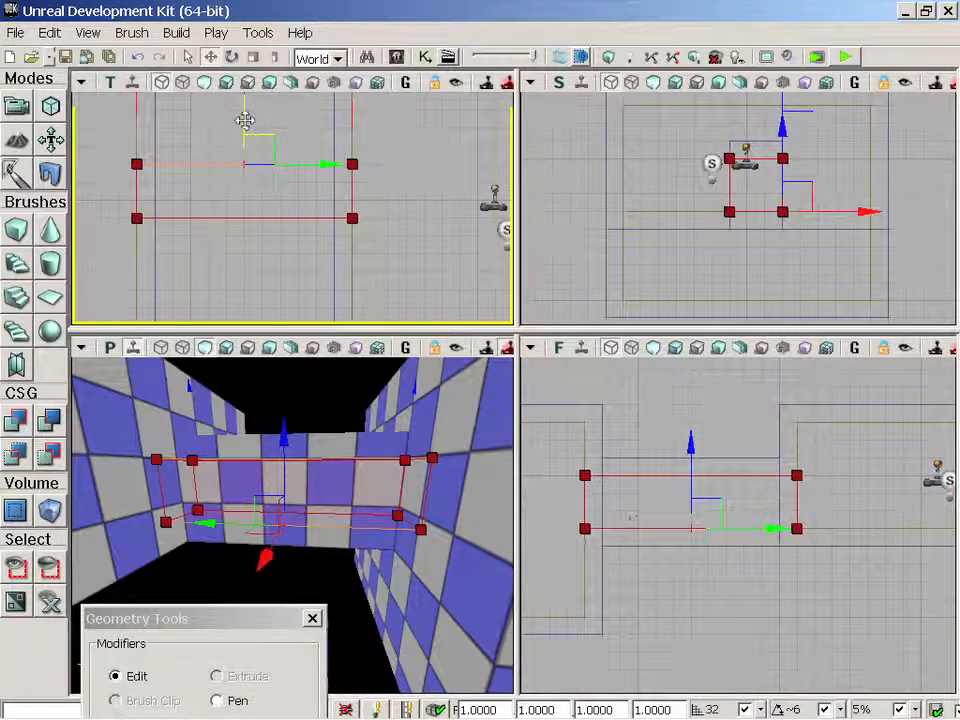
mouse_move(245, 120)
mouse_down()
mouse_move(249, 180)
mouse_move(244, 133)
mouse_up()
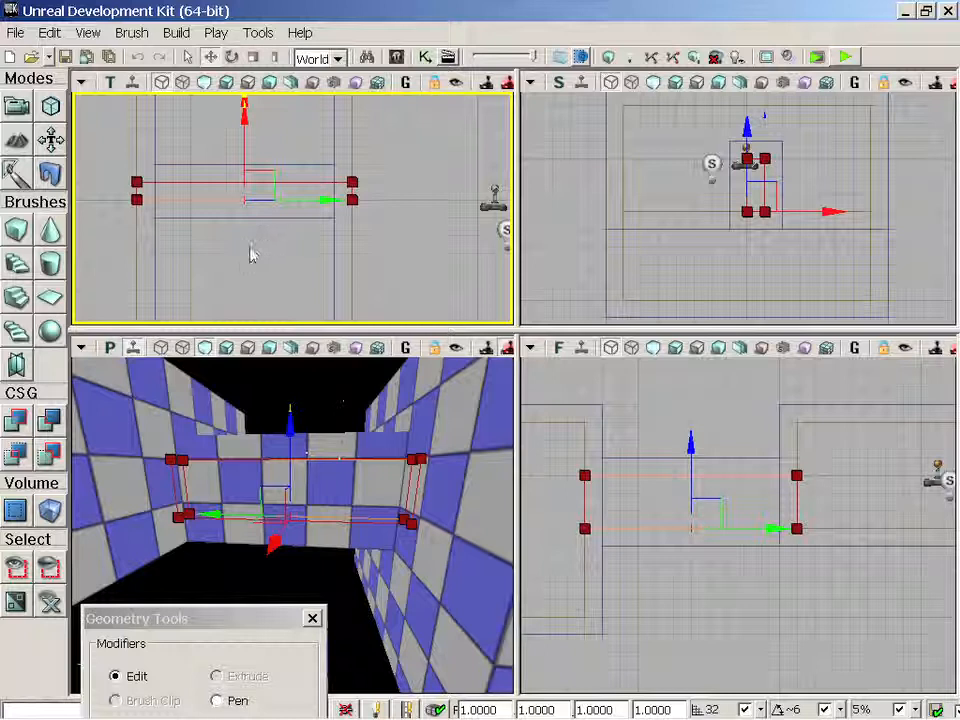
Cut the passage through the block and both room walls with CSG Subtract, and inspect the opening from inside the room.
drag(275, 250, 332, 264)
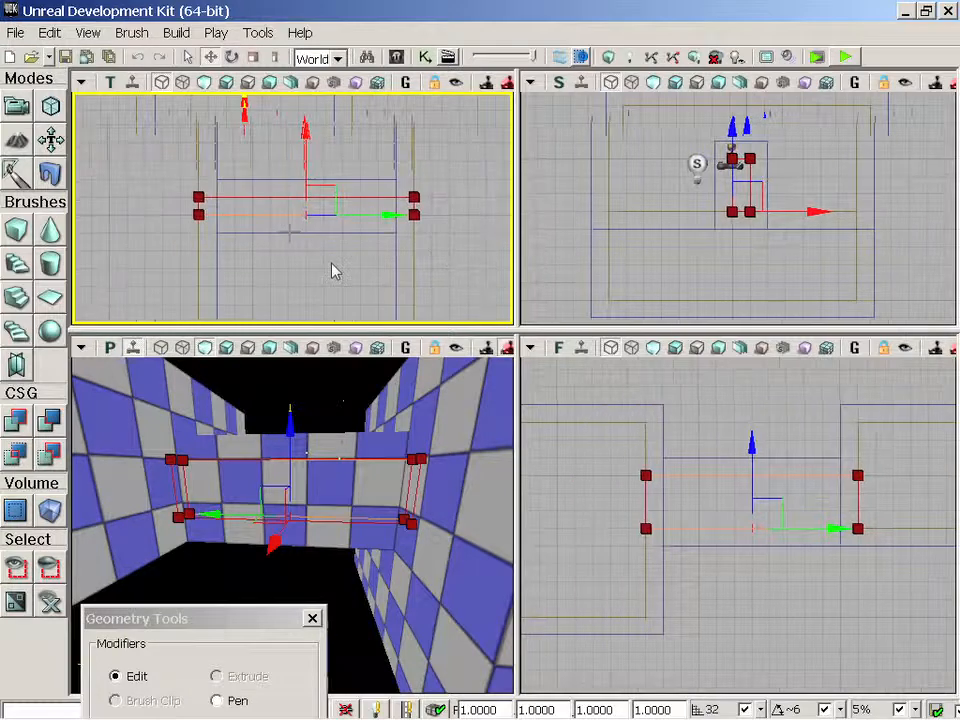
scroll(331, 264, up, 1)
scroll(335, 271, up, 1)
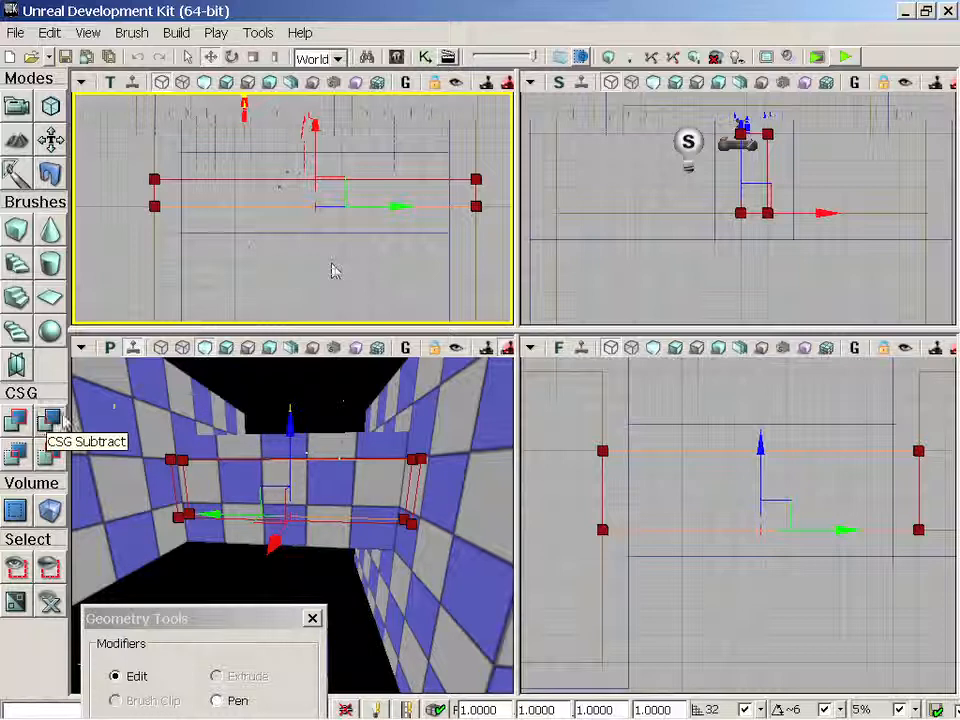
mouse_move(428, 507)
right_down()
mouse_move(470, 507)
mouse_move(490, 530)
mouse_move(440, 500)
mouse_move(400, 510)
mouse_move(430, 520)
mouse_move(390, 500)
mouse_move(430, 500)
mouse_move(400, 510)
mouse_move(370, 500)
mouse_move(330, 510)
mouse_move(350, 500)
mouse_move(310, 500)
mouse_move(400, 510)
right_up()
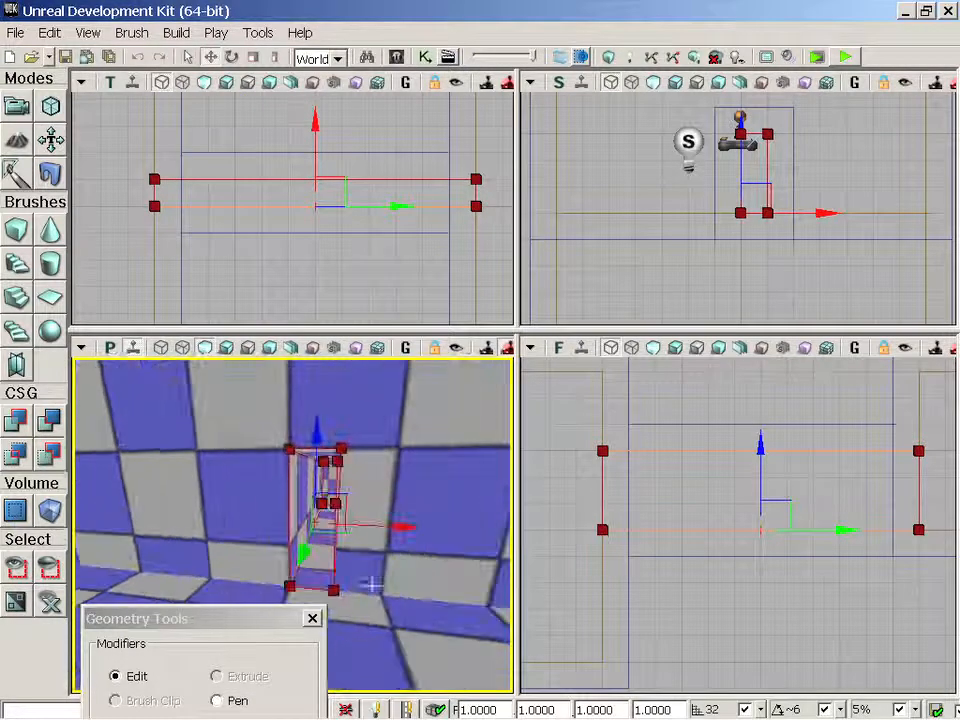
mouse_move(372, 585)
mouse_down()
mouse_move(386, 380)
mouse_move(450, 400)
mouse_move(470, 450)
mouse_move(470, 410)
mouse_up()
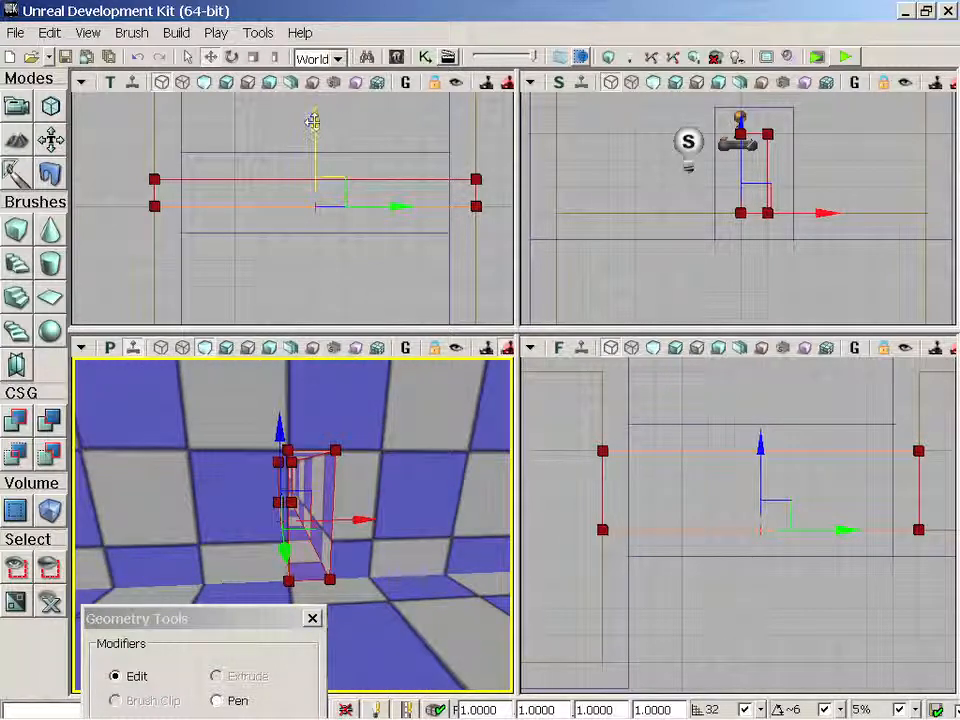
Move the whole builder brush sideways out of the passage to expose the passage brushes for selection.
mouse_move(317, 122)
mouse_down()
mouse_move(313, 204)
mouse_move(315, 122)
mouse_up()
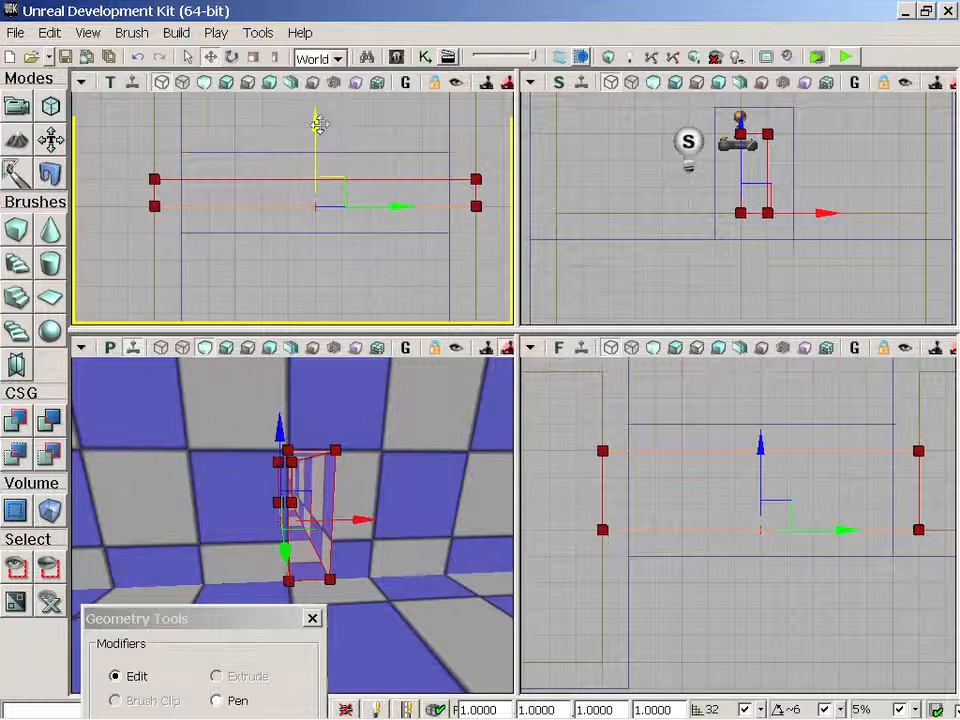
click(16, 104)
click(260, 206)
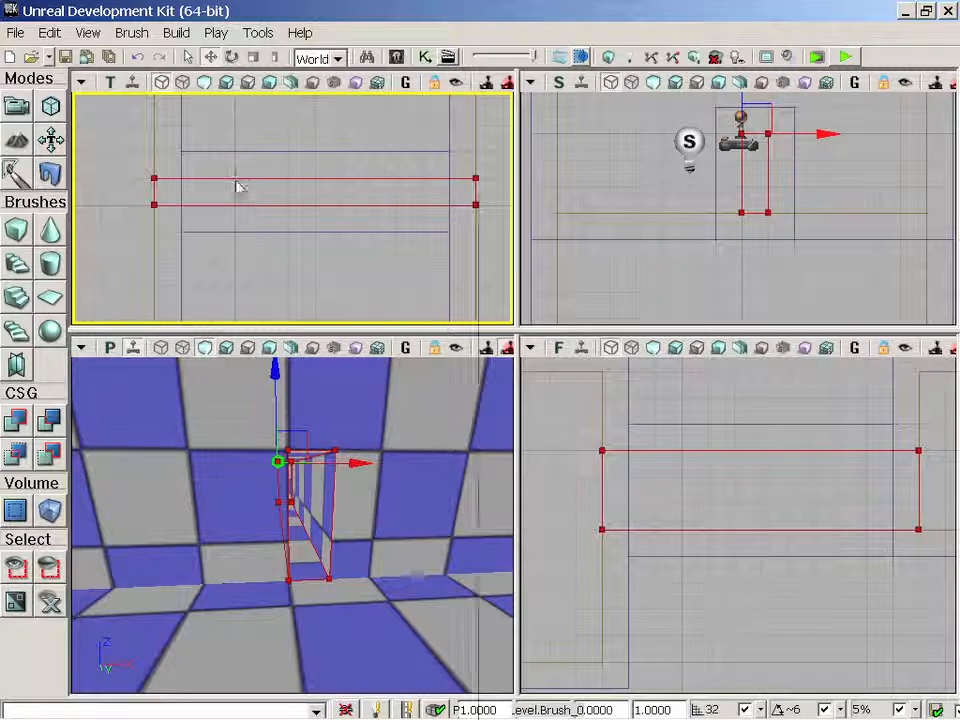
click(51, 108)
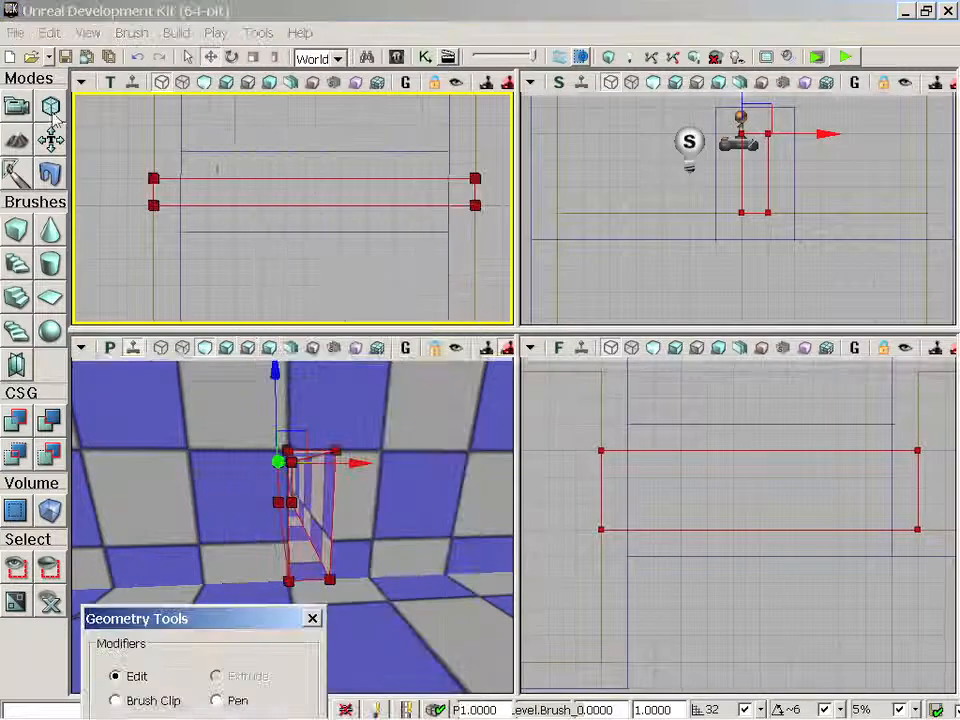
click(183, 175)
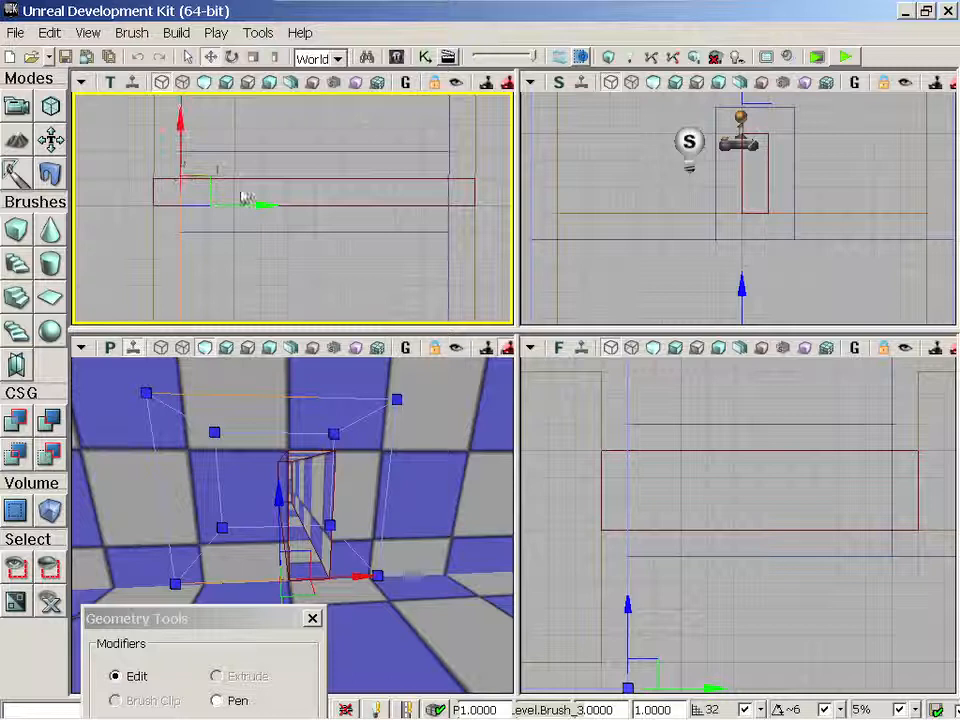
click(270, 179)
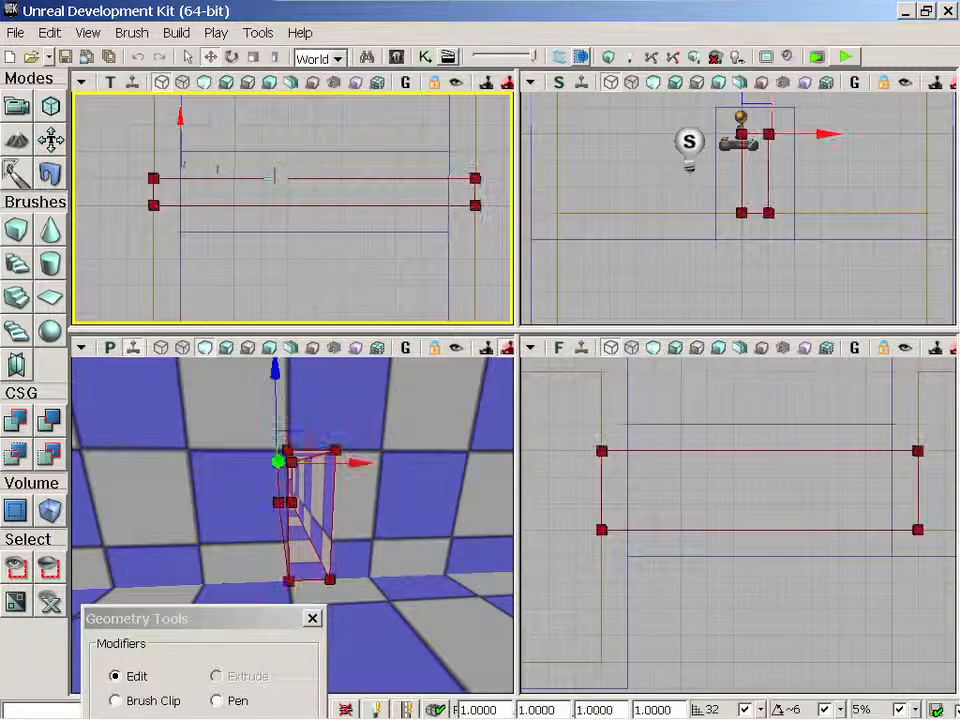
drag(361, 464, 270, 462)
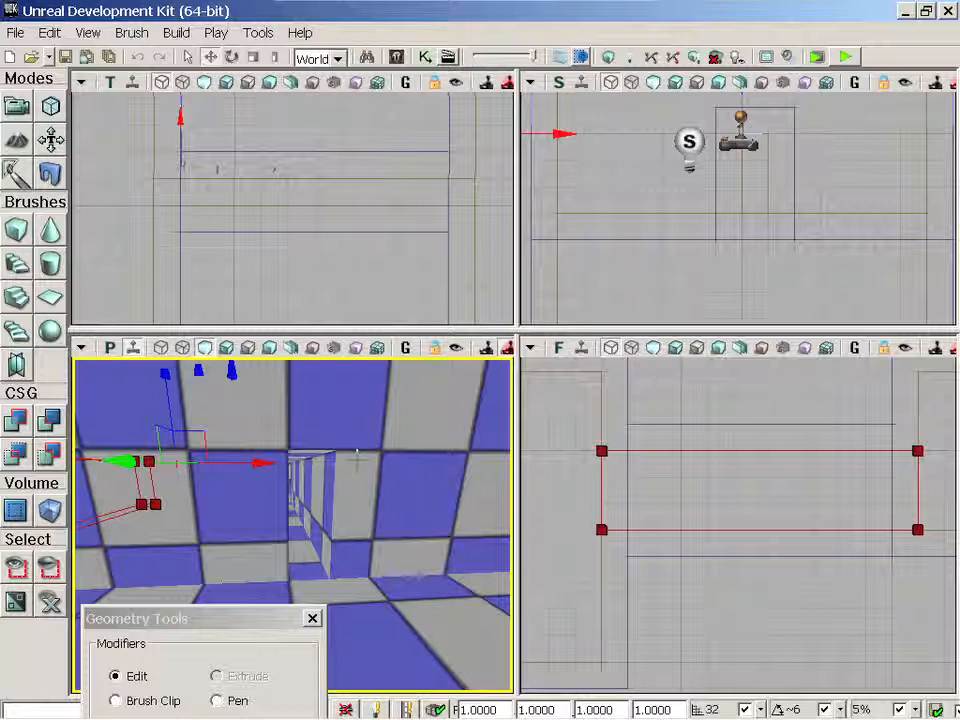
Widen the added passage block in the Top view by moving its lower side outward one grid step.
click(317, 231)
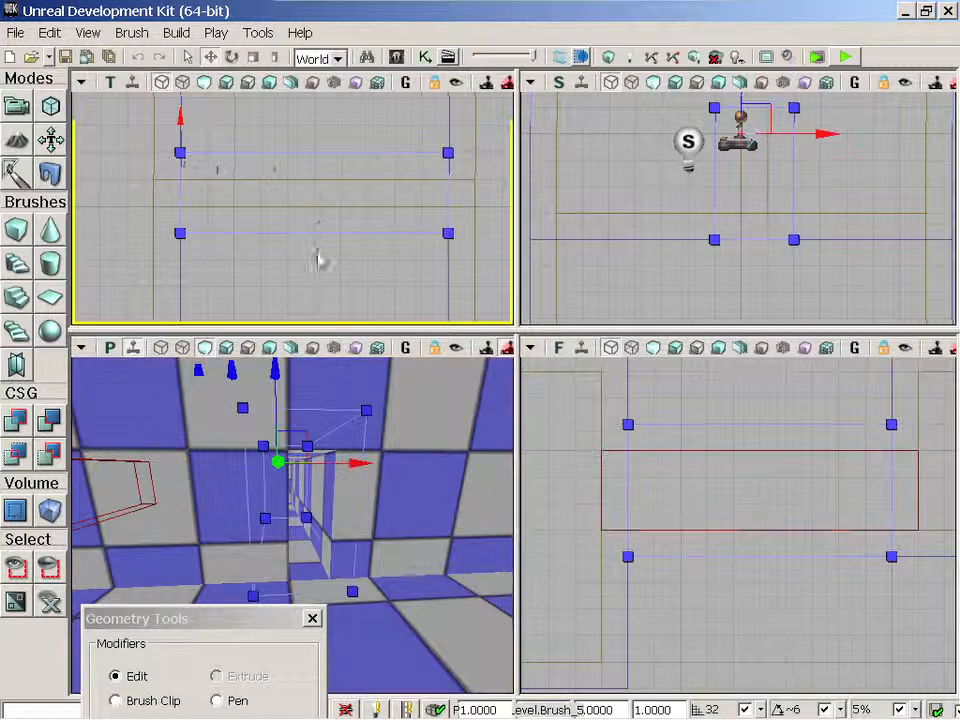
click(292, 234)
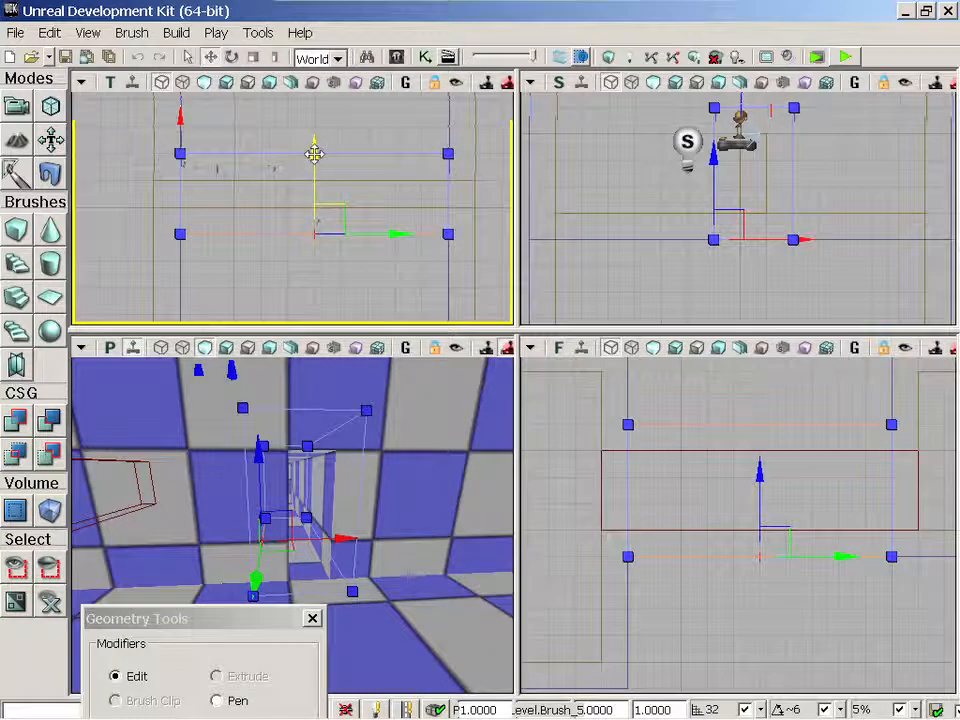
drag(313, 160, 315, 173)
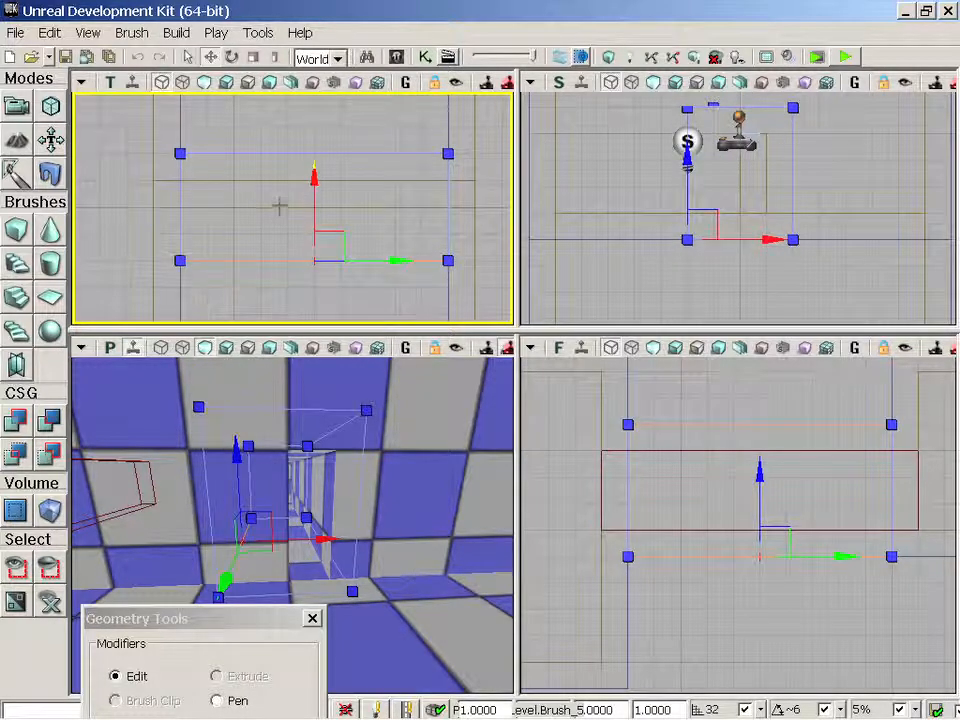
Widen the subtracted passage brush in the Top view by moving its lower side outward one grid step, rebuild the geometry, and inspect the opening.
click(279, 206)
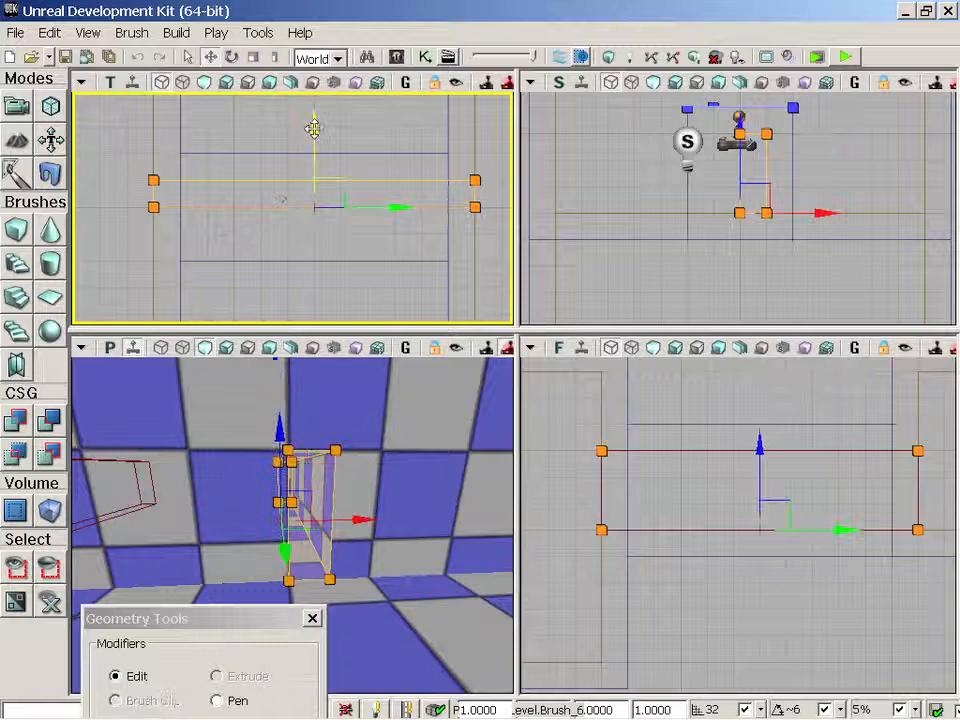
drag(313, 128, 313, 156)
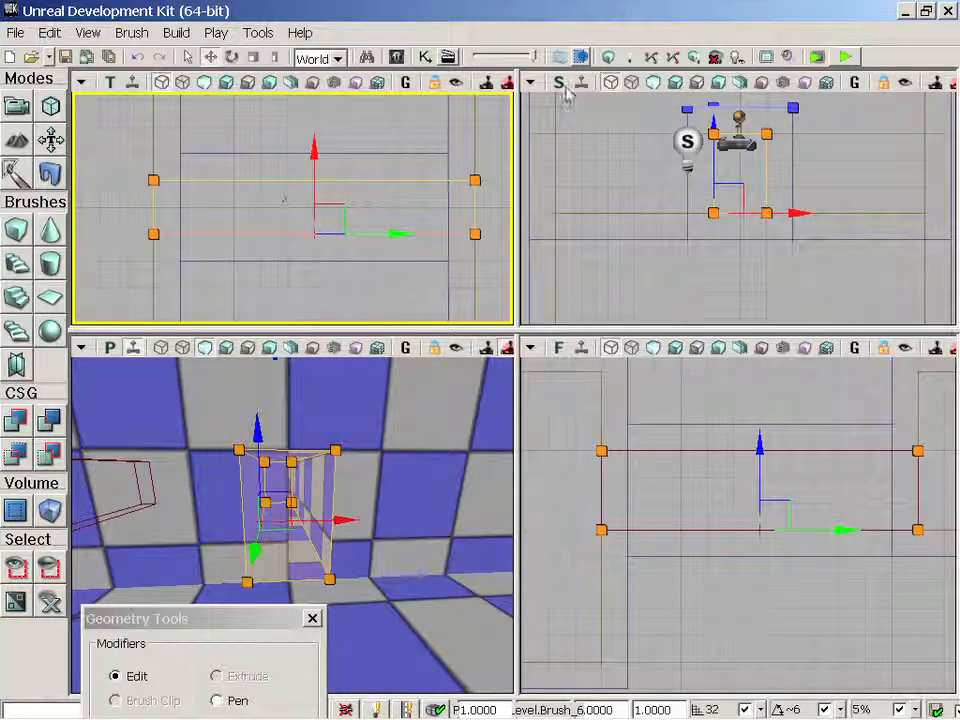
click(608, 58)
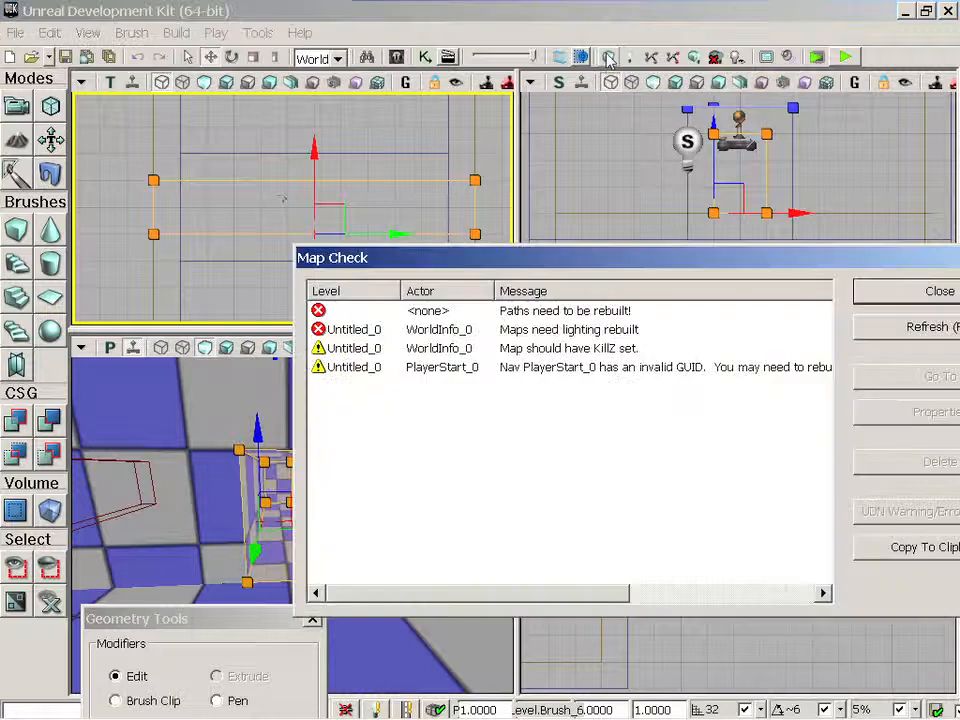
click(885, 294)
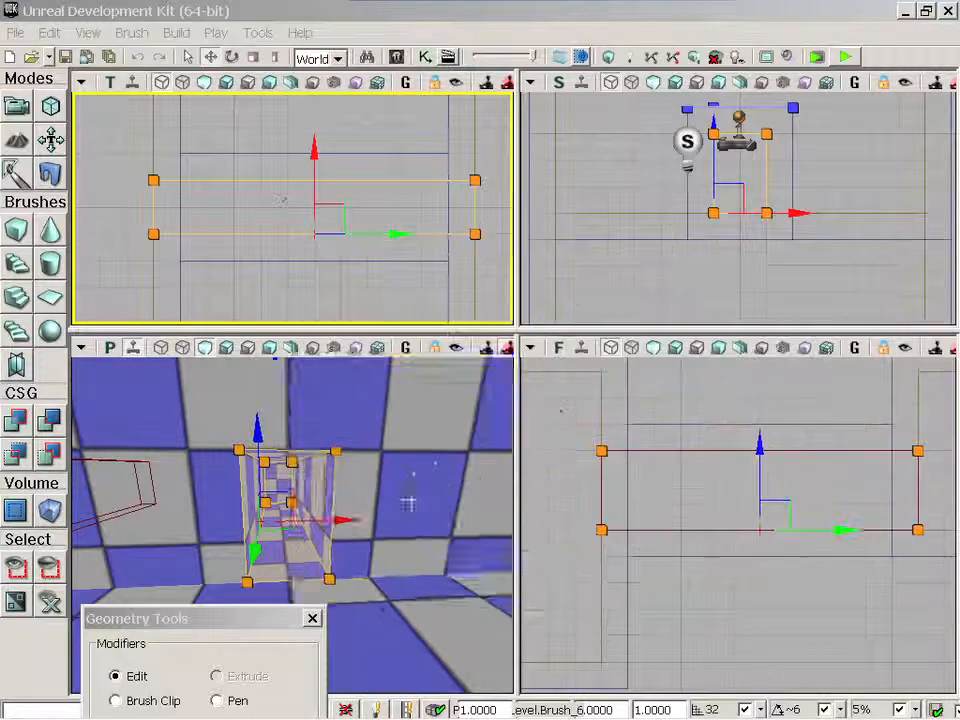
drag(407, 501, 420, 525)
right_drag(420, 525, 455, 515)
drag(404, 515, 404, 470)
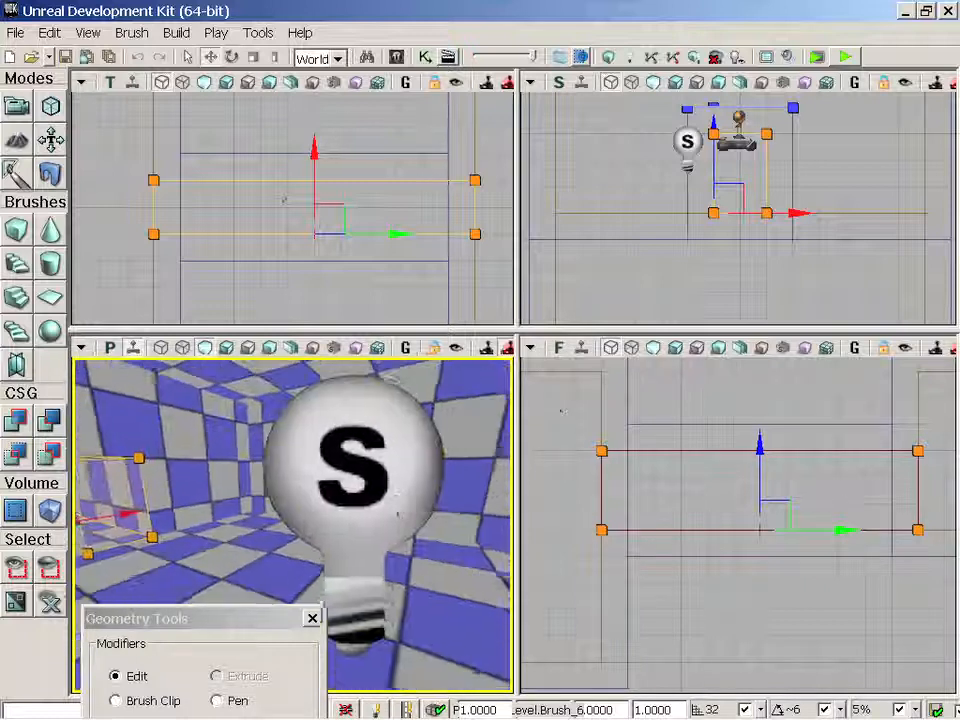
Add a point light on the floor near the room's corner and raise it well above the floor.
click(178, 33)
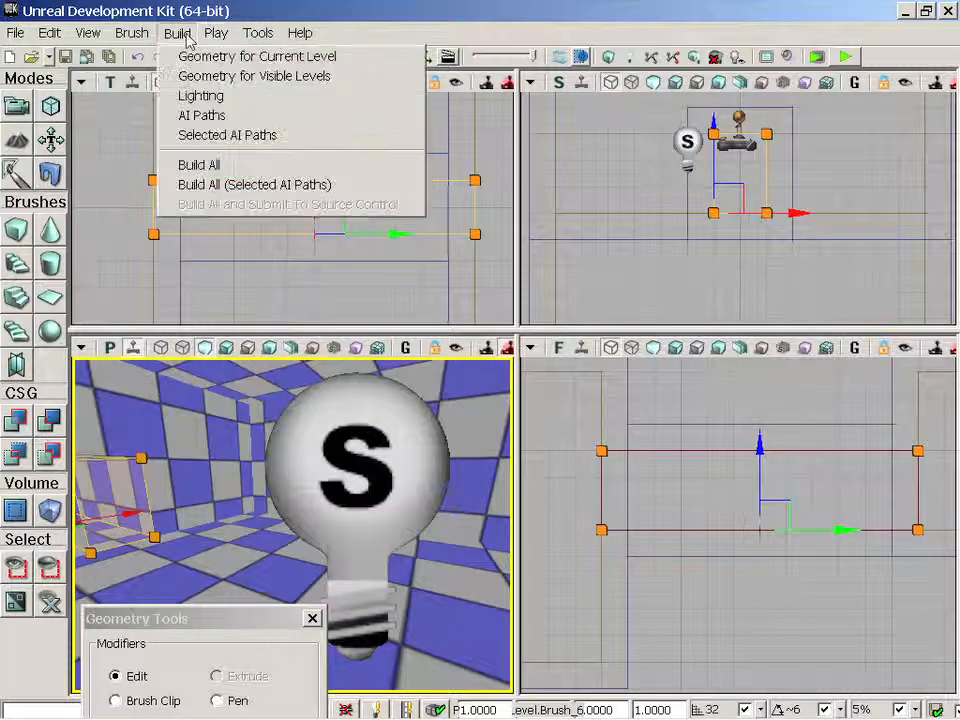
click(257, 15)
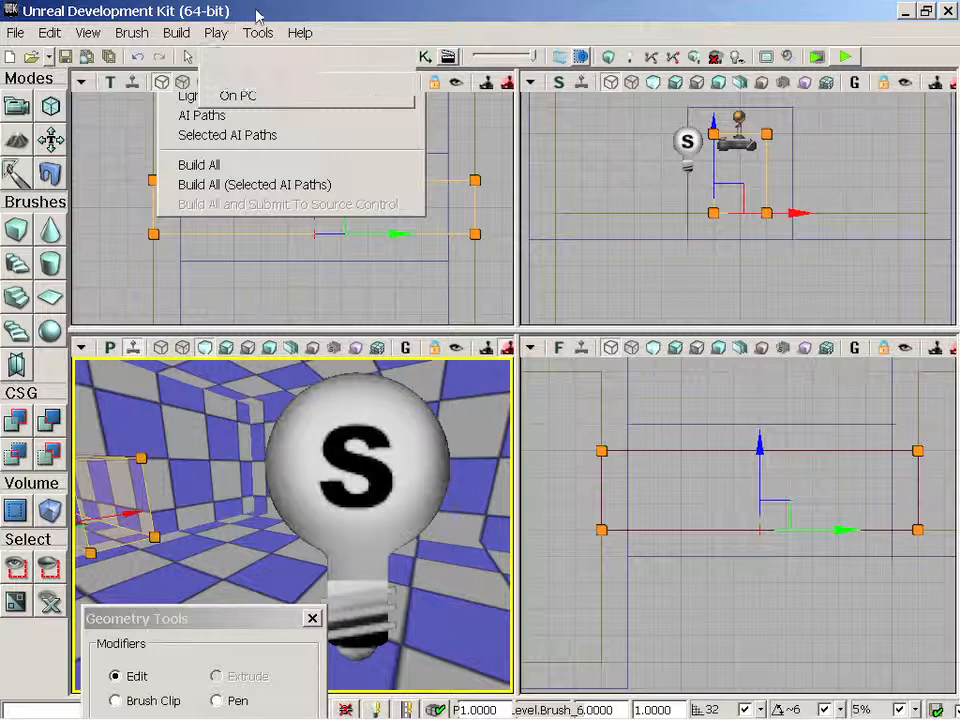
mouse_move(280, 400)
mouse_down()
mouse_move(280, 420)
mouse_move(240, 385)
mouse_move(245, 340)
mouse_move(330, 380)
mouse_move(262, 400)
mouse_move(295, 445)
mouse_up()
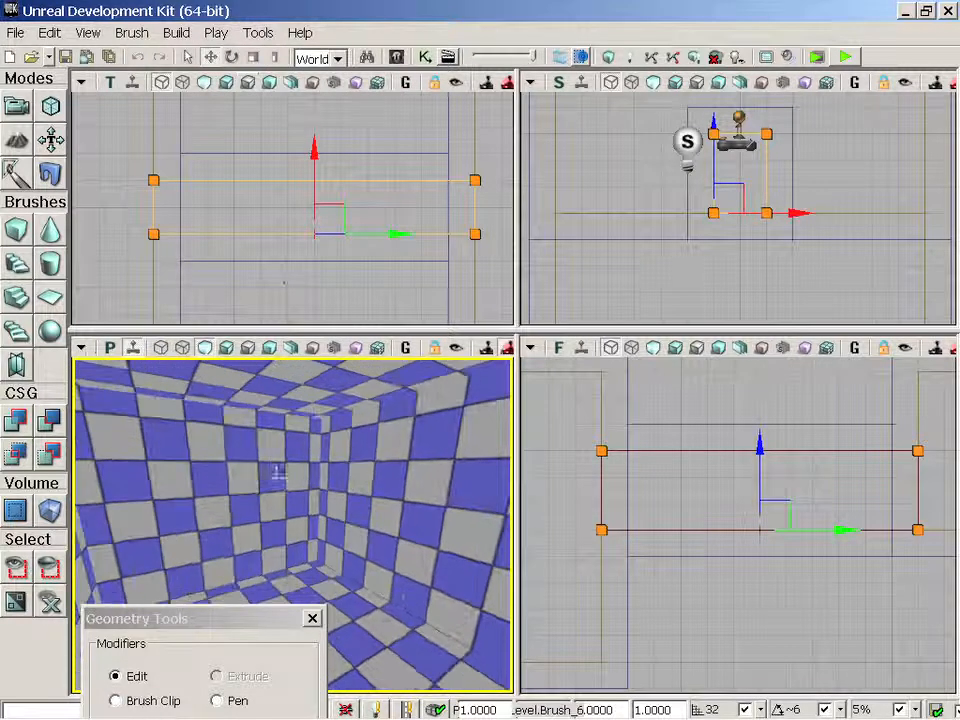
right_click(345, 650)
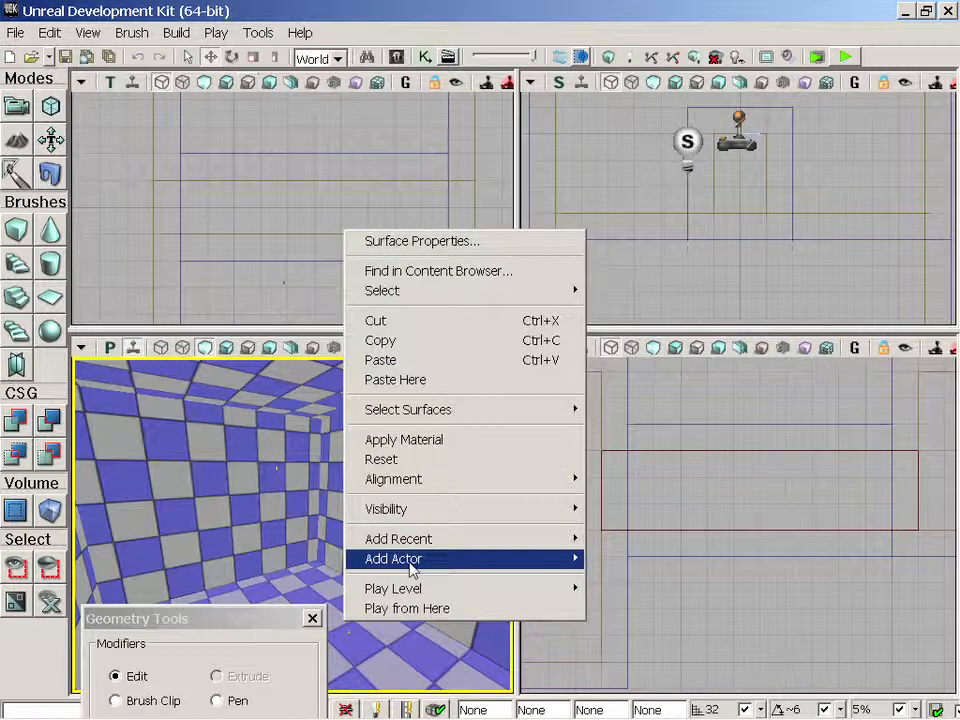
mouse_move(414, 560)
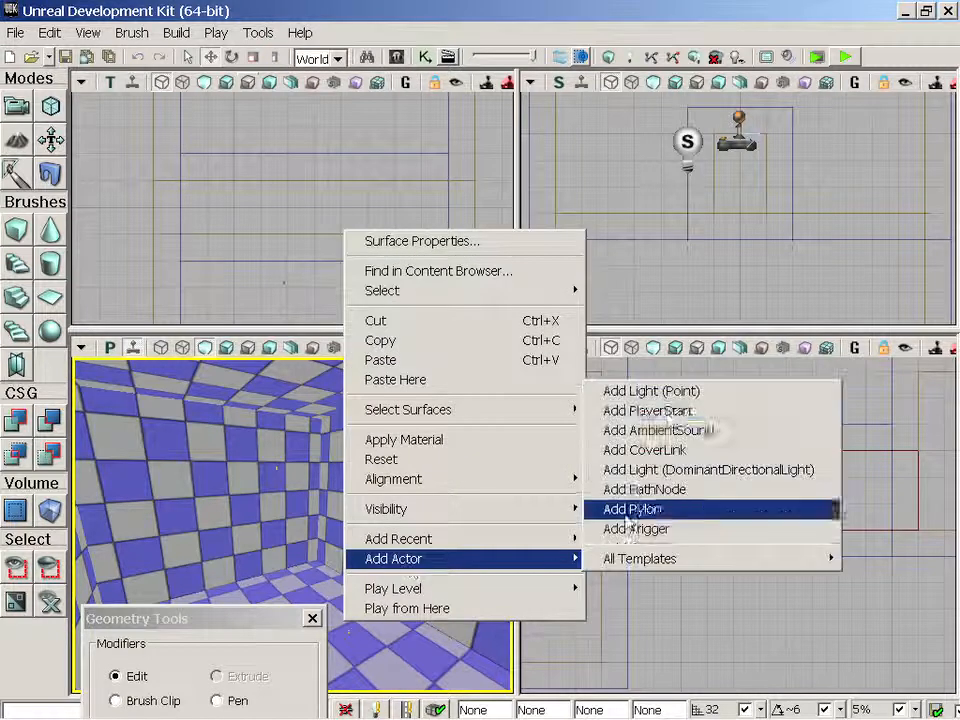
click(651, 391)
drag(352, 568, 365, 370)
drag(362, 632, 346, 595)
Build the level's lighting for BSP and static meshes at Preview quality without Lightmass, and dismiss the map check report.
click(216, 32)
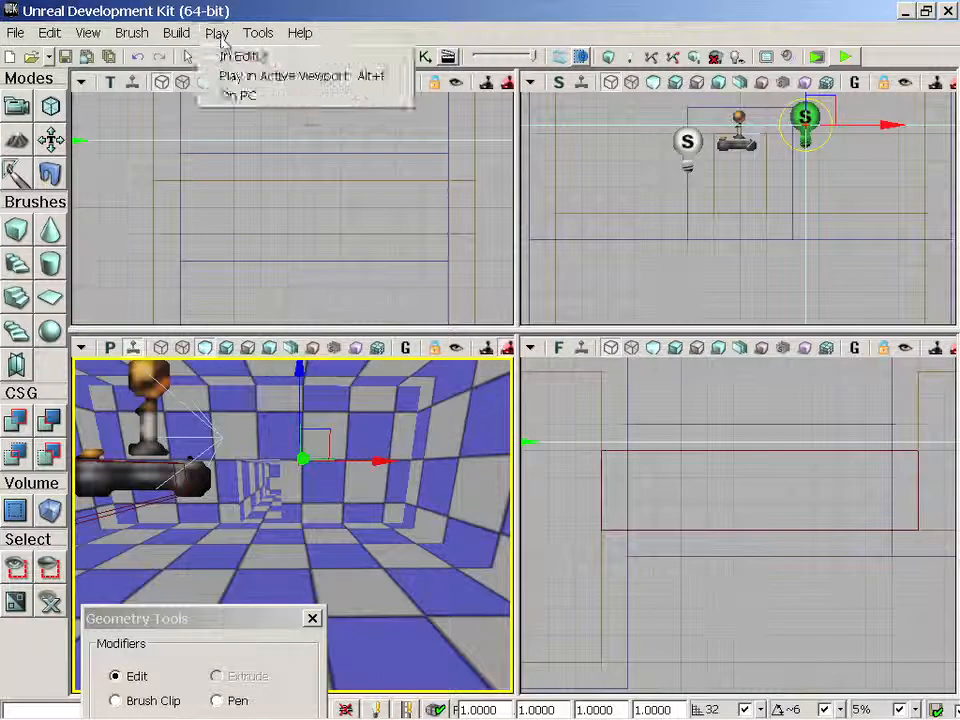
mouse_move(177, 33)
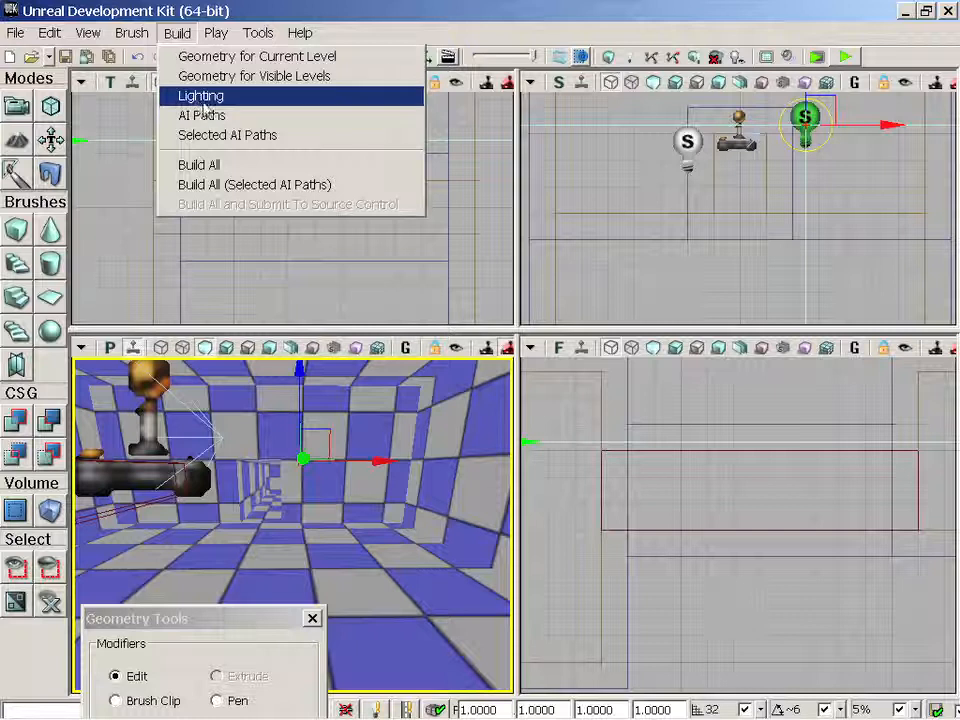
click(200, 96)
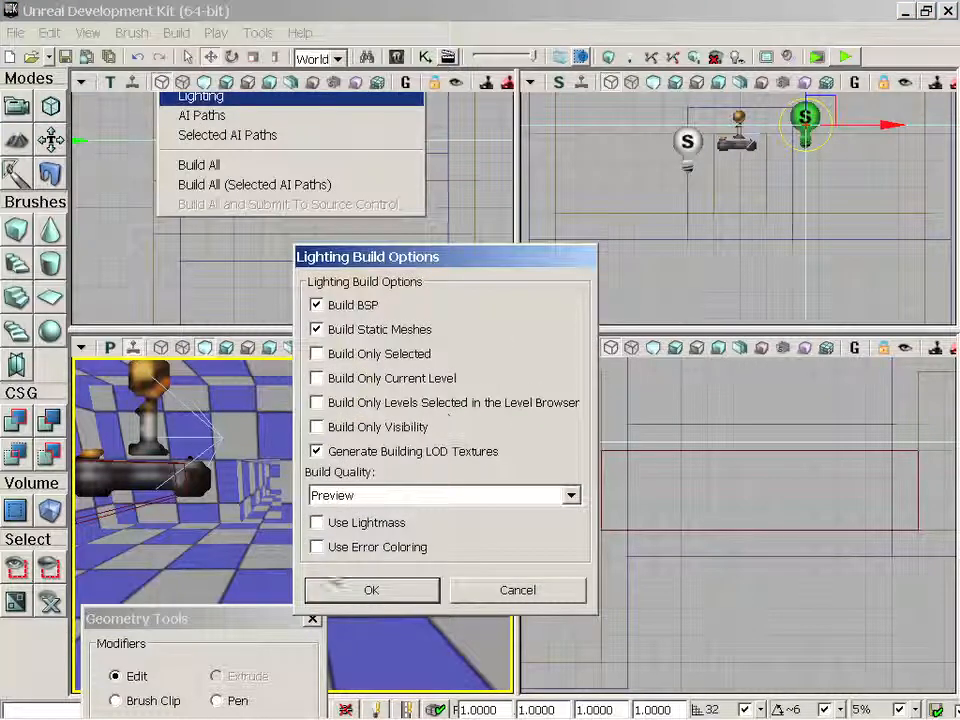
click(358, 590)
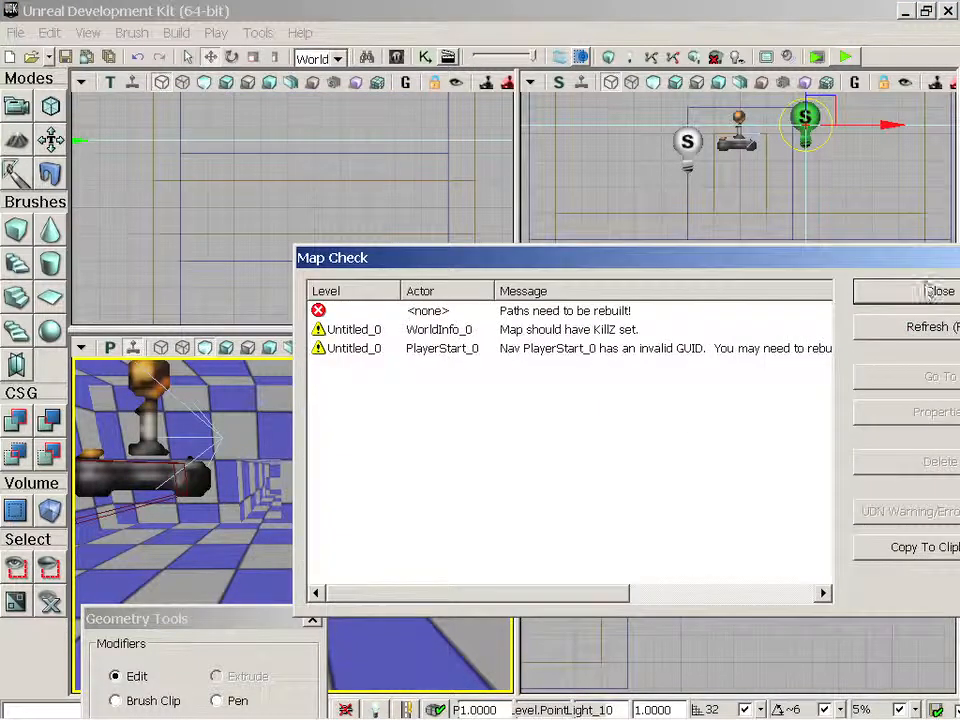
click(935, 291)
Play the level in the editor, walk through the passage into the other room, examine the opening's height from its floor, and exit.
click(177, 33)
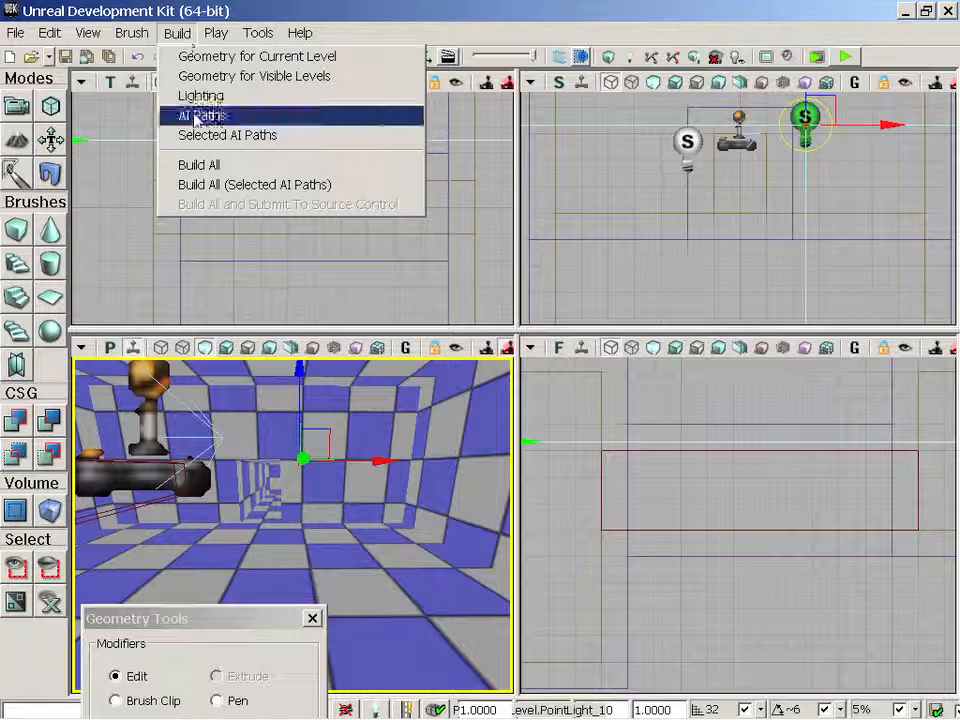
mouse_move(216, 34)
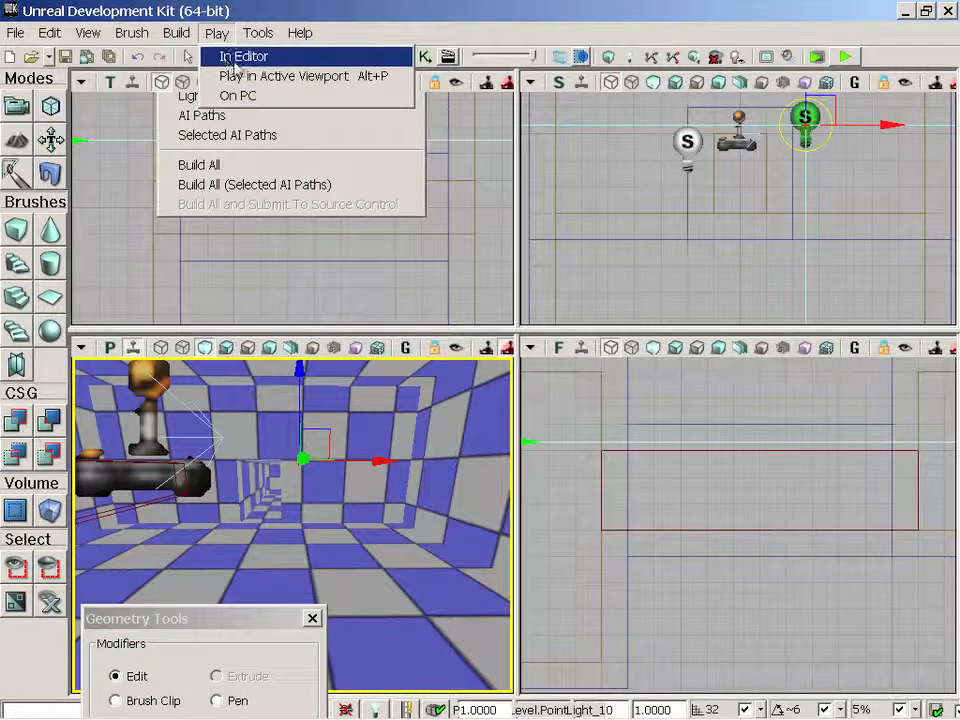
click(240, 57)
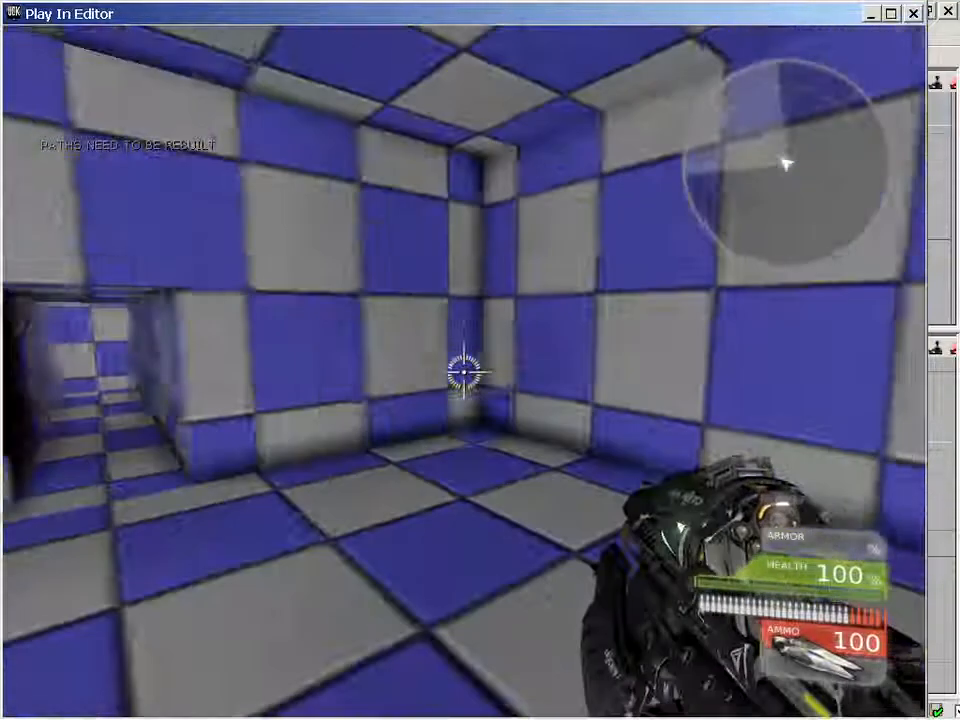
key(w)
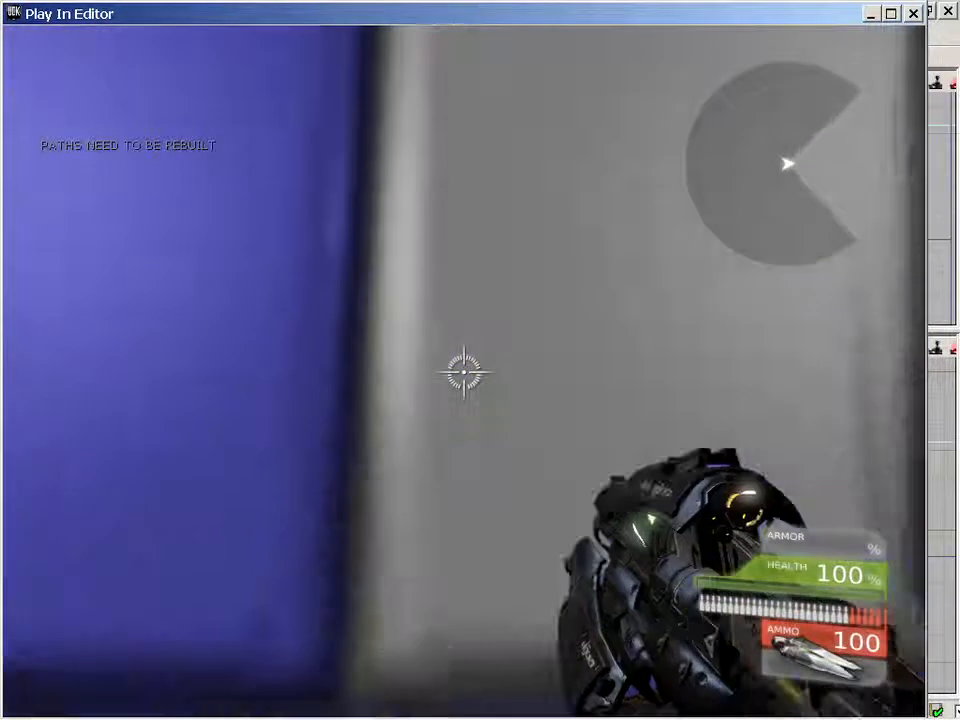
key(s)
key(a)
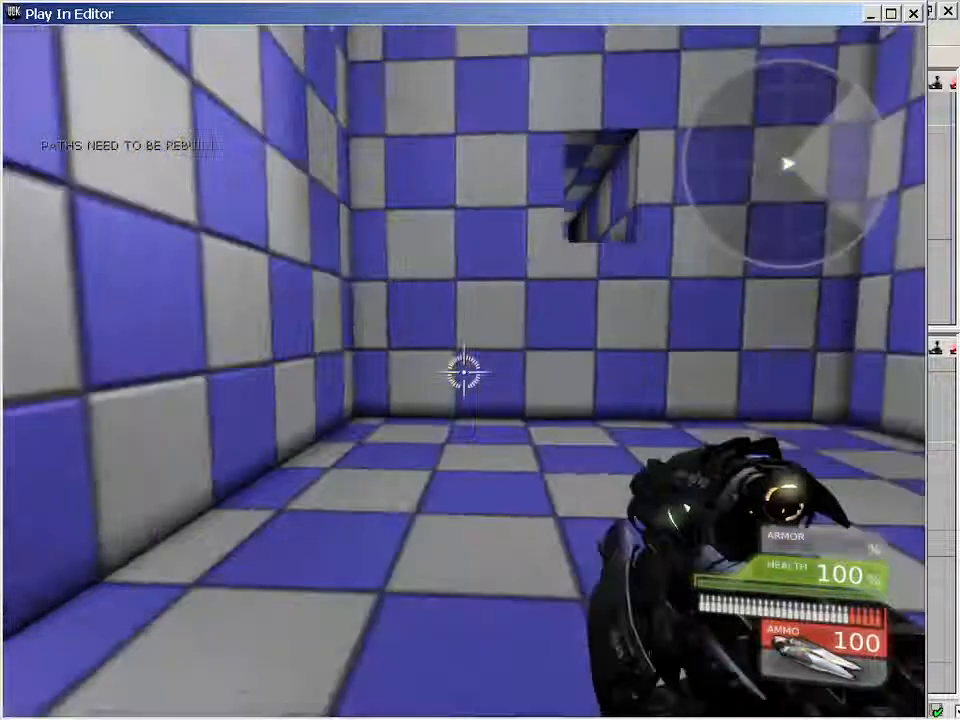
key(s)
key(d)
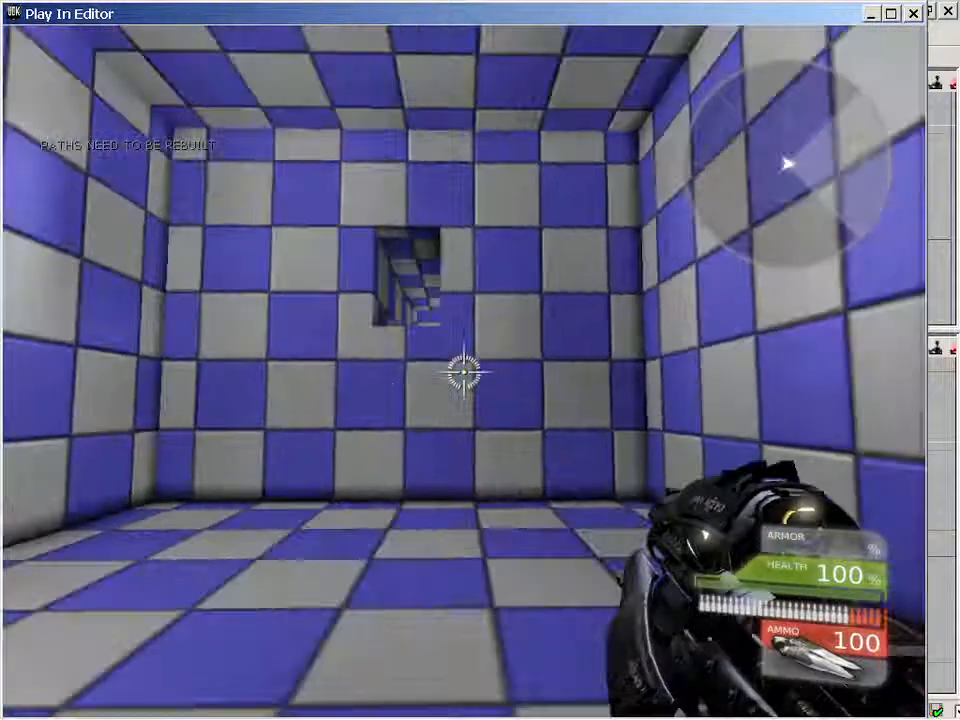
key(w)
key(w)
key(a)
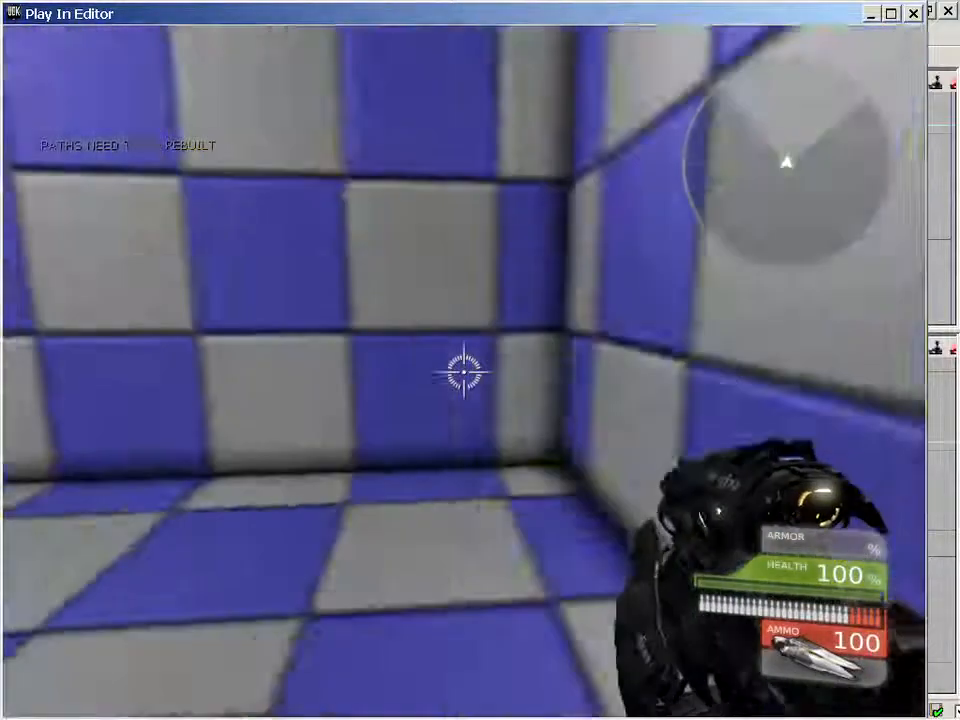
key(w)
key(s)
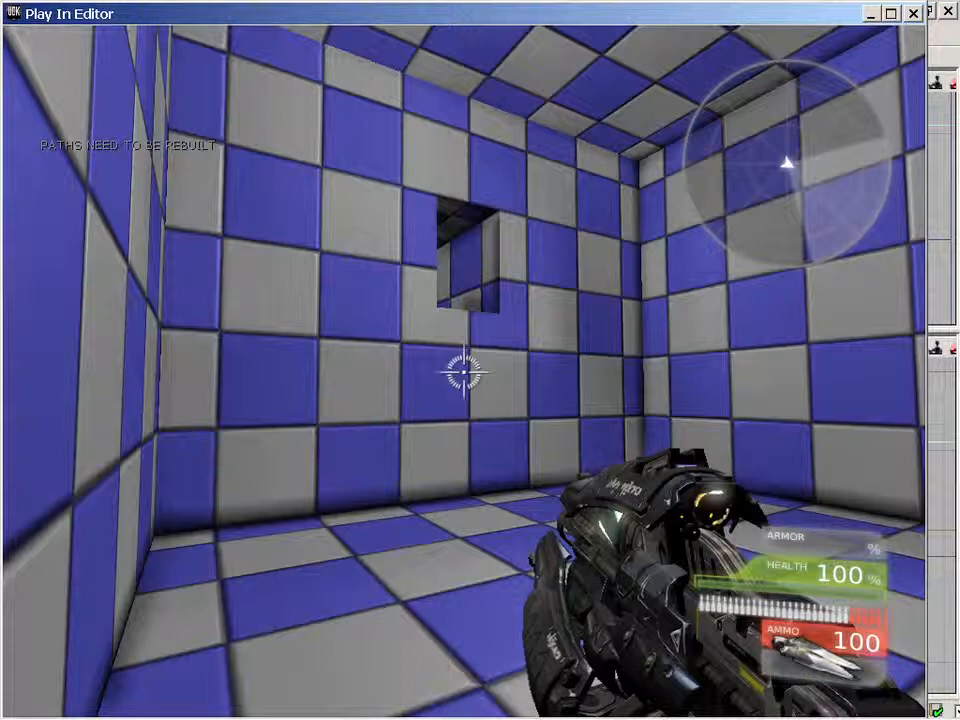
key(d)
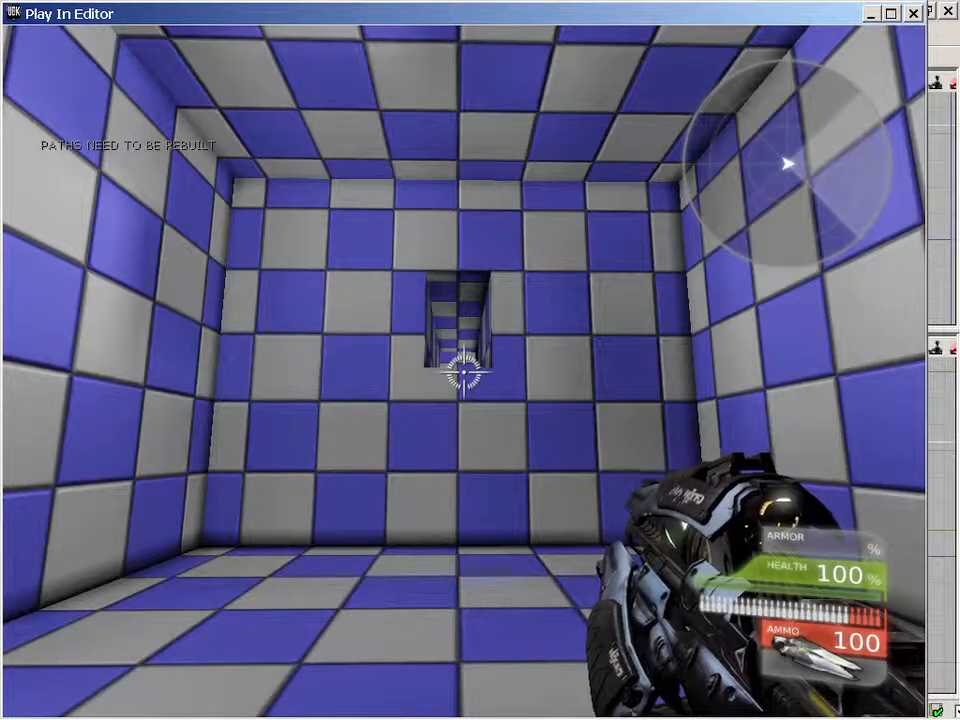
key(Escape)
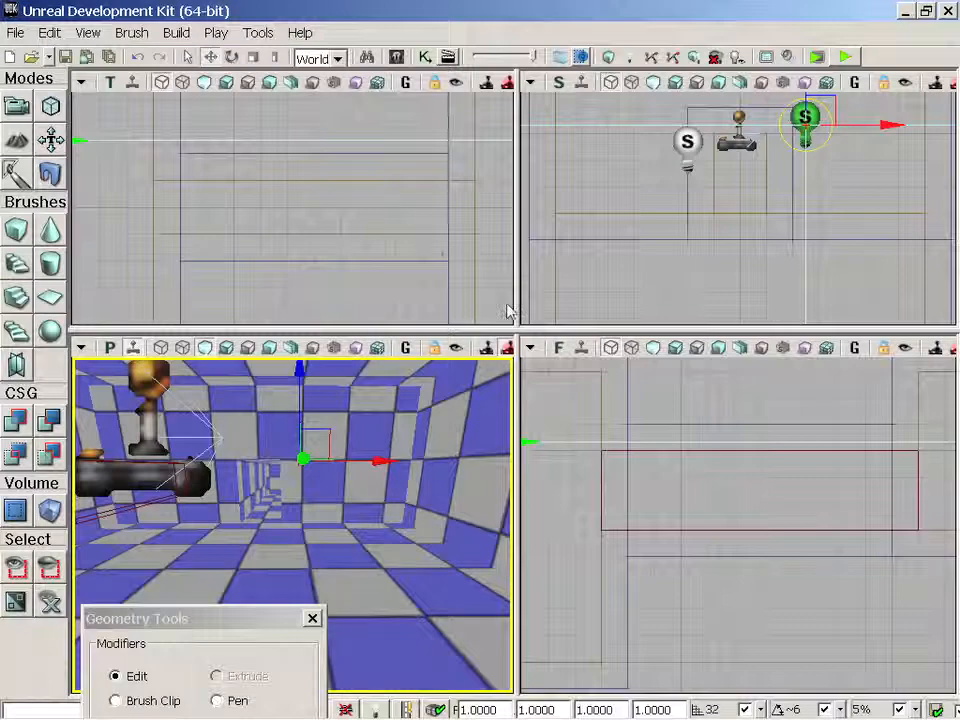
Deepen the builder brush in the Top view by moving its upper side to the passage's upper edge and its lower side to the room's inner wall line.
click(662, 530)
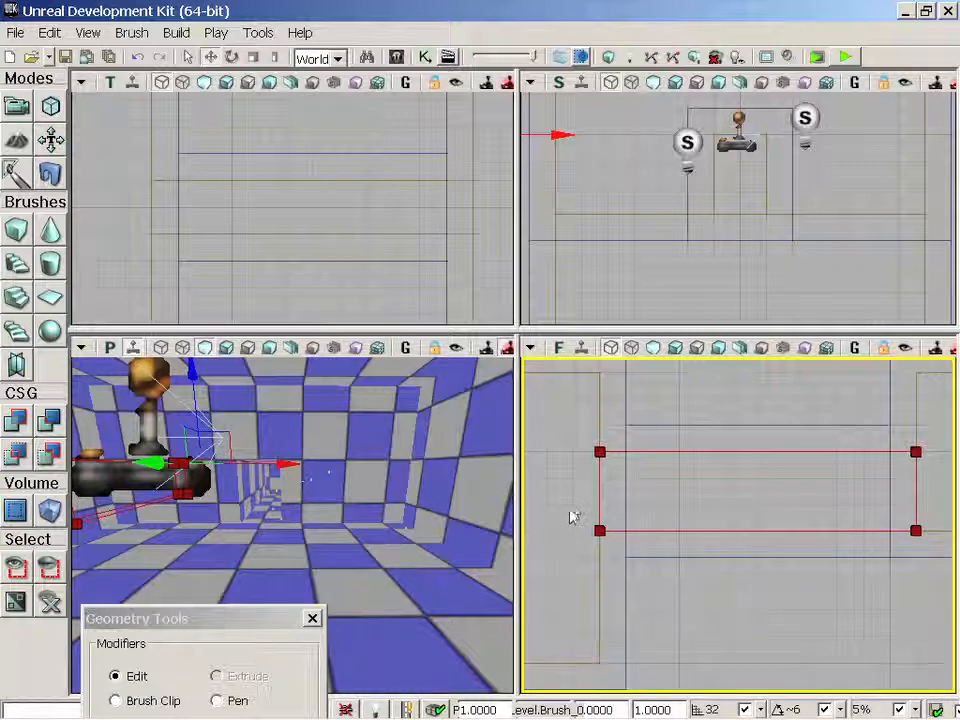
mouse_move(568, 531)
mouse_down()
mouse_move(799, 497)
mouse_move(619, 540)
mouse_move(663, 521)
mouse_move(550, 455)
mouse_up()
drag(233, 294, 193, 285)
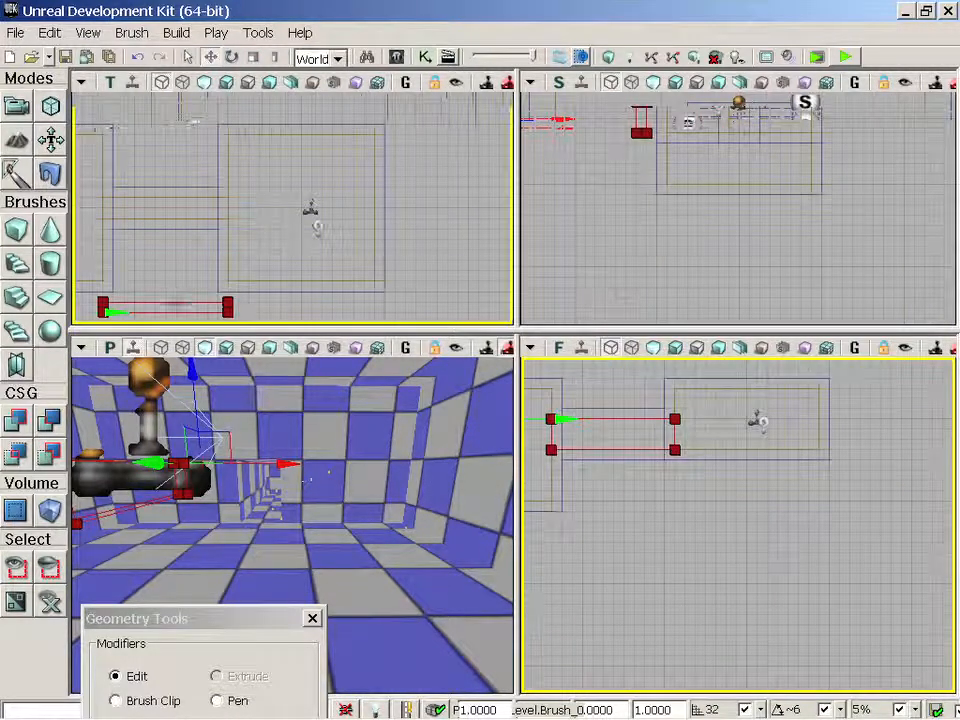
click(176, 305)
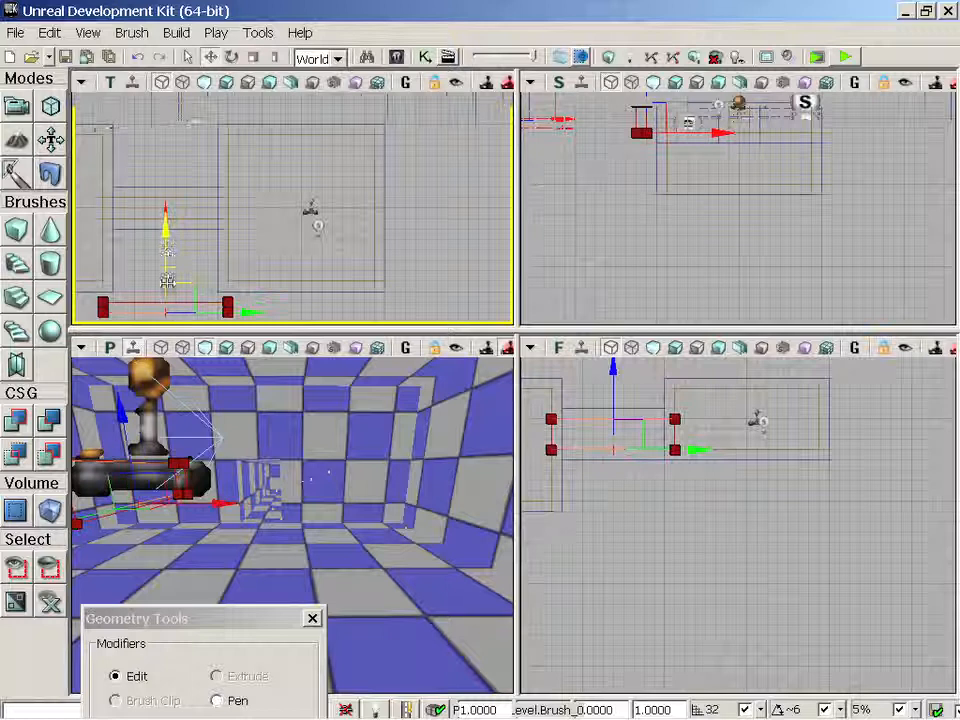
drag(166, 228, 180, 118)
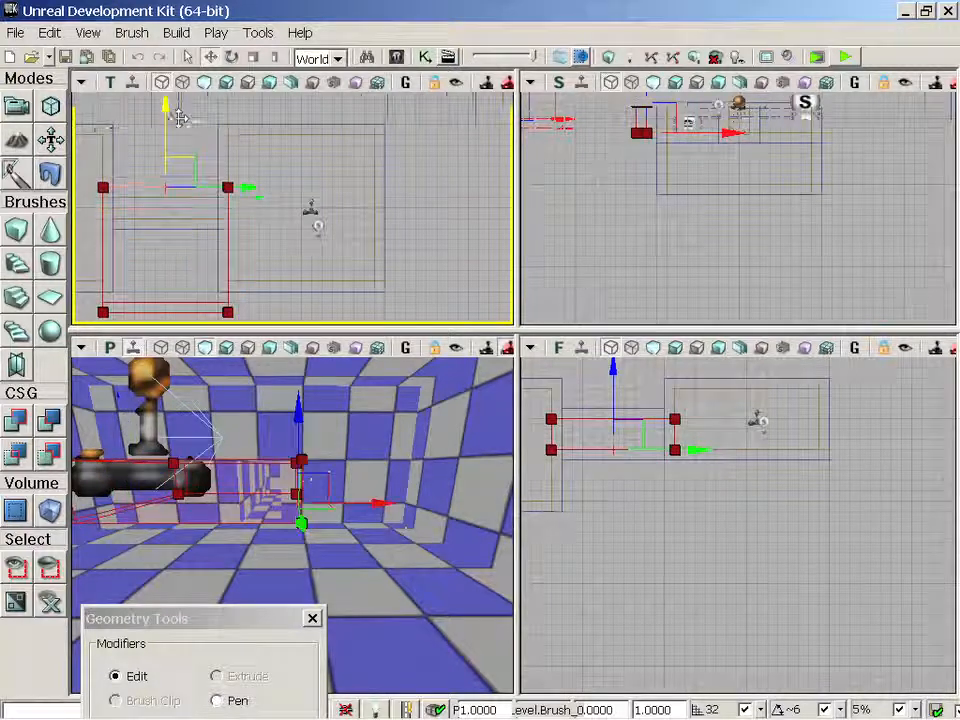
click(171, 315)
mouse_move(165, 249)
mouse_down()
mouse_move(169, 167)
mouse_move(167, 197)
mouse_up()
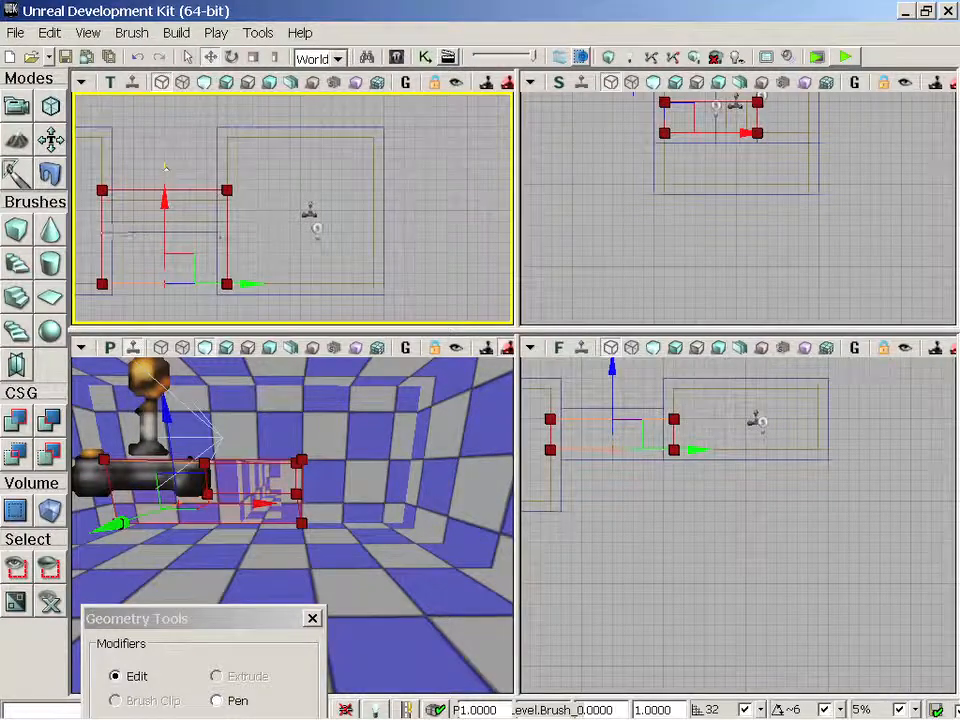
Shift the builder brush's two ends in the Top view so it lies inside the room against the inner wall with the passage opening.
mouse_move(137, 253)
mouse_down()
mouse_move(265, 263)
mouse_move(234, 237)
mouse_move(222, 244)
mouse_up()
click(222, 245)
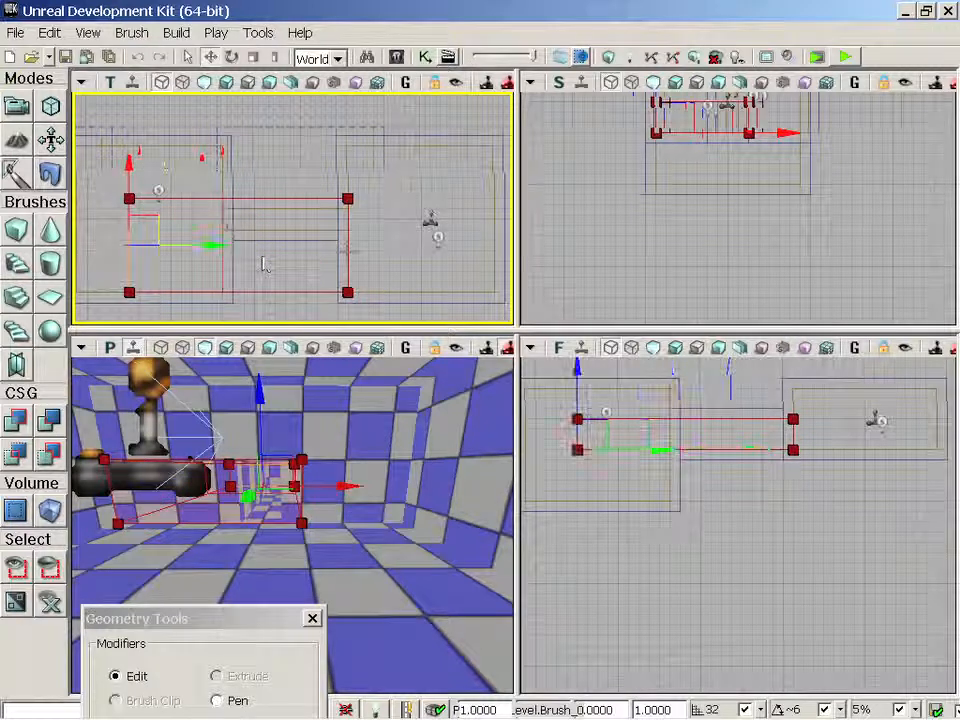
click(347, 250)
drag(428, 243, 311, 237)
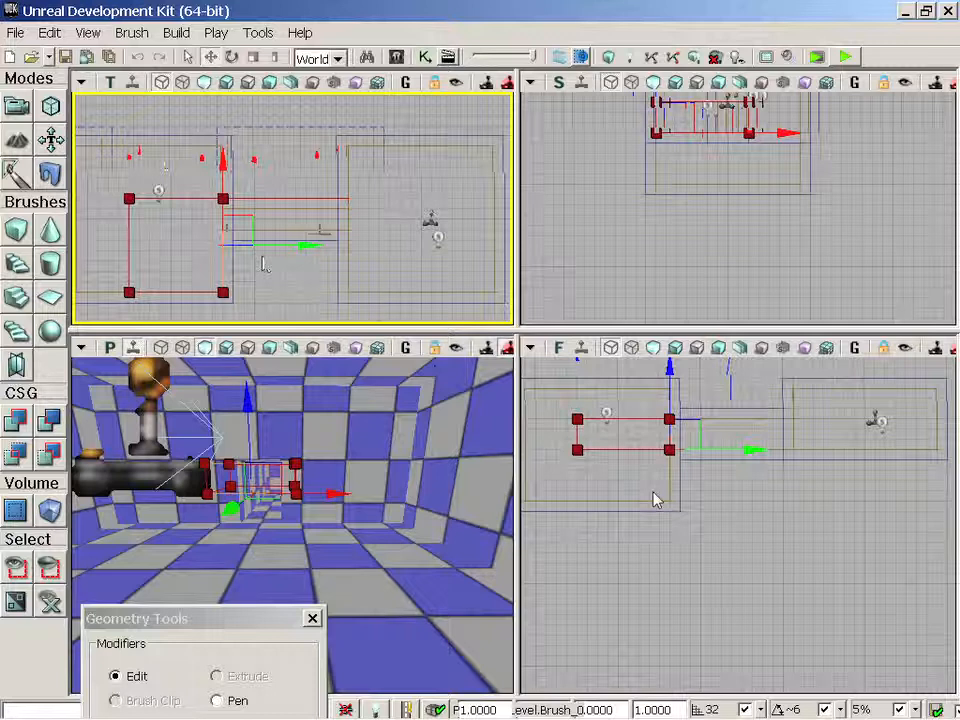
Lower the builder brush's bottom side to the room floor and its top side level with the passage floor in the Front view.
drag(655, 500, 722, 514)
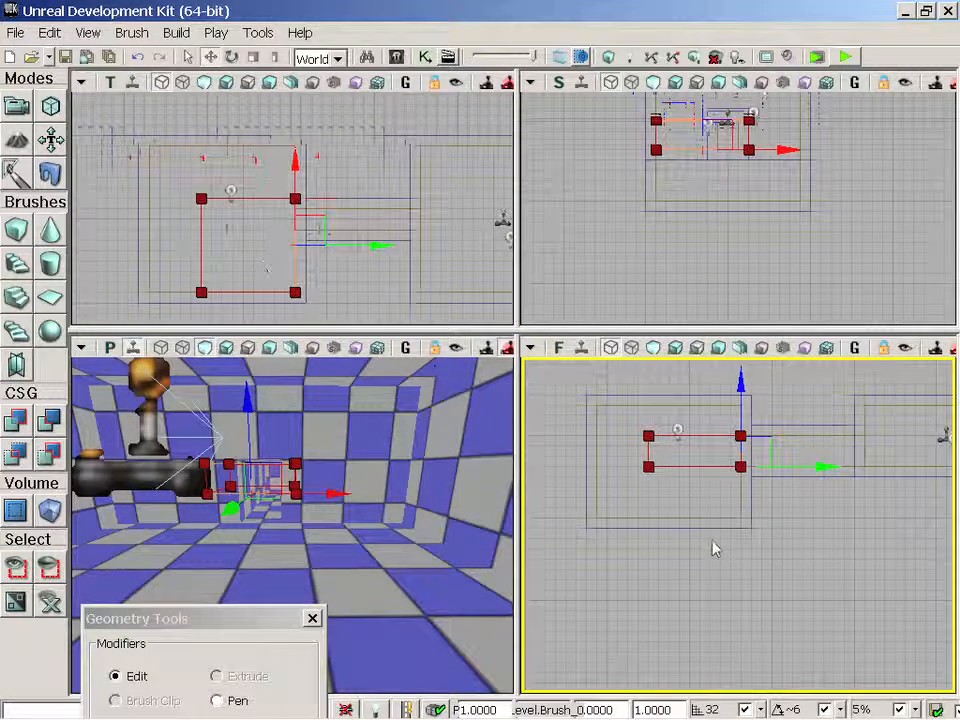
drag(714, 548, 720, 561)
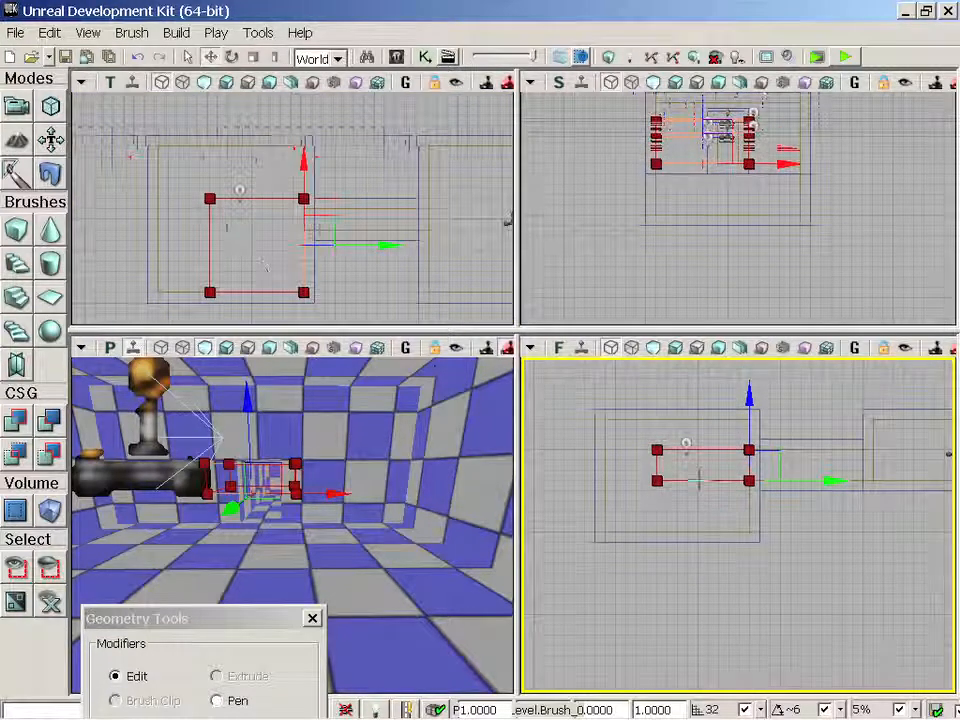
drag(700, 398, 698, 455)
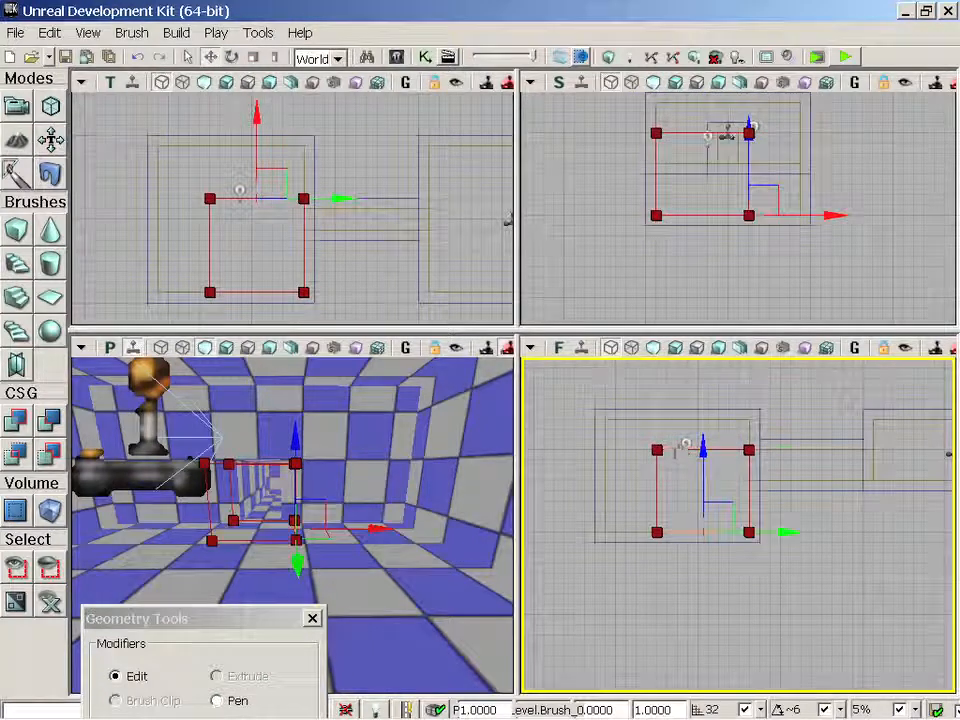
click(678, 450)
mouse_move(703, 384)
mouse_down()
mouse_move(686, 424)
mouse_move(688, 450)
mouse_up()
mouse_move(744, 604)
mouse_down()
mouse_move(742, 587)
mouse_move(718, 615)
mouse_move(737, 628)
mouse_move(729, 609)
mouse_move(692, 606)
mouse_move(675, 616)
mouse_up()
scroll(736, 576, up, 2)
scroll(730, 607, up, 1)
scroll(730, 606, up, 1)
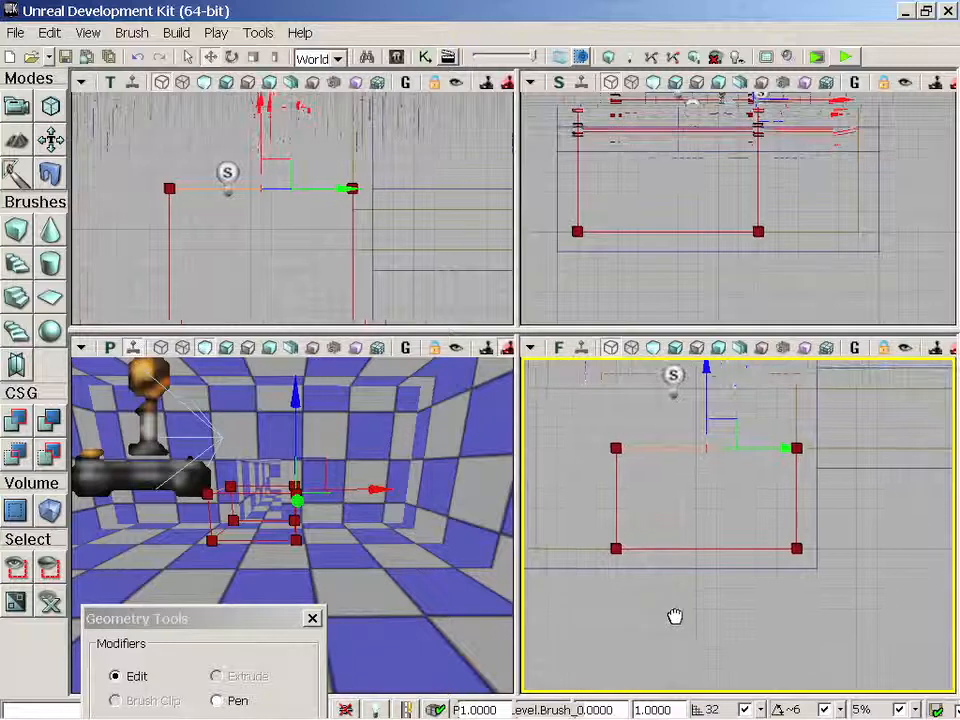